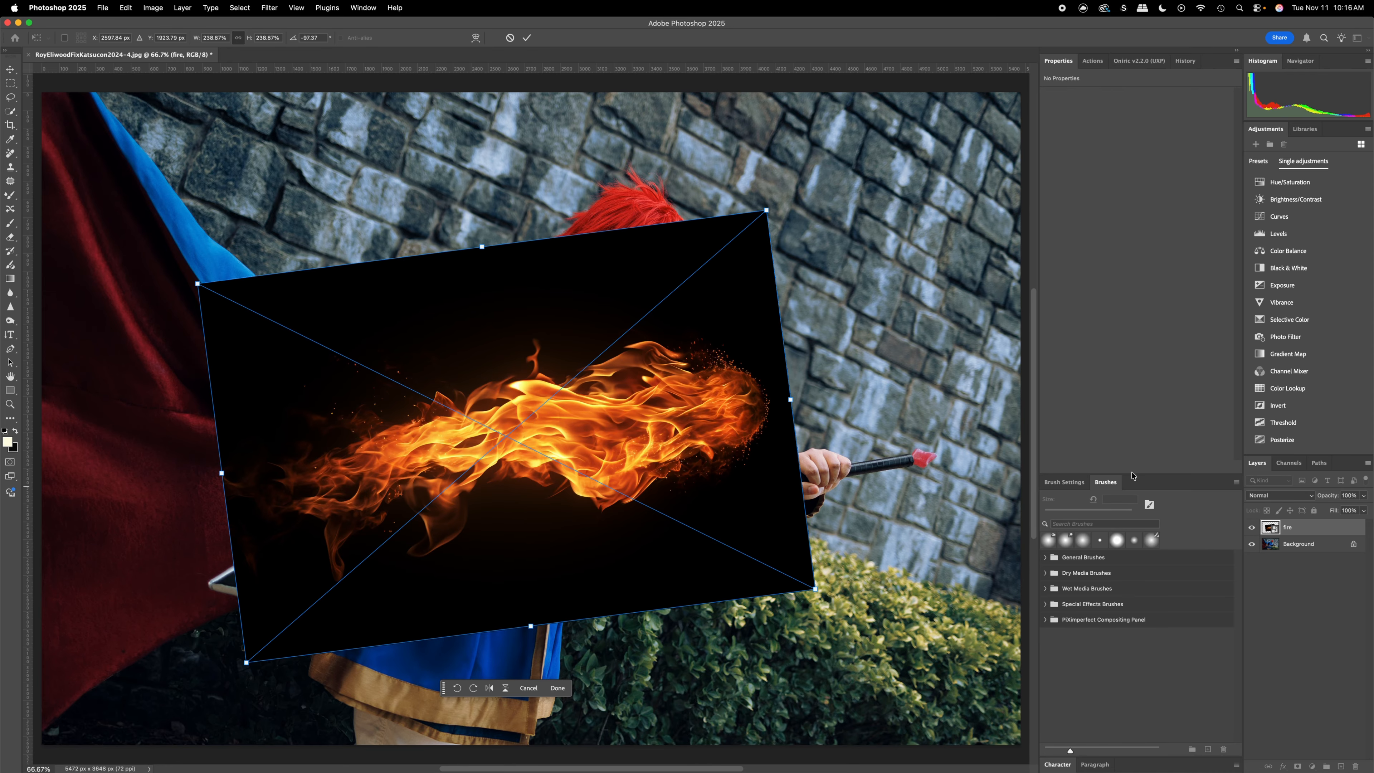
Set the fire layer's blend mode to Screen and move the flames down onto the sword blade
{"action": "left_click", "coordinate": [1279, 495]}
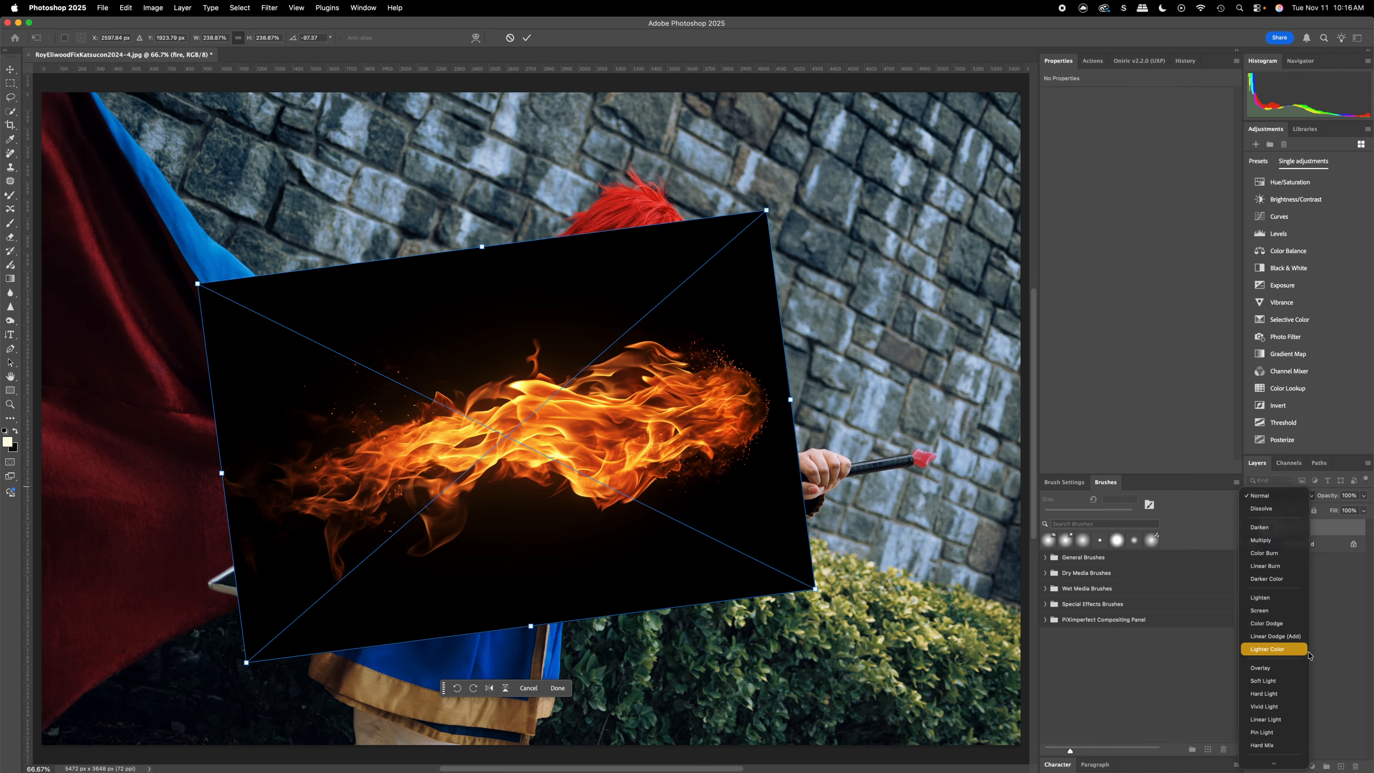
{"action": "left_click", "coordinate": [1266, 610]}
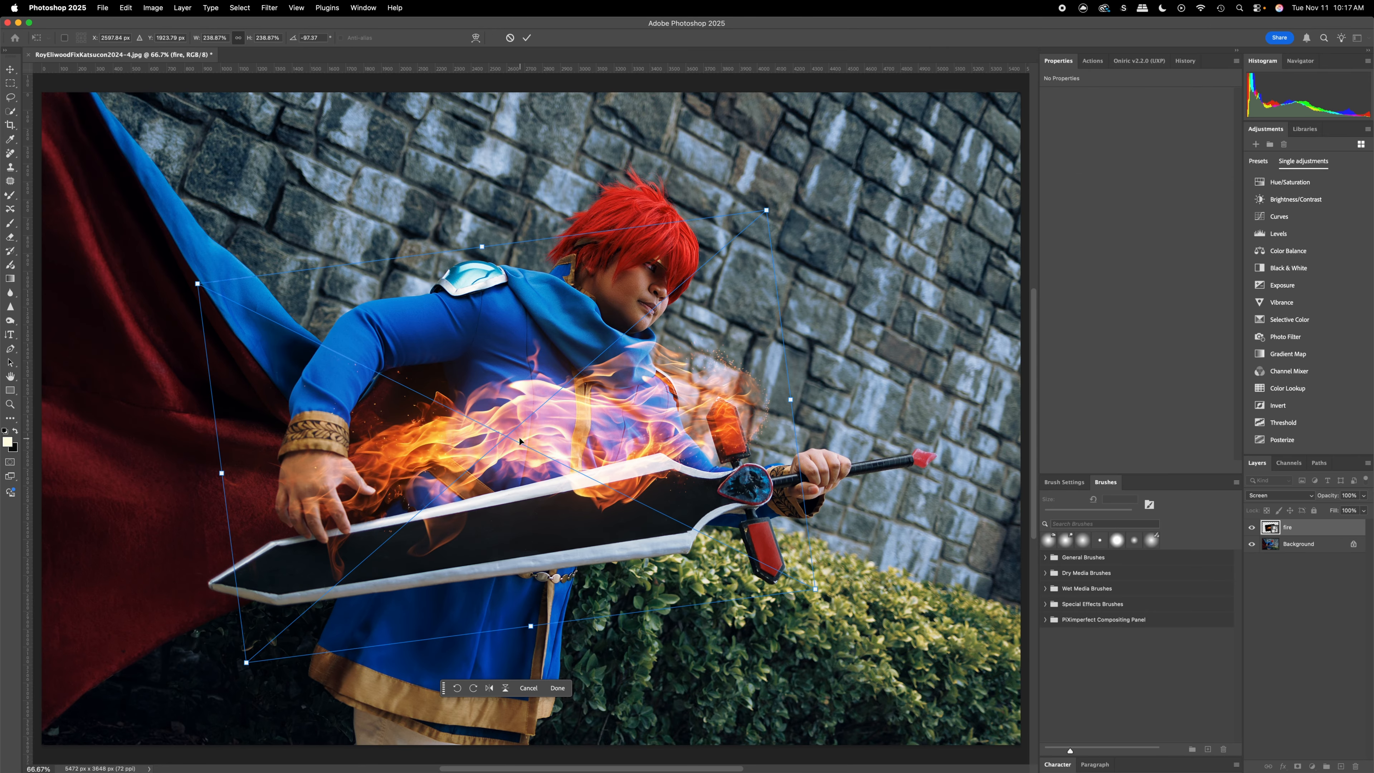
{"action": "left_click_drag", "start_coordinate": [520, 437], "coordinate": [493, 488]}
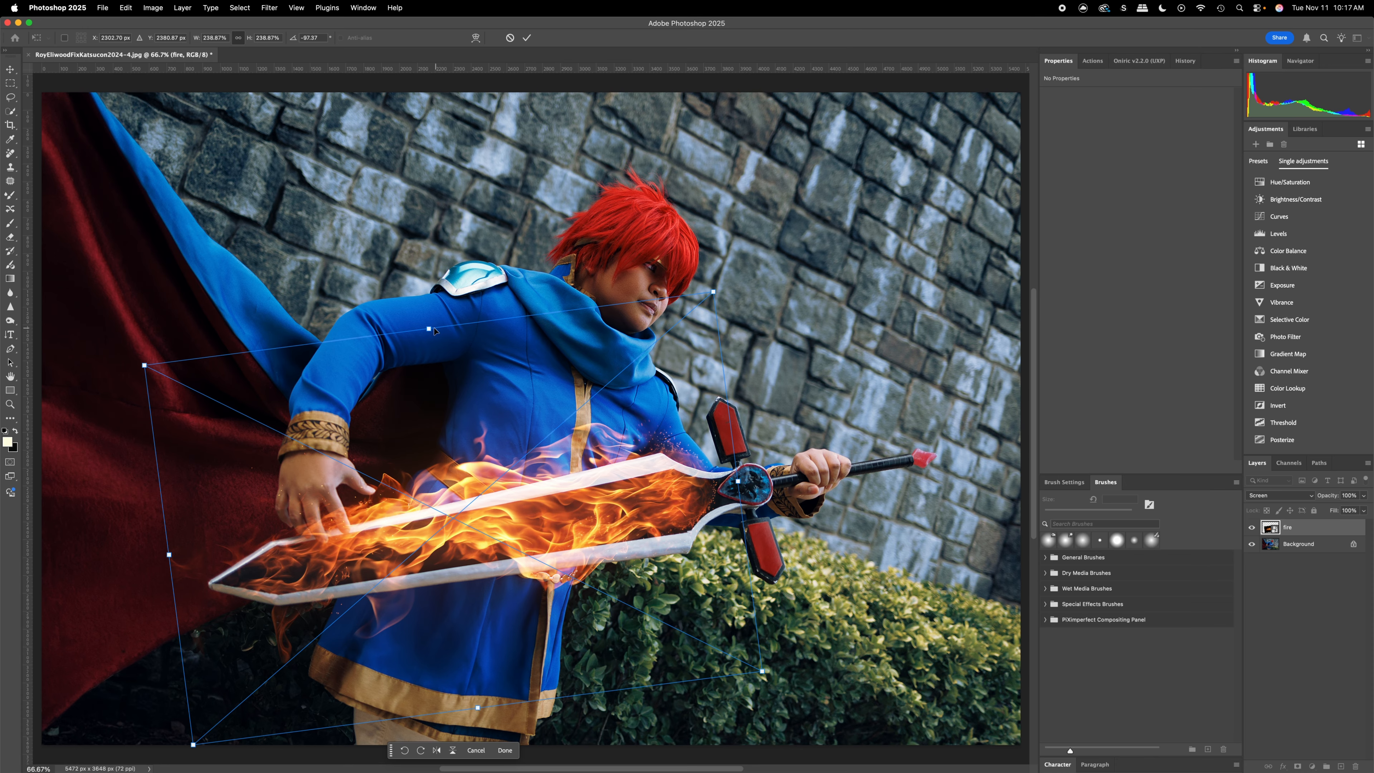
Rotate and scale the fire to about 216% width and 249% height so it follows the blade's angle and length
{"action": "mouse_move", "coordinate": [434, 330]}
{"action": "left_mouse_down"}
{"action": "mouse_move", "coordinate": [431, 367]}
{"action": "mouse_move", "coordinate": [434, 356]}
{"action": "left_mouse_up"}
{"action": "left_click_drag", "start_coordinate": [535, 467], "coordinate": [535, 466]}
{"action": "left_click_drag", "start_coordinate": [804, 511], "coordinate": [817, 524]}
{"action": "mouse_move", "coordinate": [165, 562]}
{"action": "left_mouse_down"}
{"action": "mouse_move", "coordinate": [183, 560]}
{"action": "mouse_move", "coordinate": [146, 563]}
{"action": "left_mouse_up"}
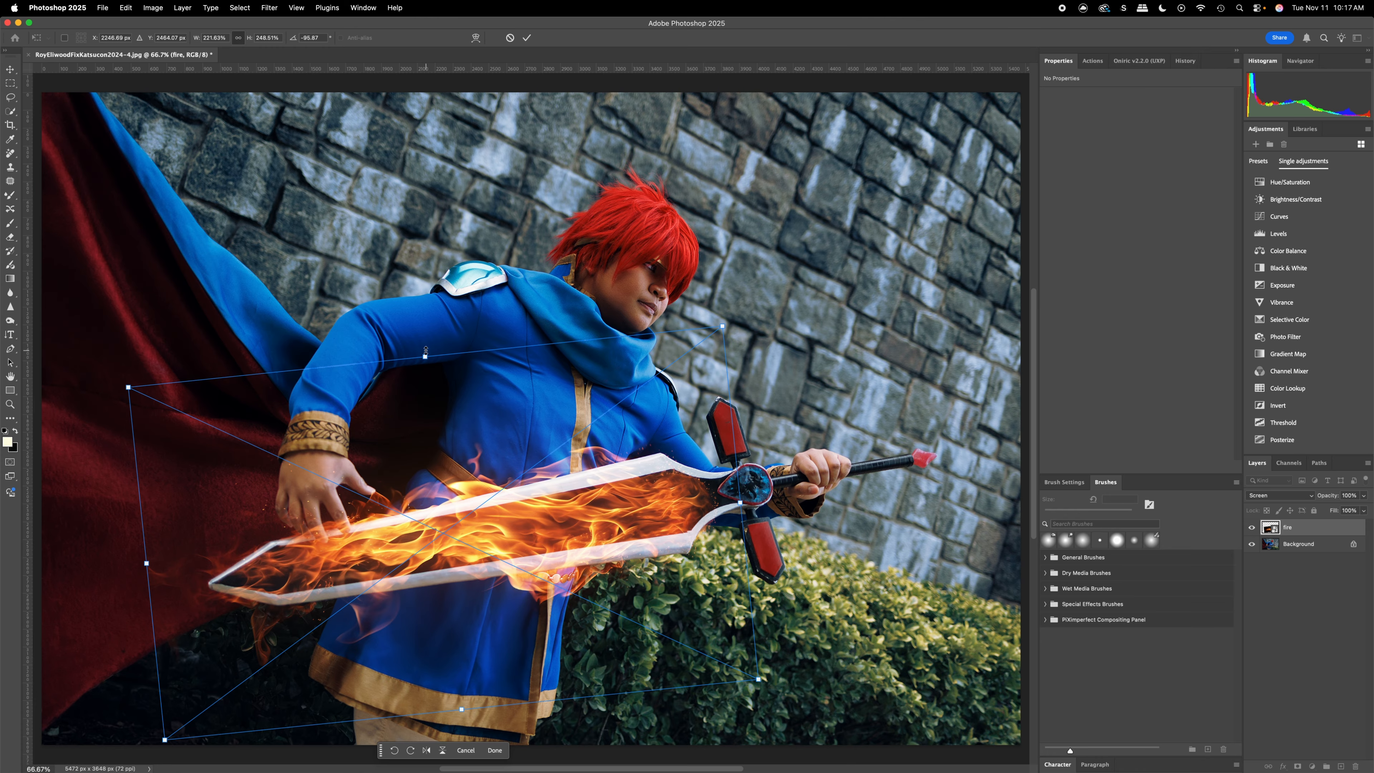
{"action": "left_click_drag", "start_coordinate": [425, 350], "coordinate": [426, 359]}
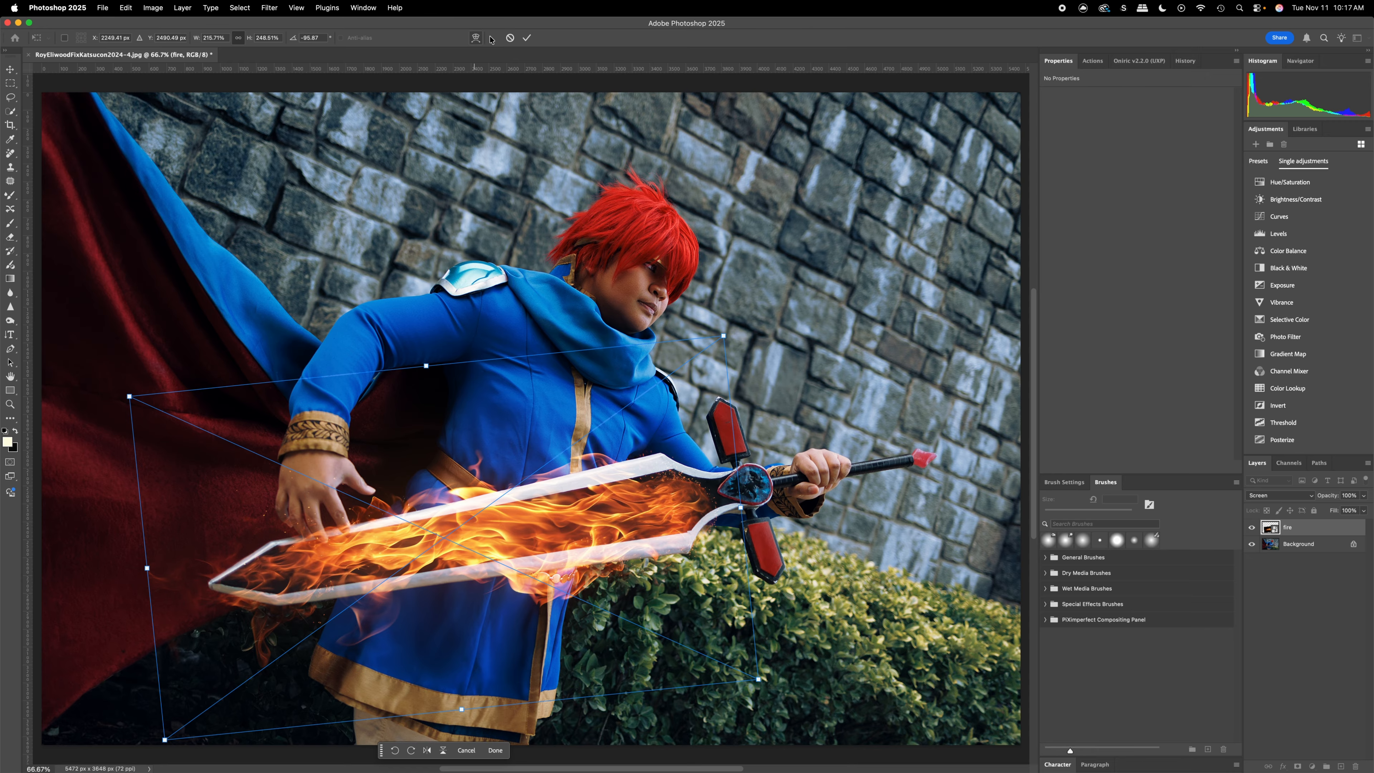
Warp the fire so the flames fill the blade from the hilt to the tip, and apply the transformation
{"action": "left_click", "coordinate": [476, 37]}
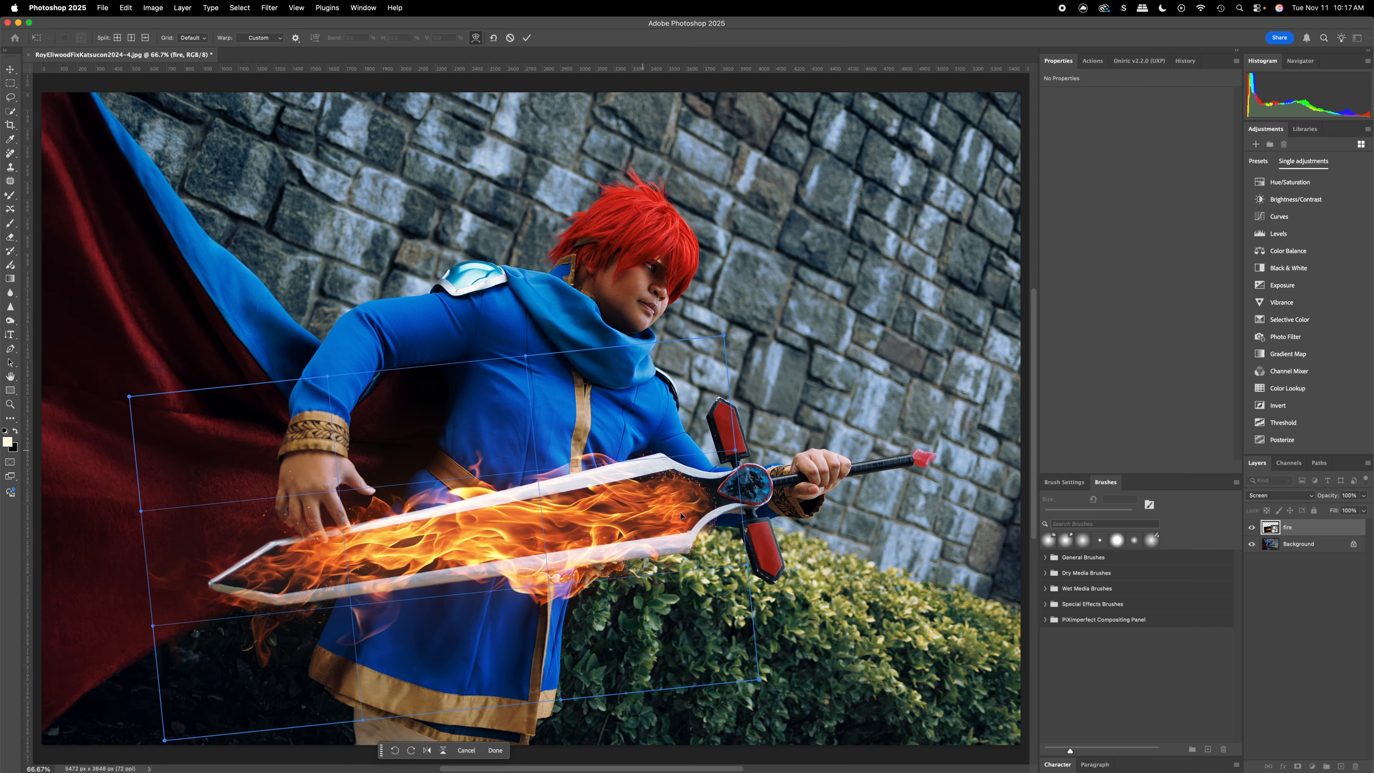
{"action": "left_click_drag", "start_coordinate": [680, 516], "coordinate": [681, 475]}
{"action": "left_click_drag", "start_coordinate": [357, 548], "coordinate": [352, 563]}
{"action": "left_click_drag", "start_coordinate": [219, 625], "coordinate": [186, 635]}
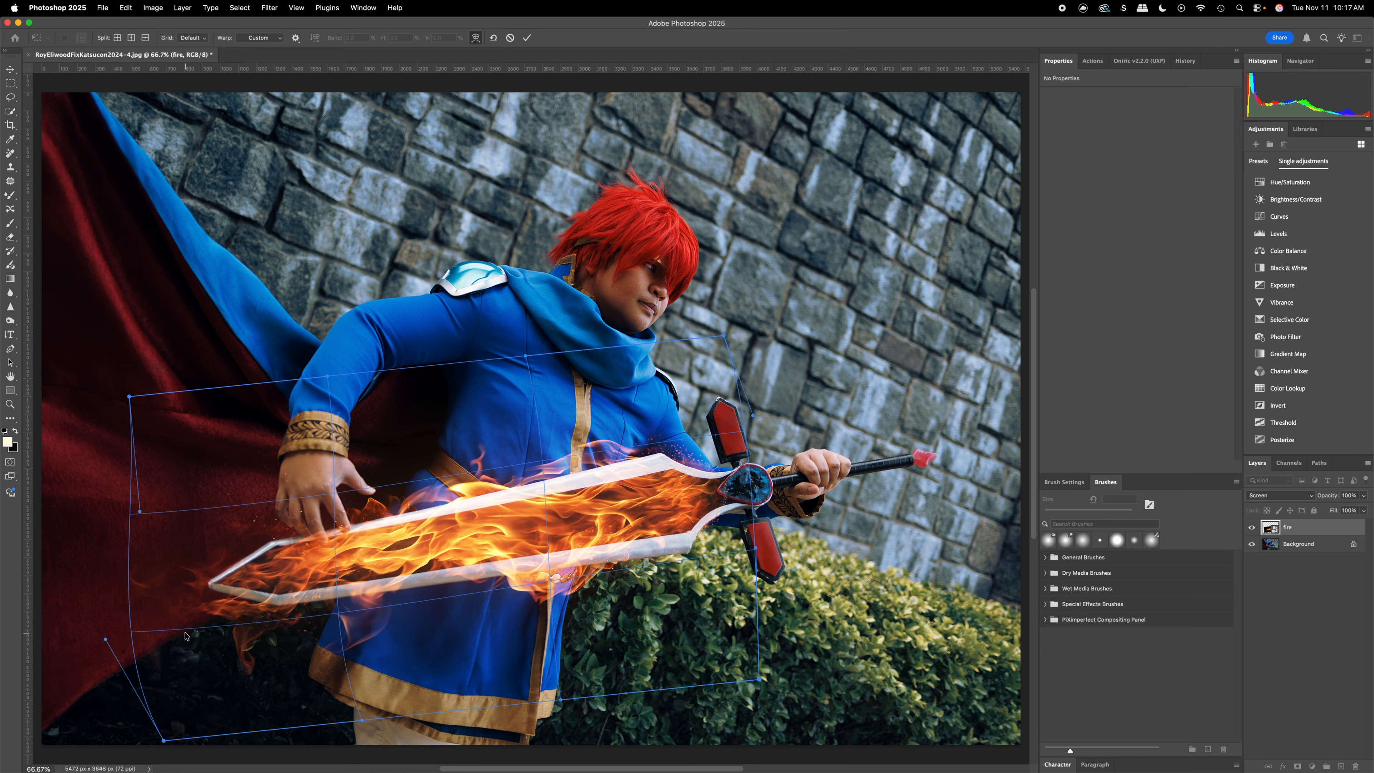
{"action": "mouse_move", "coordinate": [375, 461]}
{"action": "left_mouse_down"}
{"action": "mouse_move", "coordinate": [368, 450]}
{"action": "mouse_move", "coordinate": [370, 463]}
{"action": "left_mouse_up"}
{"action": "left_click_drag", "start_coordinate": [489, 639], "coordinate": [486, 643]}
{"action": "left_click_drag", "start_coordinate": [643, 385], "coordinate": [641, 396]}
{"action": "left_click_drag", "start_coordinate": [712, 486], "coordinate": [731, 481]}
{"action": "left_click_drag", "start_coordinate": [500, 533], "coordinate": [500, 537]}
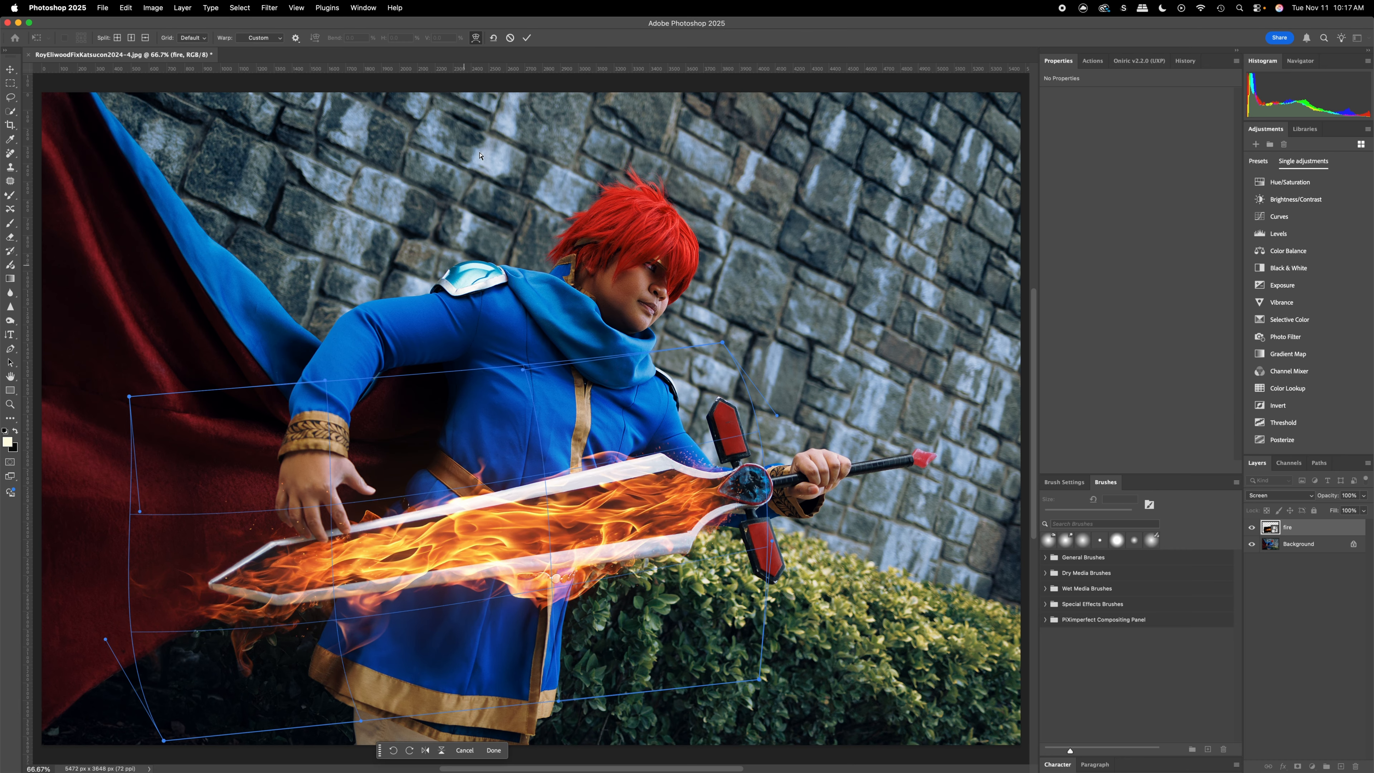
{"action": "left_click", "coordinate": [528, 37]}
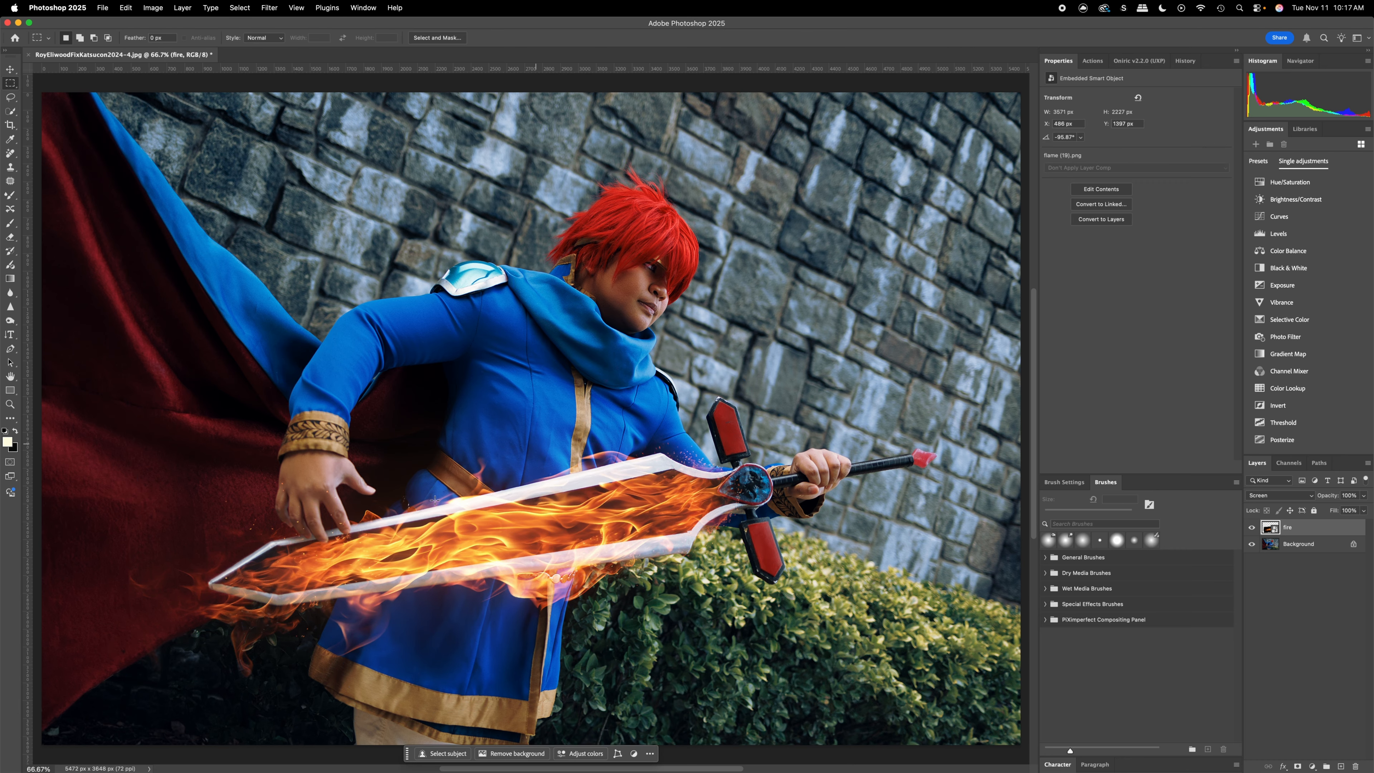
Duplicate the fire layer as "fire copy" in the same document
{"action": "scroll", "coordinate": [265, 567], "scroll_direction": "down", "scroll_amount": 3}
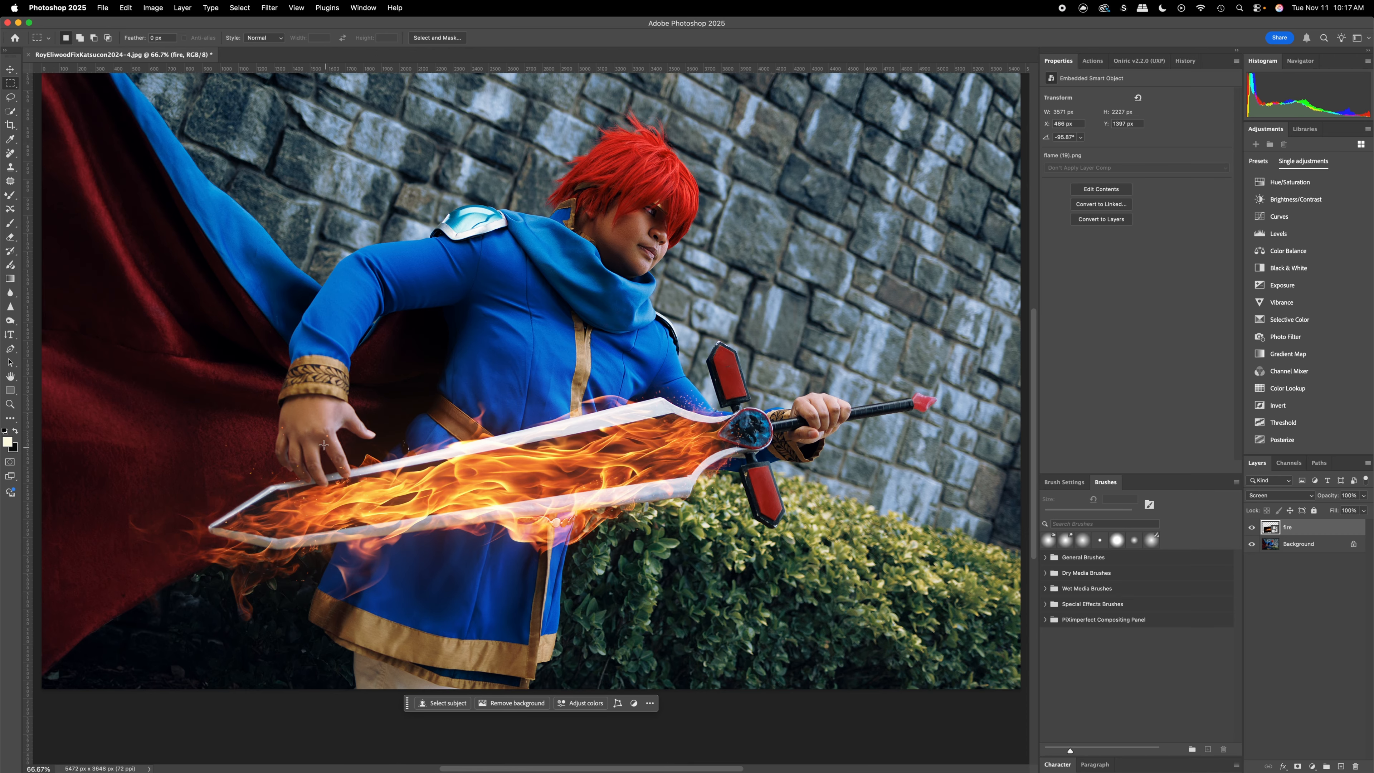
{"action": "right_click", "coordinate": [1287, 532]}
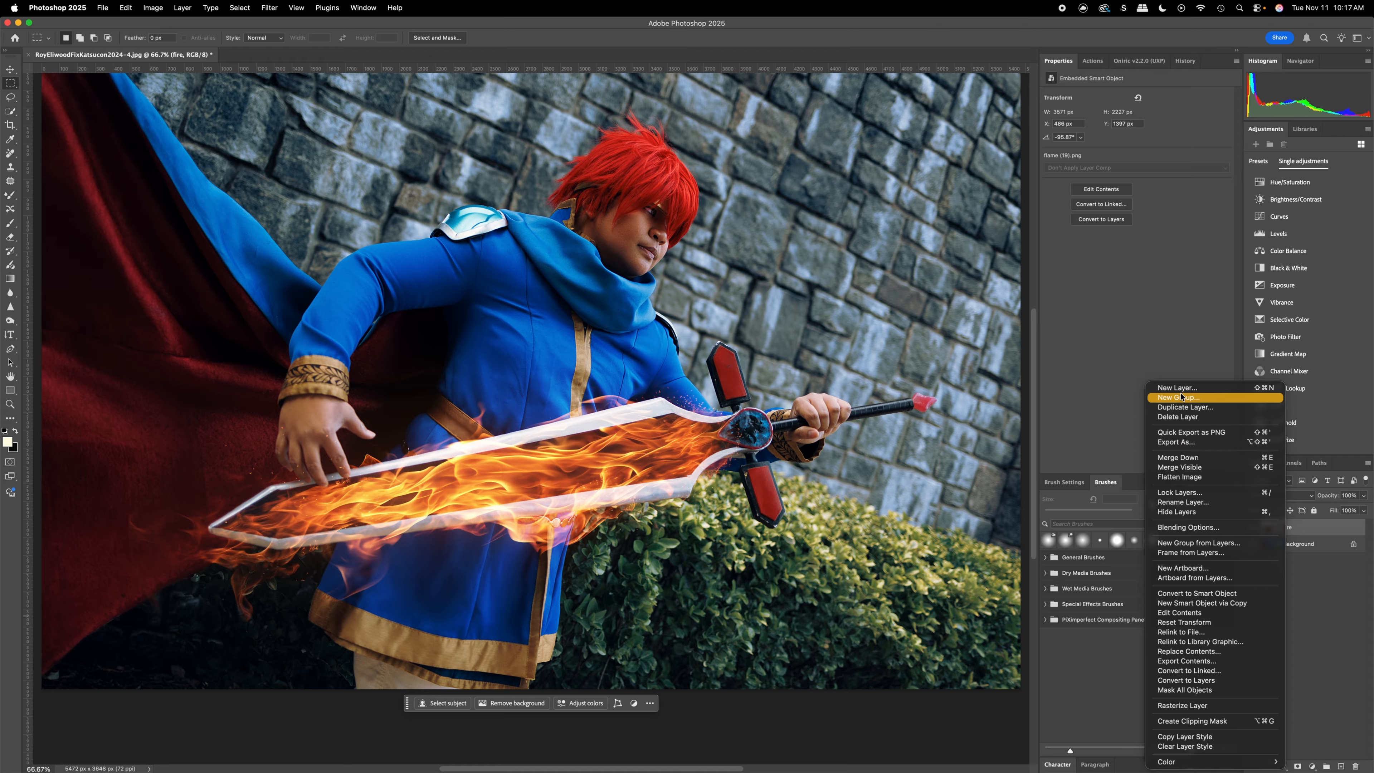
{"action": "left_click", "coordinate": [1197, 406]}
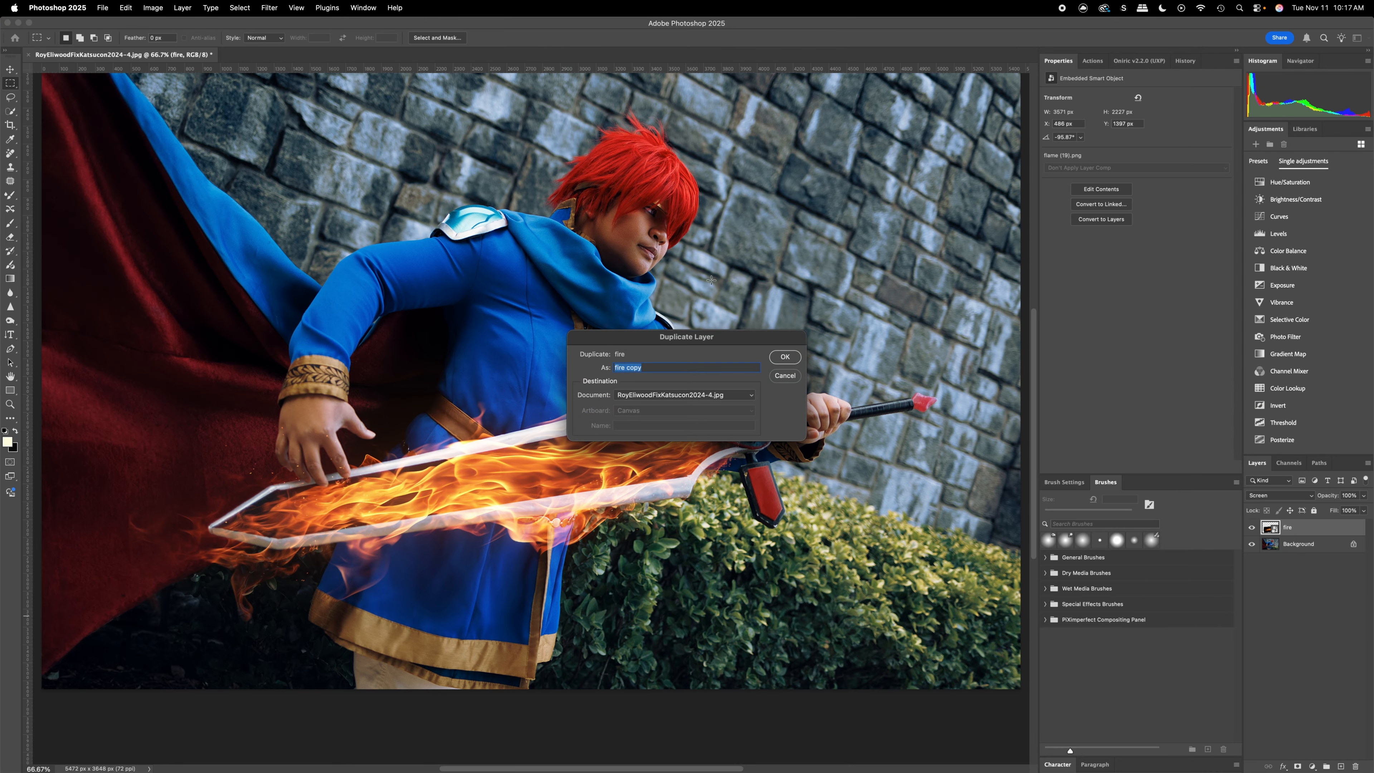
{"action": "left_click", "coordinate": [784, 358]}
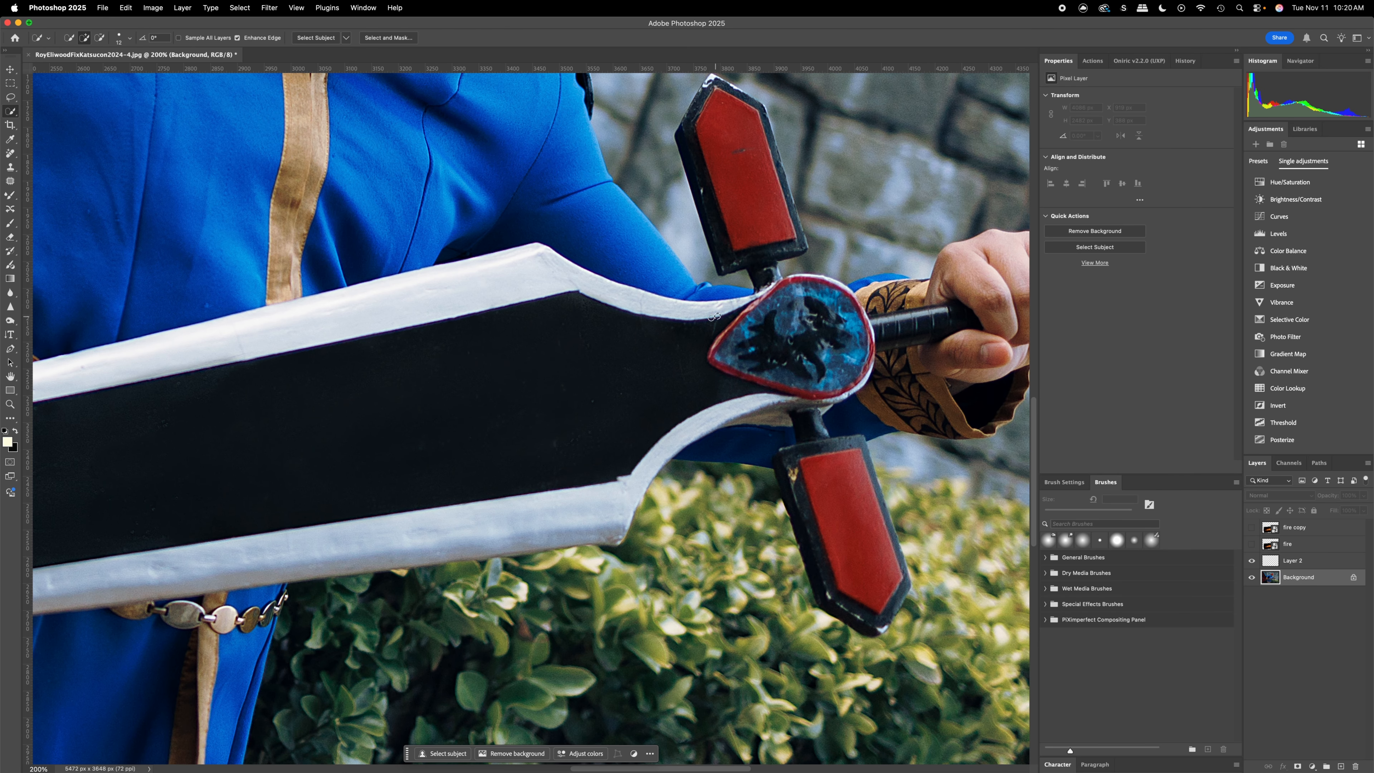
Select the entire sword blade on the Background layer with the Quick Selection tool, from the hilt to the tip
{"action": "left_click", "coordinate": [714, 316]}
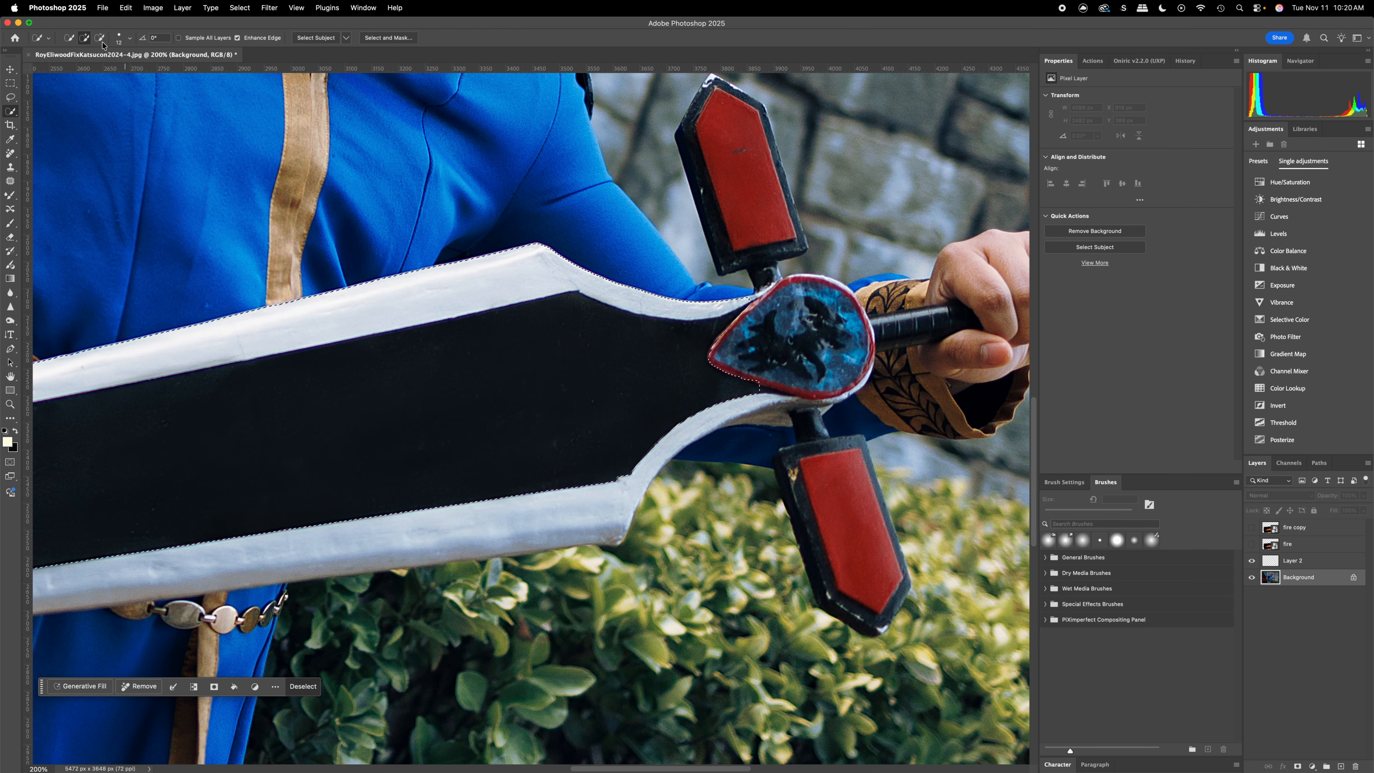
{"action": "mouse_move", "coordinate": [757, 387]}
{"action": "left_mouse_down"}
{"action": "mouse_move", "coordinate": [782, 412]}
{"action": "mouse_move", "coordinate": [716, 421]}
{"action": "mouse_move", "coordinate": [638, 479]}
{"action": "left_mouse_up"}
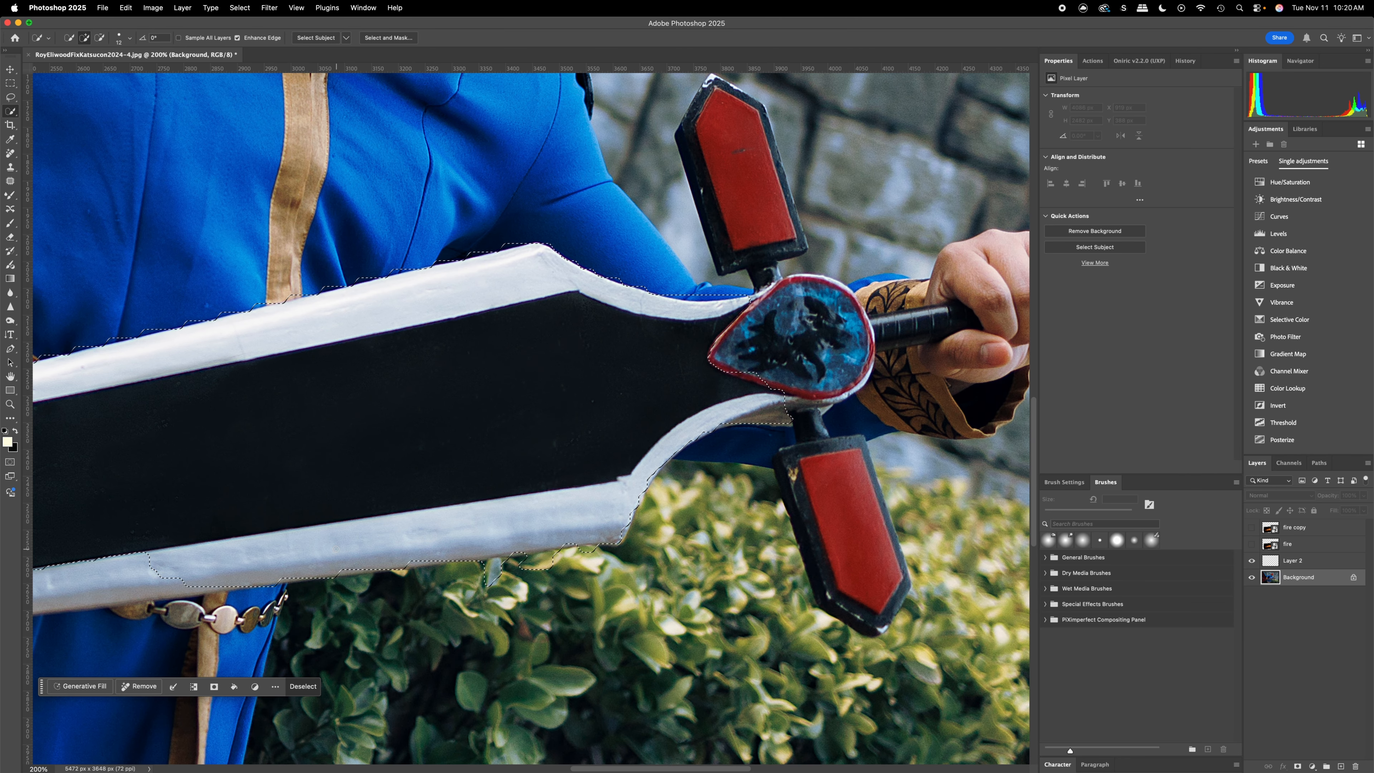
{"action": "mouse_move", "coordinate": [574, 769]}
{"action": "left_mouse_down"}
{"action": "mouse_move", "coordinate": [385, 769]}
{"action": "mouse_move", "coordinate": [419, 769]}
{"action": "left_mouse_up"}
{"action": "scroll", "coordinate": [419, 541], "scroll_direction": "down", "scroll_amount": 3}
{"action": "mouse_move", "coordinate": [406, 398]}
{"action": "left_mouse_down"}
{"action": "mouse_move", "coordinate": [403, 386]}
{"action": "mouse_move", "coordinate": [205, 427]}
{"action": "mouse_move", "coordinate": [102, 501]}
{"action": "mouse_move", "coordinate": [43, 517]}
{"action": "mouse_move", "coordinate": [115, 486]}
{"action": "mouse_move", "coordinate": [111, 567]}
{"action": "left_mouse_up"}
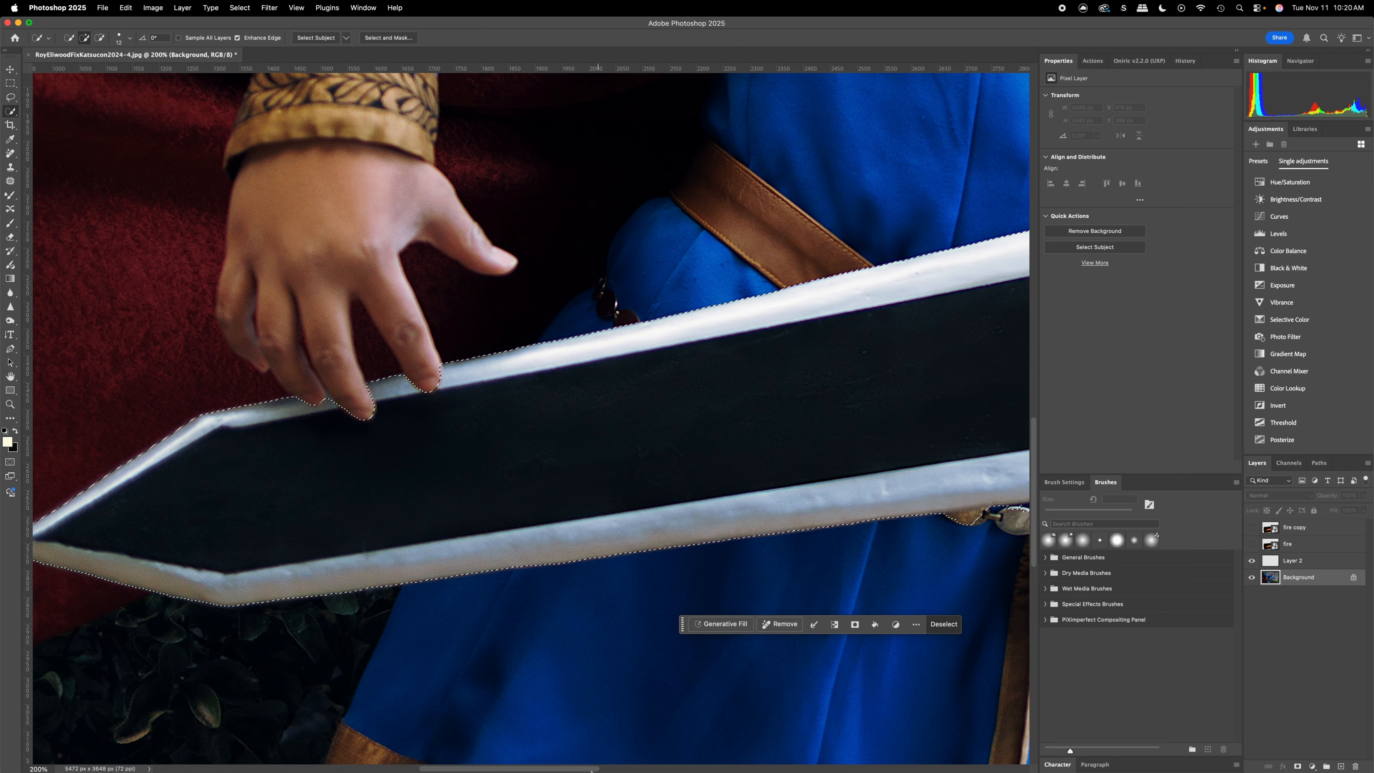
{"action": "left_click_drag", "start_coordinate": [598, 768], "coordinate": [695, 763]}
{"action": "scroll", "coordinate": [487, 433], "scroll_direction": "down", "scroll_amount": 3}
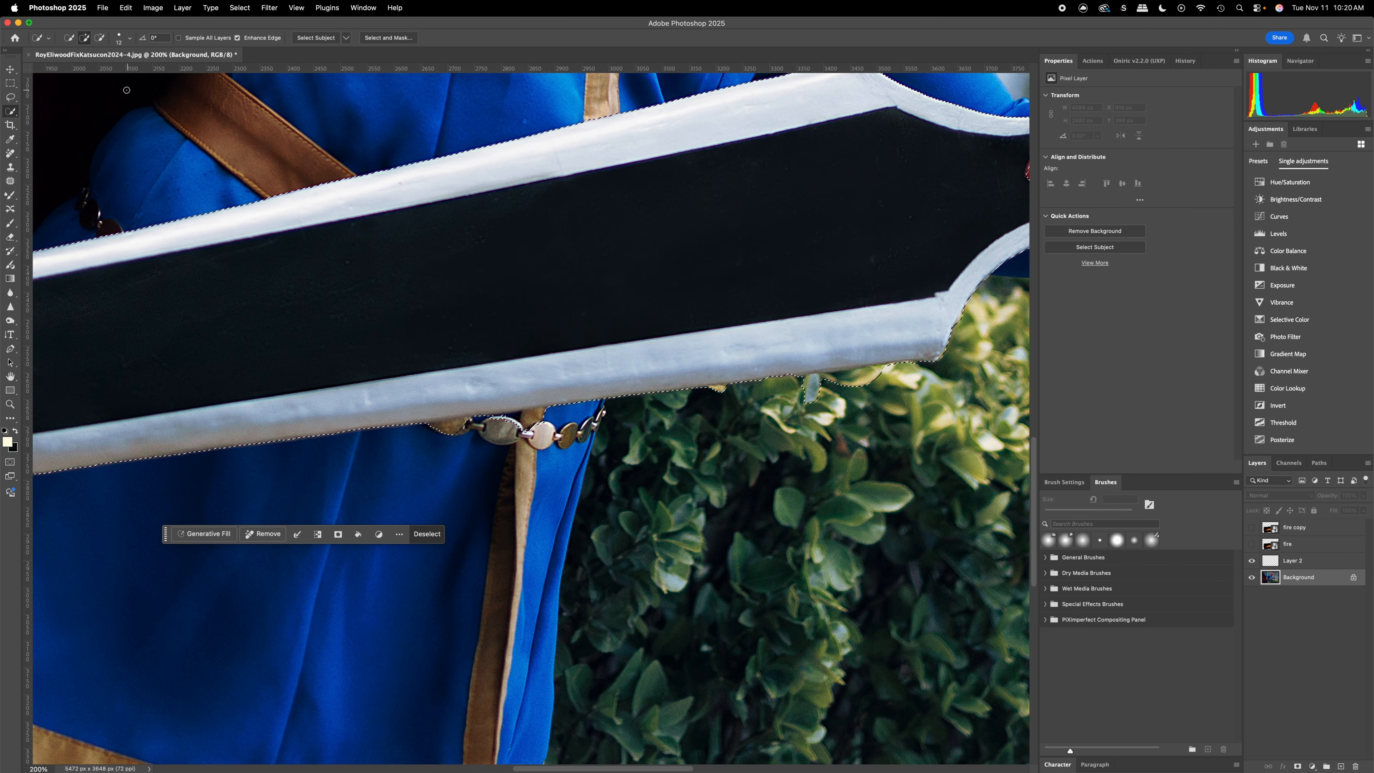
Subtract the belt's metal discs below the blade from the selection, and return the Quick Selection tool to adding
{"action": "left_click", "coordinate": [99, 39]}
{"action": "left_click_drag", "start_coordinate": [467, 434], "coordinate": [436, 432]}
{"action": "left_click_drag", "start_coordinate": [522, 415], "coordinate": [574, 417]}
{"action": "left_click", "coordinate": [84, 38]}
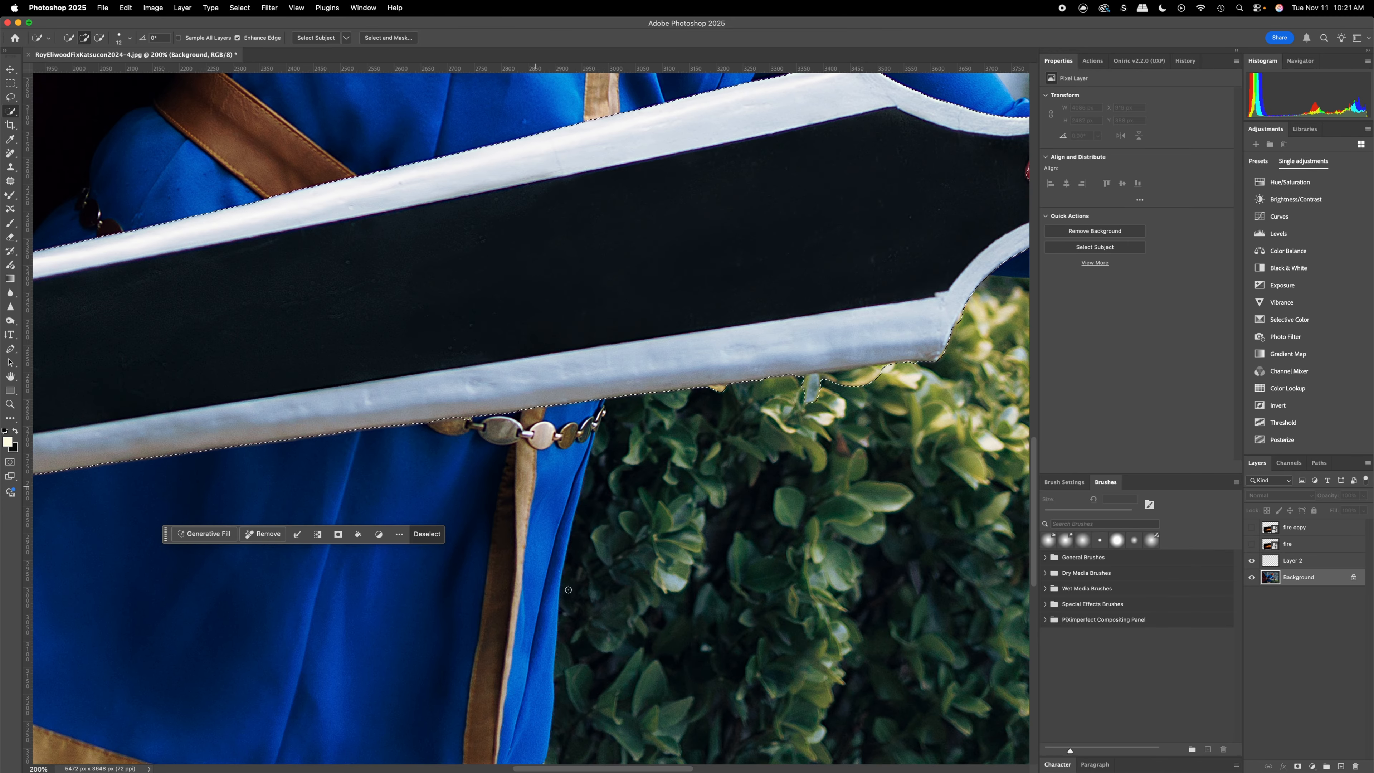
Subtract the stray leaf areas and the remaining belt piece along the blade's lower edge from the selection
{"action": "scroll", "coordinate": [716, 297], "scroll_direction": "right", "scroll_amount": 10}
{"action": "scroll", "coordinate": [716, 297], "scroll_direction": "left", "scroll_amount": 7}
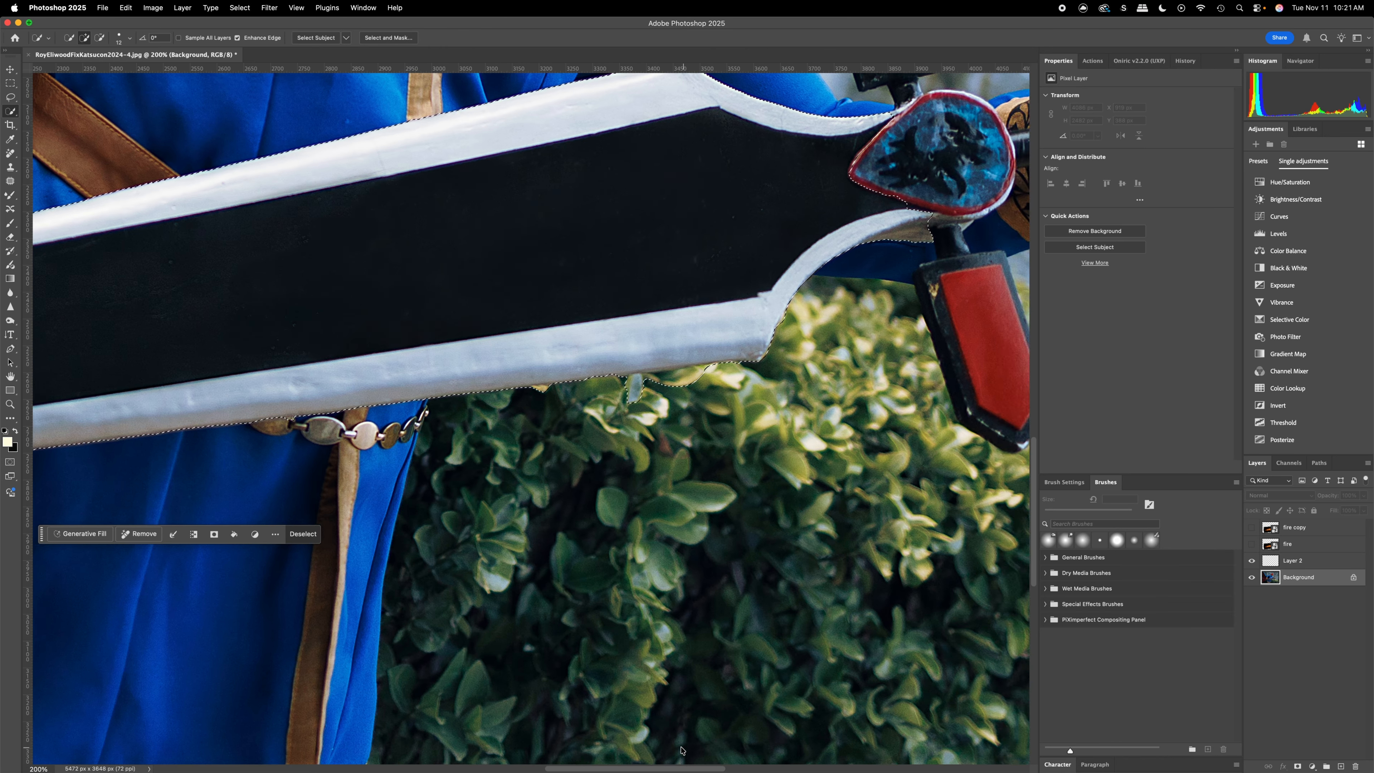
{"action": "key", "text": "alt"}
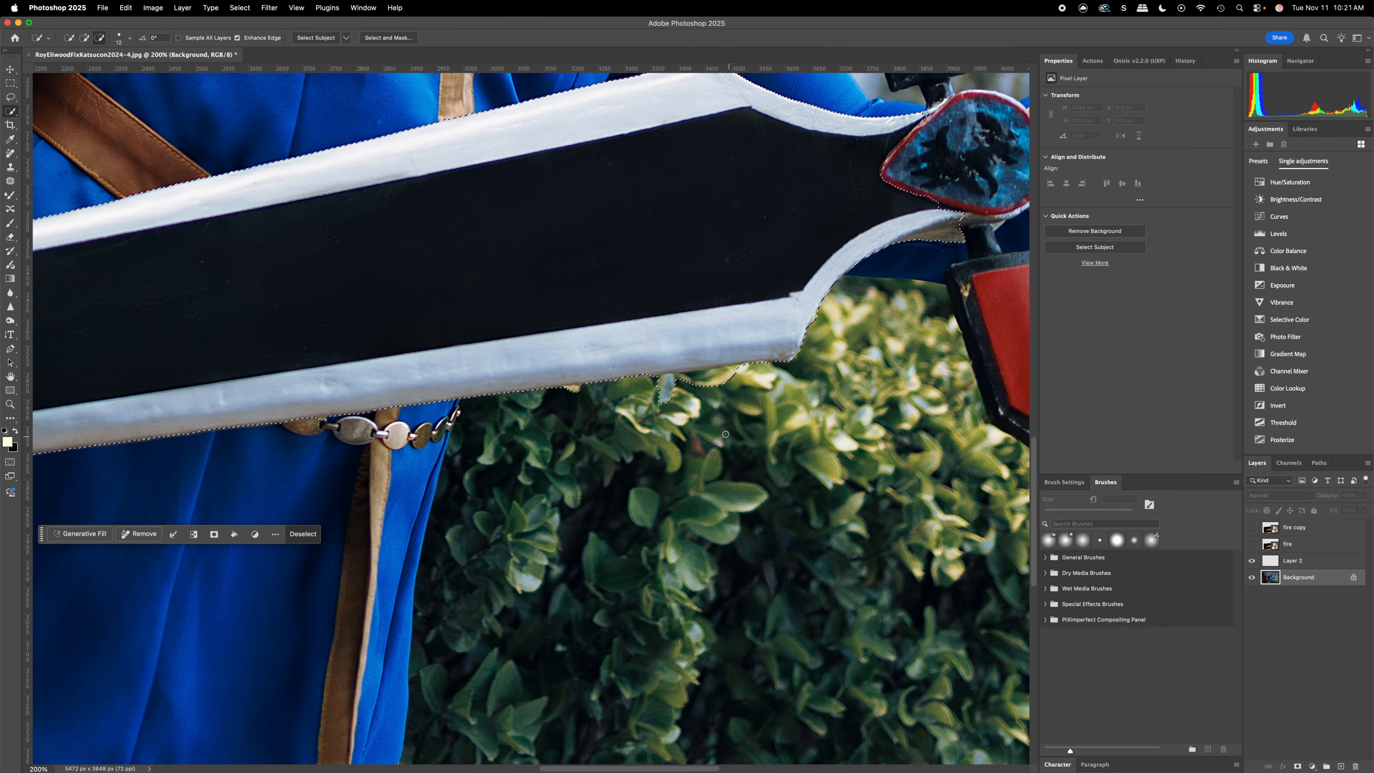
{"action": "left_click_drag", "start_coordinate": [666, 388], "coordinate": [668, 380]}
{"action": "left_click_drag", "start_coordinate": [720, 386], "coordinate": [677, 390]}
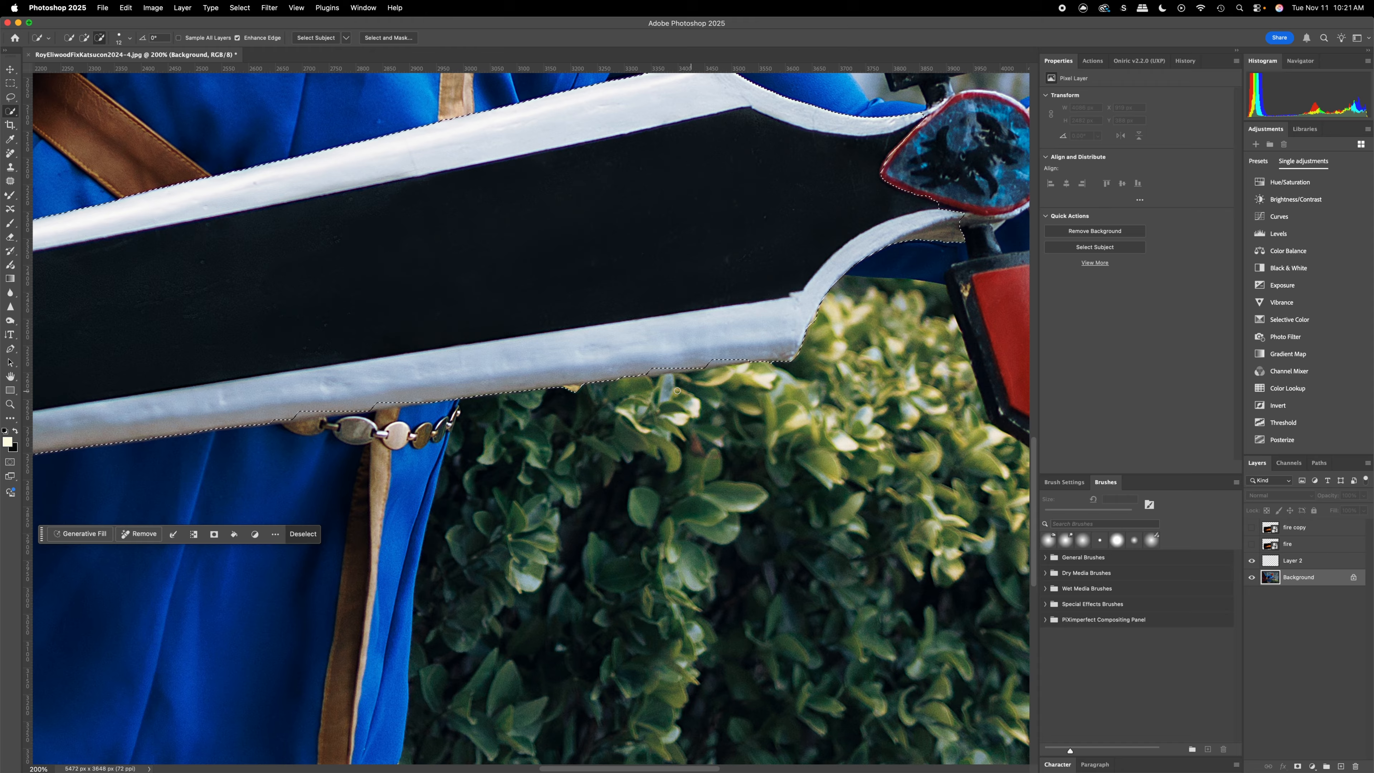
{"action": "left_click_drag", "start_coordinate": [556, 403], "coordinate": [541, 394]}
{"action": "left_click", "coordinate": [324, 421]}
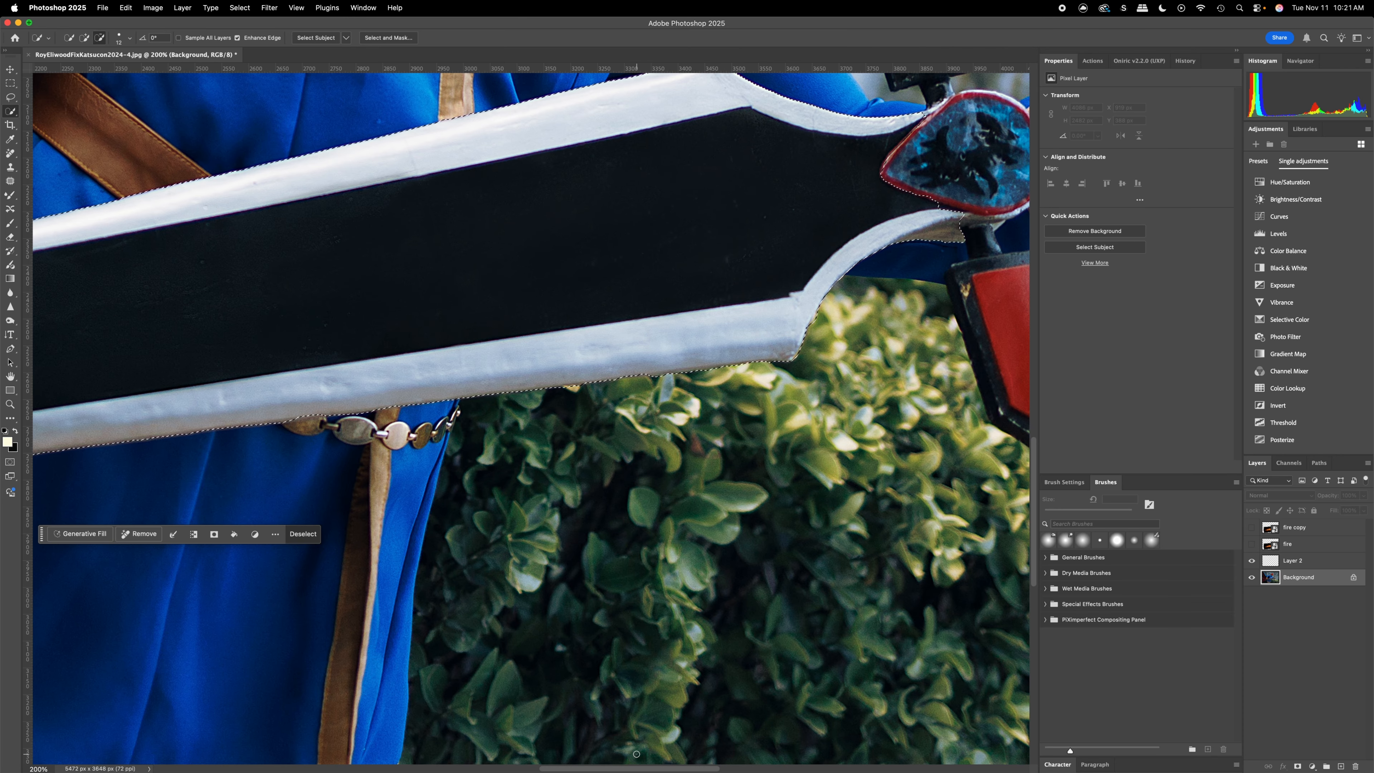
{"action": "scroll", "coordinate": [646, 763], "scroll_direction": "right", "scroll_amount": 8}
{"action": "scroll", "coordinate": [652, 764], "scroll_direction": "up", "scroll_amount": 8}
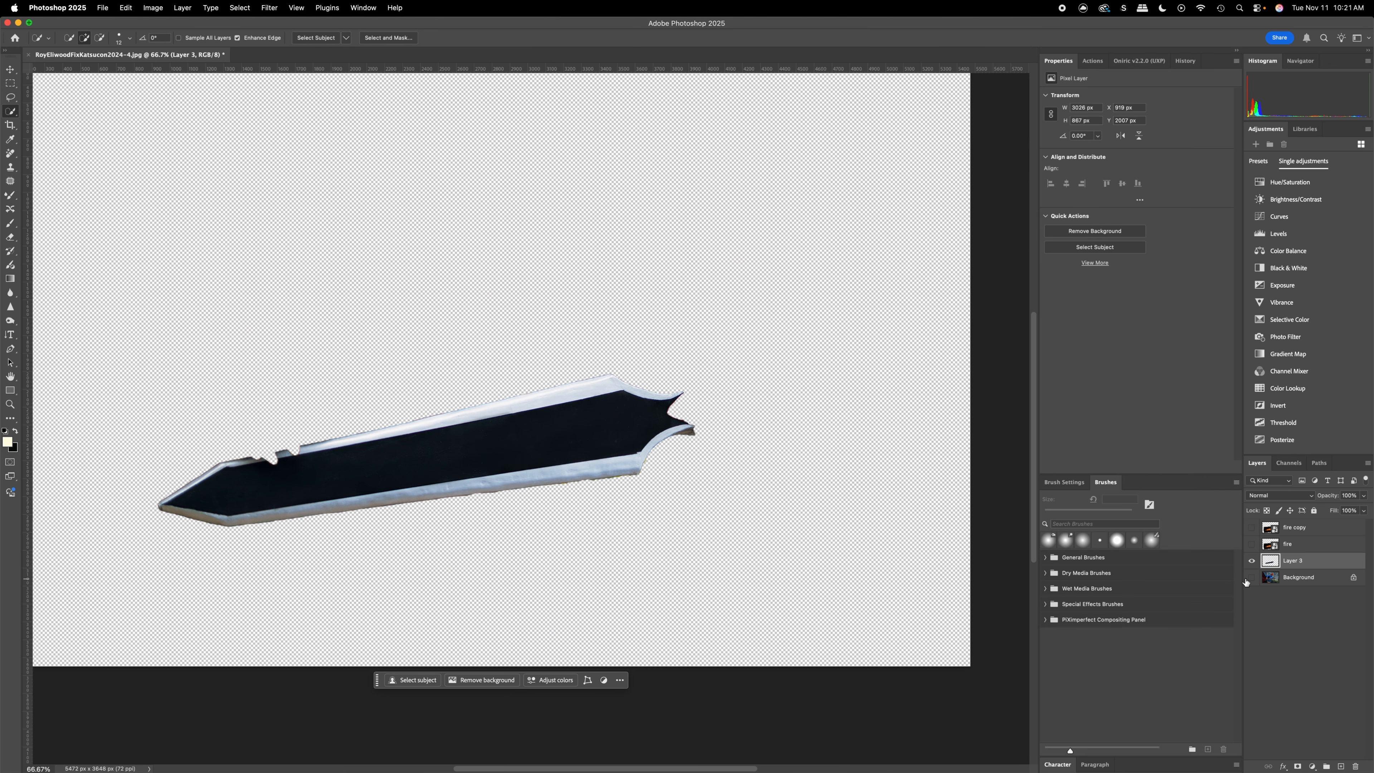
Check the blade cutout against the Background layer, then hide the Background and inspect the cutout's lower edge up close
{"action": "left_click", "coordinate": [1247, 579]}
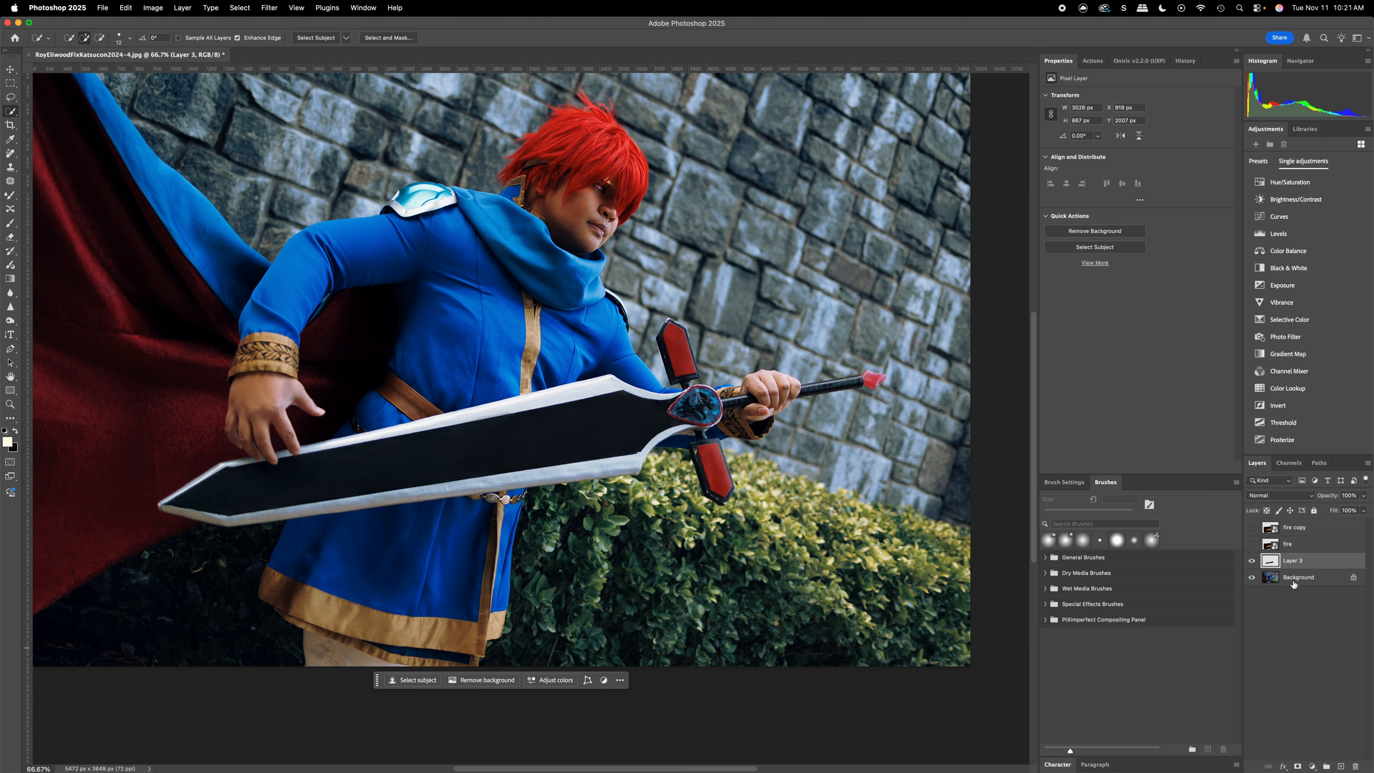
{"action": "left_click", "coordinate": [1246, 579]}
{"action": "key", "text": "super+plus"}
{"action": "key", "text": "super+plus"}
{"action": "key", "text": "super+plus"}
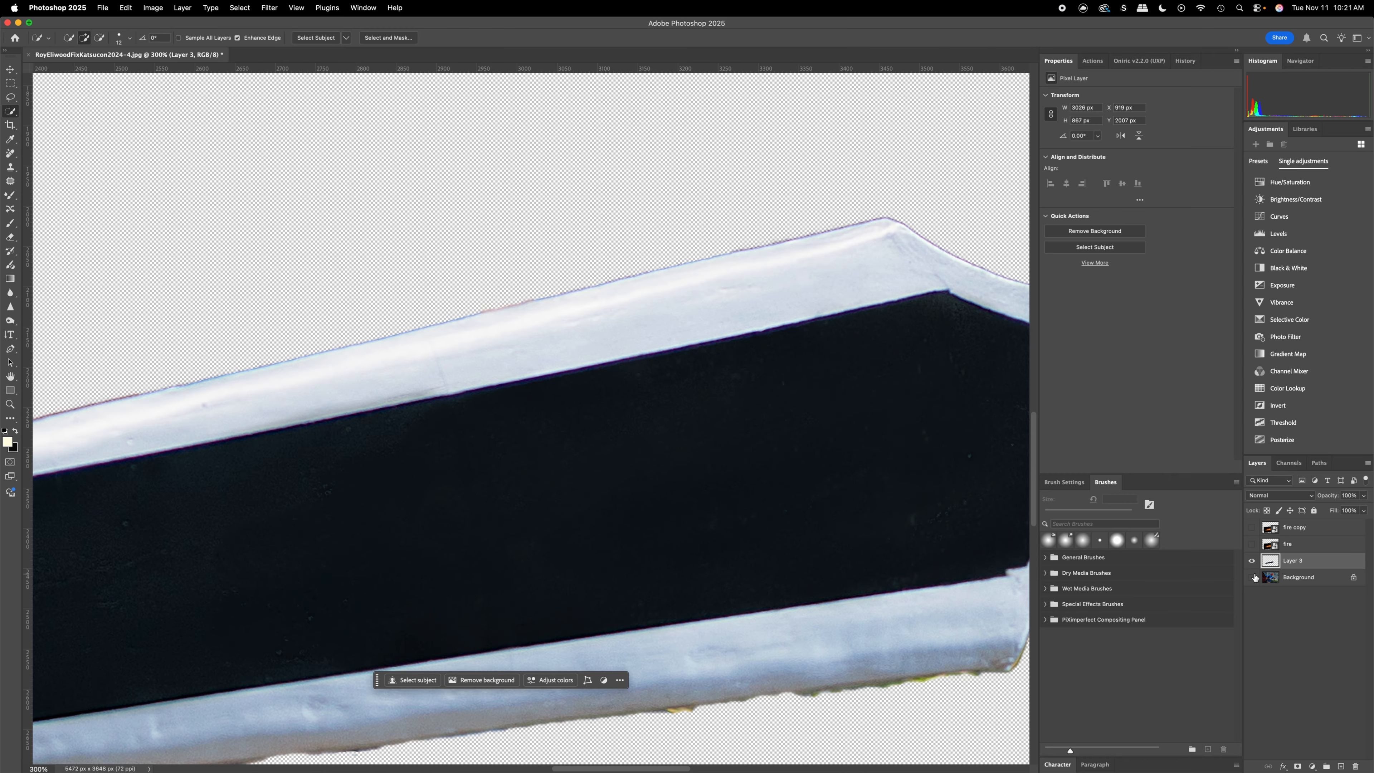
{"action": "scroll", "coordinate": [1025, 557], "scroll_direction": "down", "scroll_amount": 5}
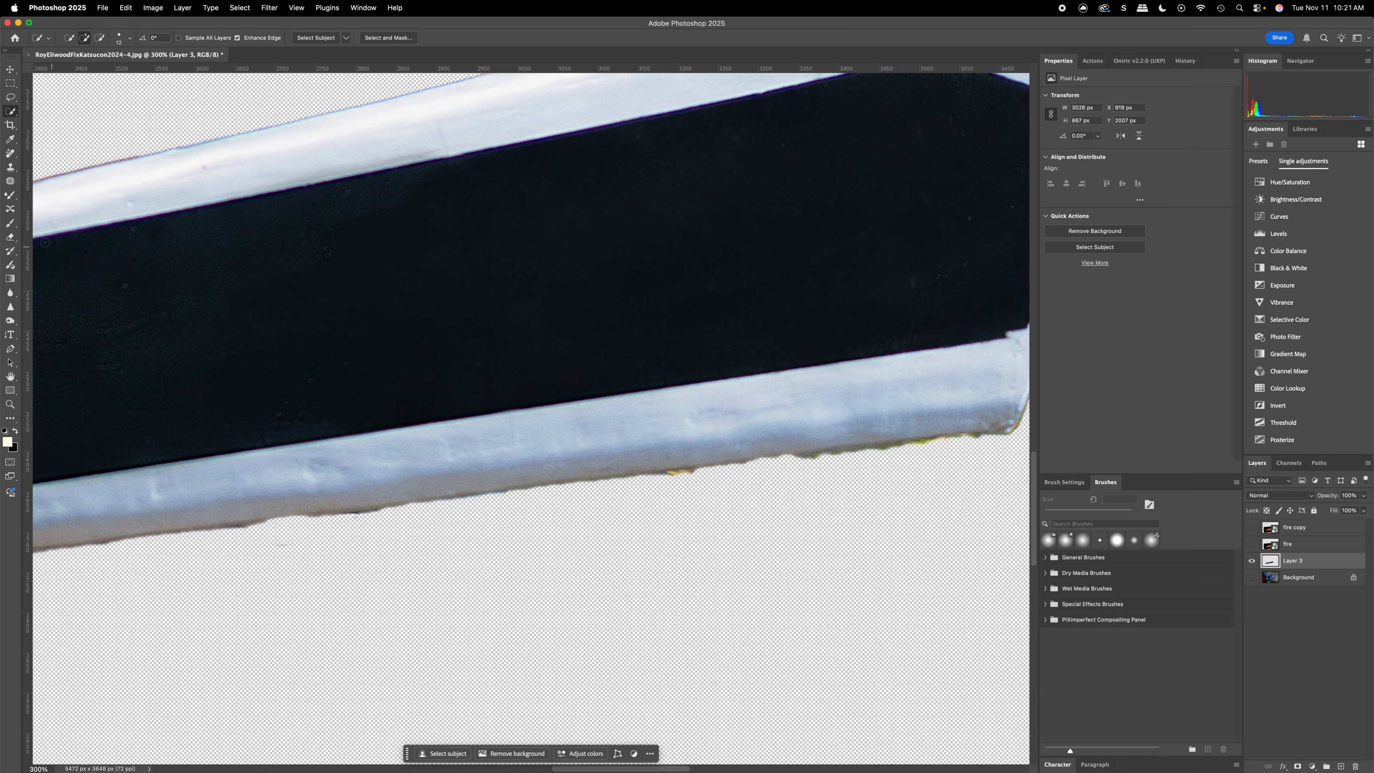
Set up the Eraser with a 20 px brush, 100% opacity and 100% flow for cleaning the blade cutout
{"action": "key", "text": "e"}
{"action": "left_click", "coordinate": [72, 43]}
{"action": "left_click_drag", "start_coordinate": [74, 71], "coordinate": [67, 70]}
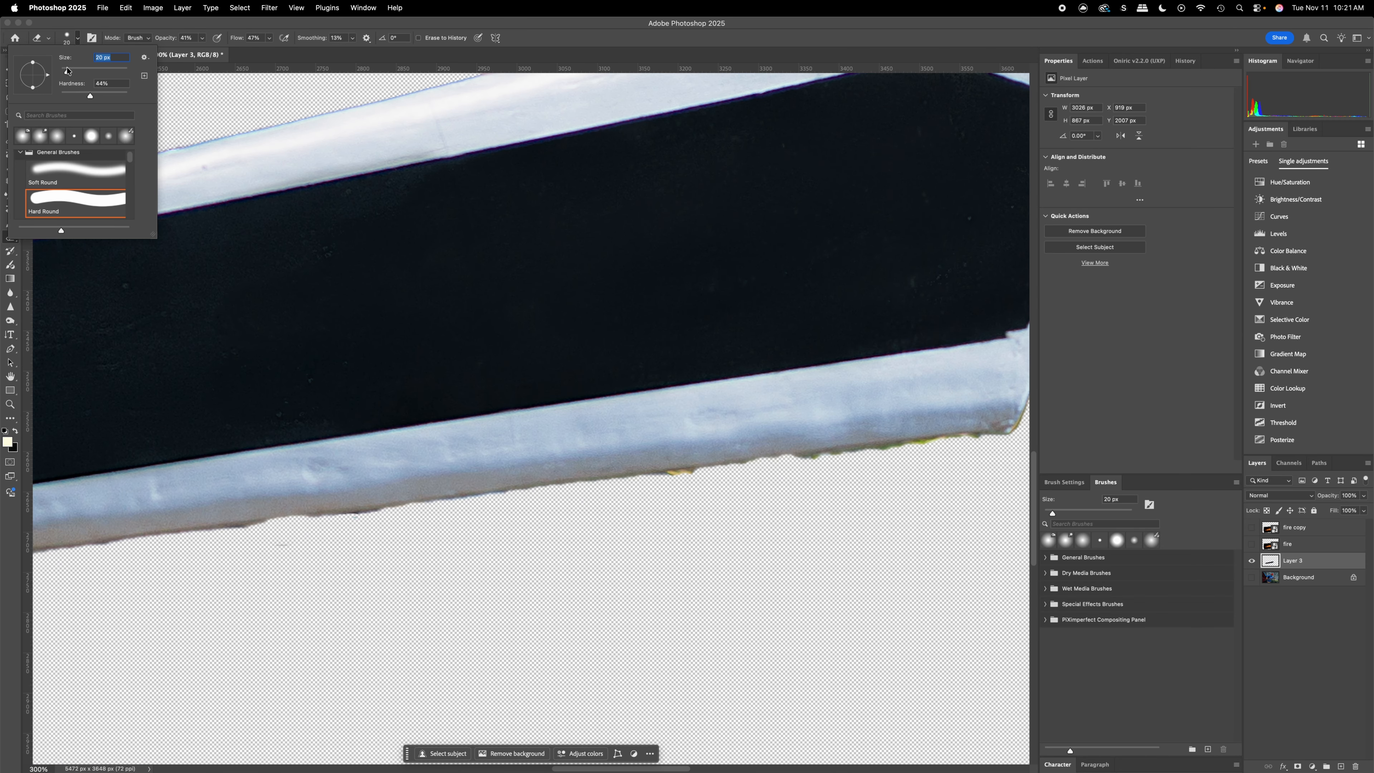
{"action": "left_click_drag", "start_coordinate": [698, 474], "coordinate": [662, 478]}
{"action": "left_click", "coordinate": [202, 38]}
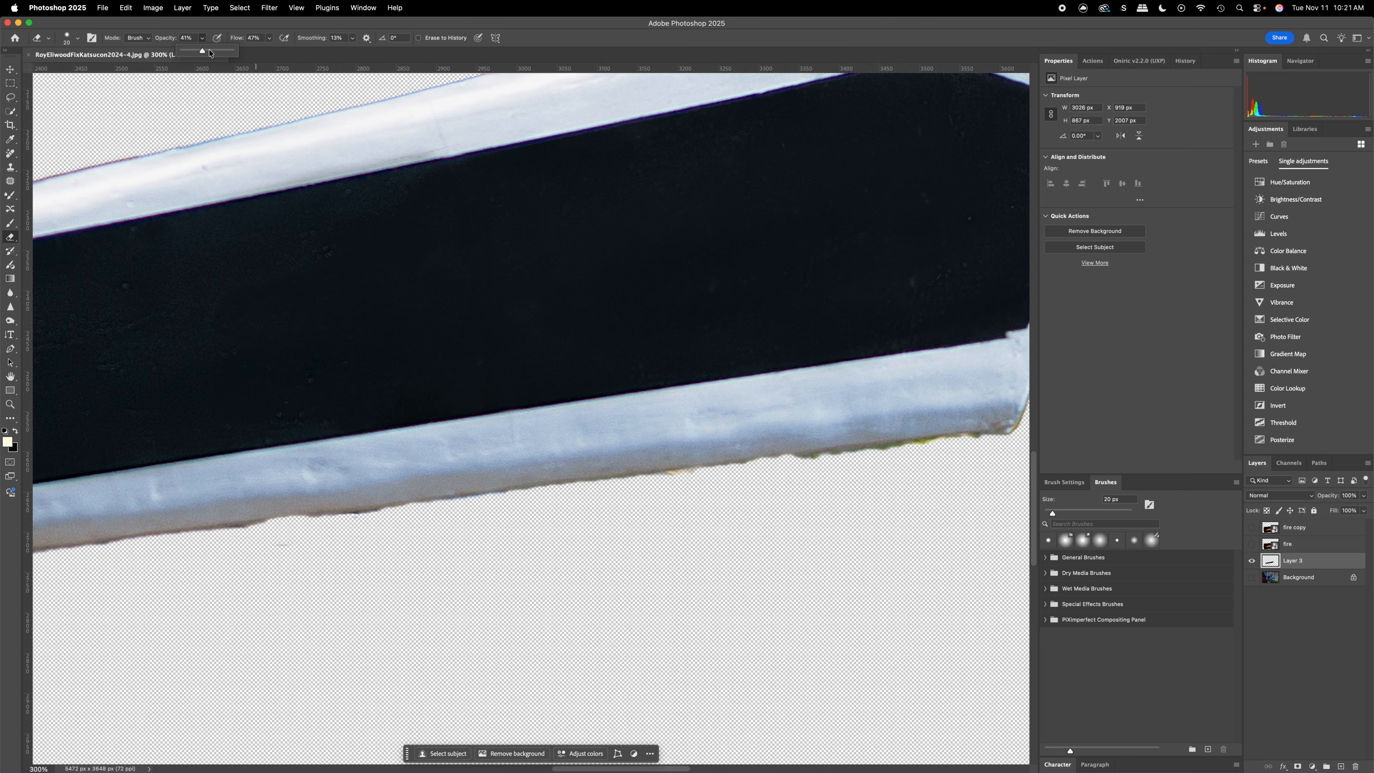
{"action": "left_click", "coordinate": [269, 38]}
{"action": "left_click_drag", "start_coordinate": [271, 51], "coordinate": [301, 52]}
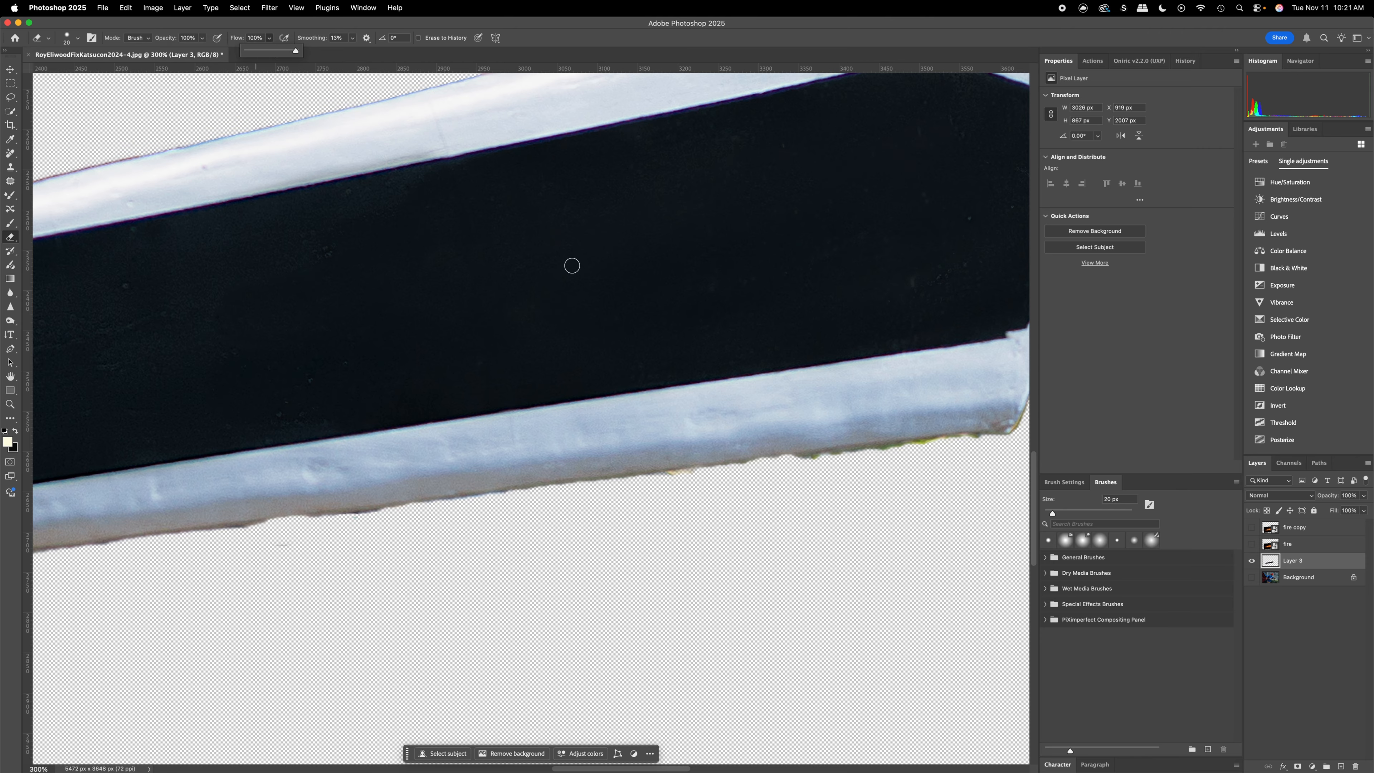
Erase the leftover leaf fringe and bumps along the lower edge of the blade cutout on Layer 3
{"action": "left_click", "coordinate": [696, 477]}
{"action": "left_click_drag", "start_coordinate": [695, 477], "coordinate": [528, 494]}
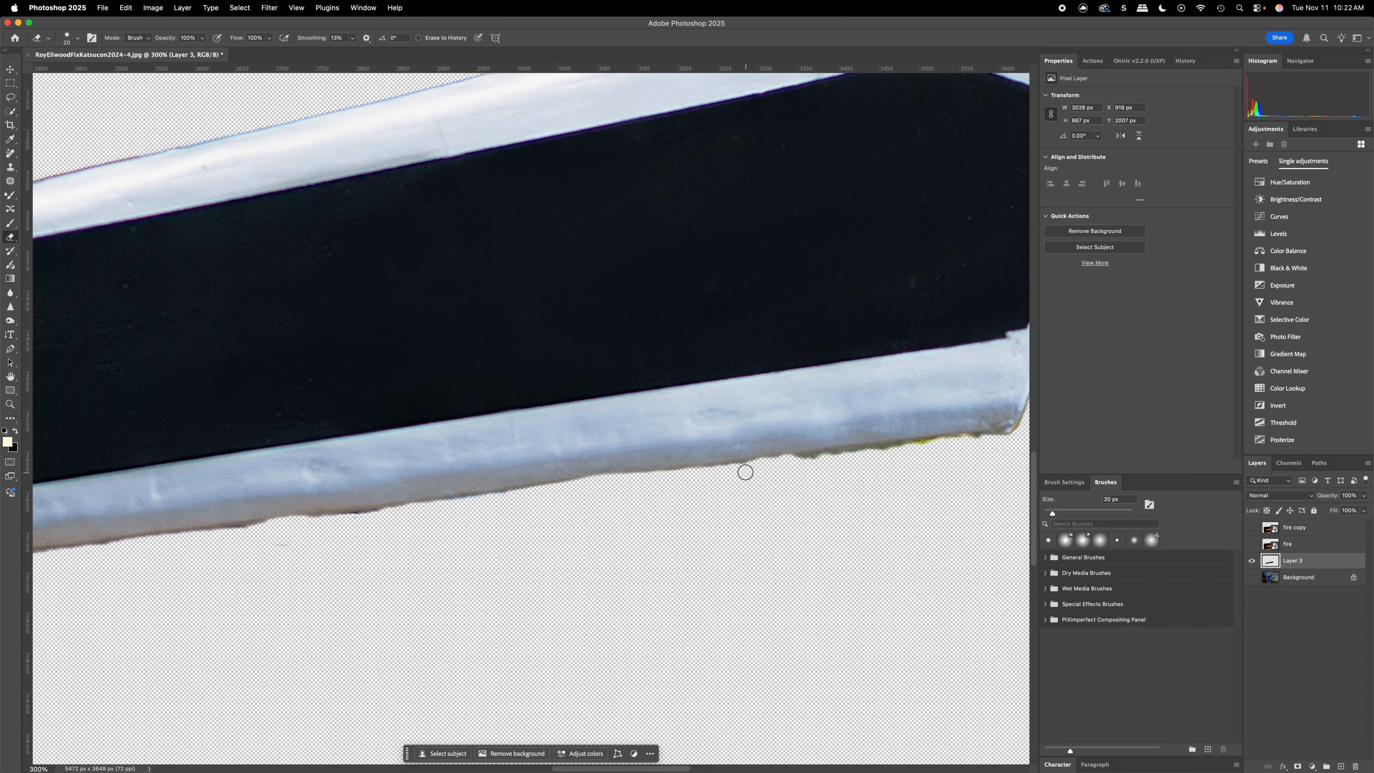
{"action": "left_click_drag", "start_coordinate": [734, 470], "coordinate": [668, 479]}
{"action": "mouse_move", "coordinate": [782, 460]}
{"action": "left_mouse_down"}
{"action": "mouse_move", "coordinate": [671, 481]}
{"action": "mouse_move", "coordinate": [1003, 440]}
{"action": "mouse_move", "coordinate": [831, 453]}
{"action": "left_mouse_up"}
Erase the rough upper edge near the blade's tip, and show the Background layer again
{"action": "left_click_drag", "start_coordinate": [561, 768], "coordinate": [383, 766]}
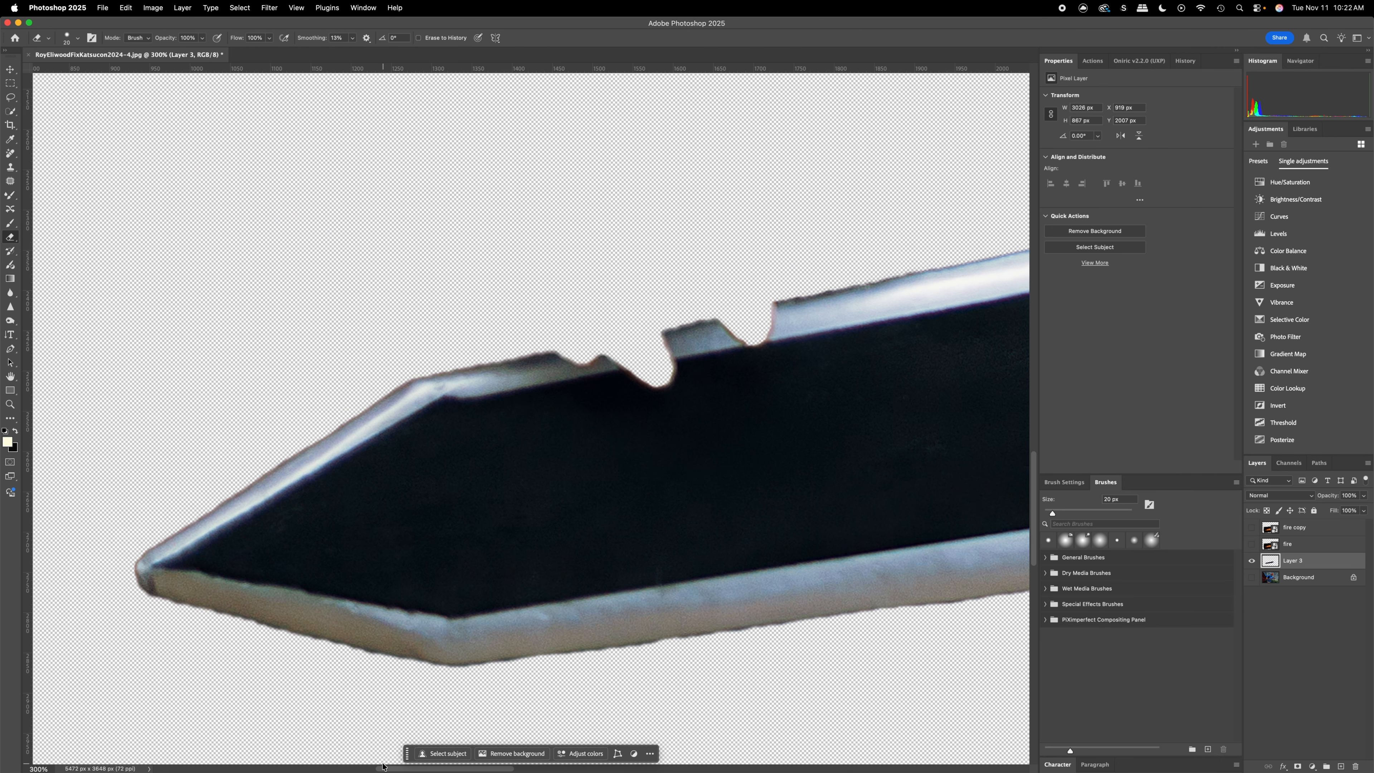
{"action": "mouse_move", "coordinate": [583, 354]}
{"action": "left_mouse_down"}
{"action": "mouse_move", "coordinate": [406, 371]}
{"action": "mouse_move", "coordinate": [521, 354]}
{"action": "left_mouse_up"}
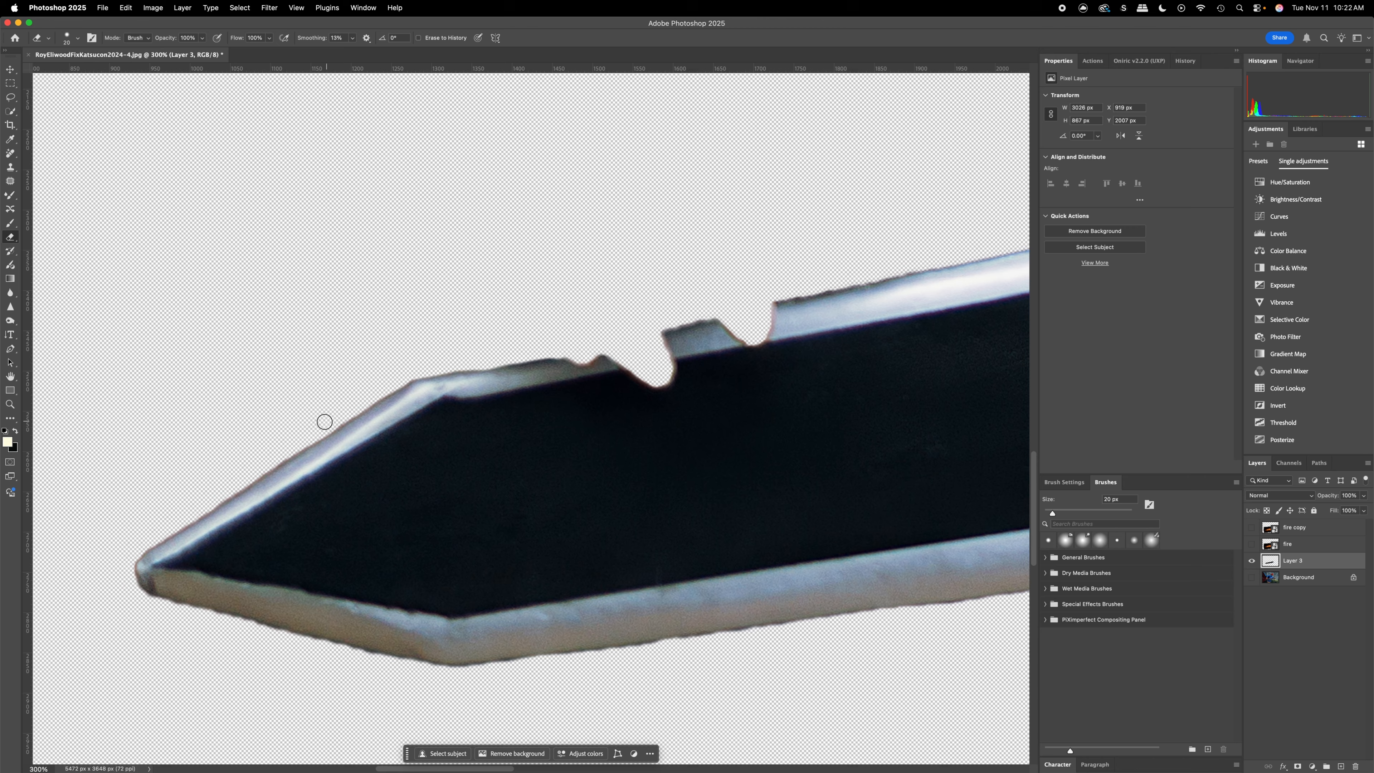
{"action": "scroll", "coordinate": [259, 458], "scroll_direction": "down", "scroll_amount": 3}
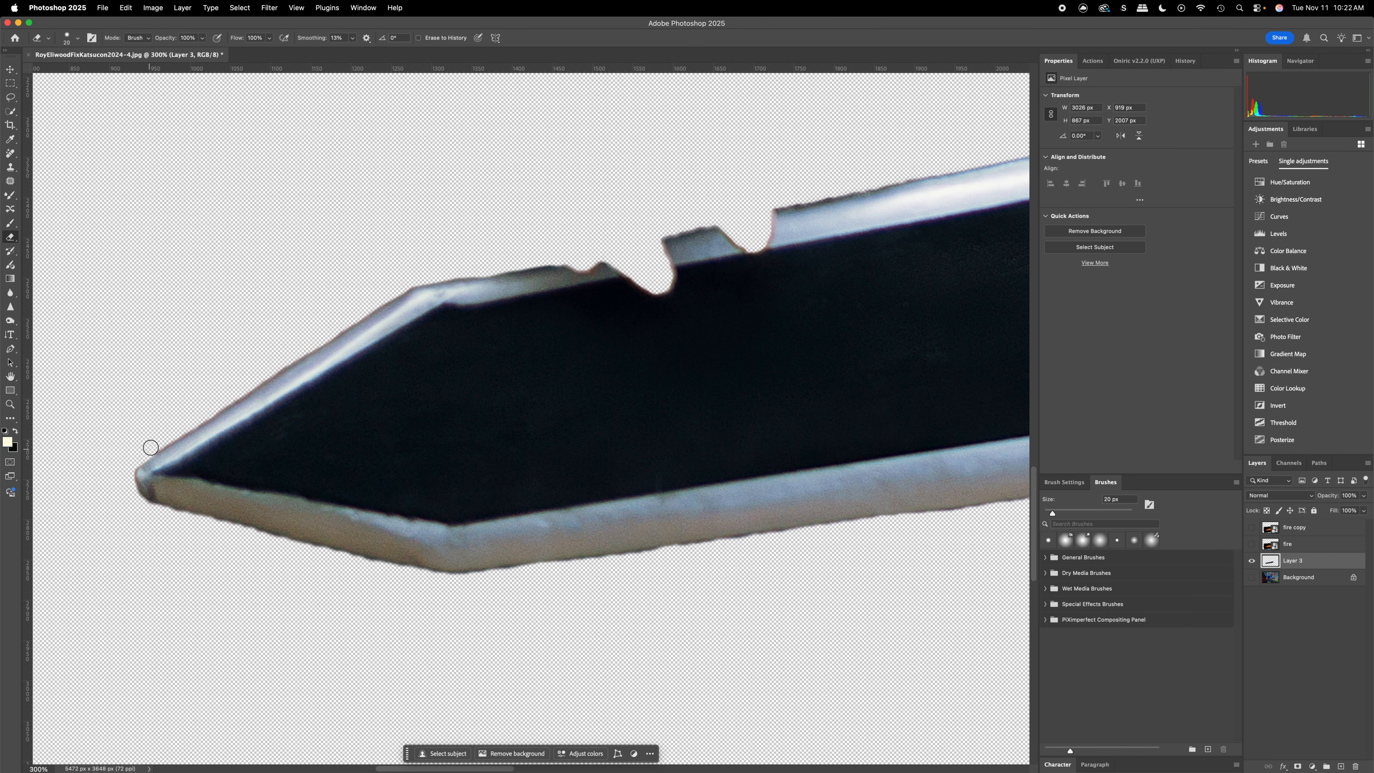
{"action": "key", "text": "super+1"}
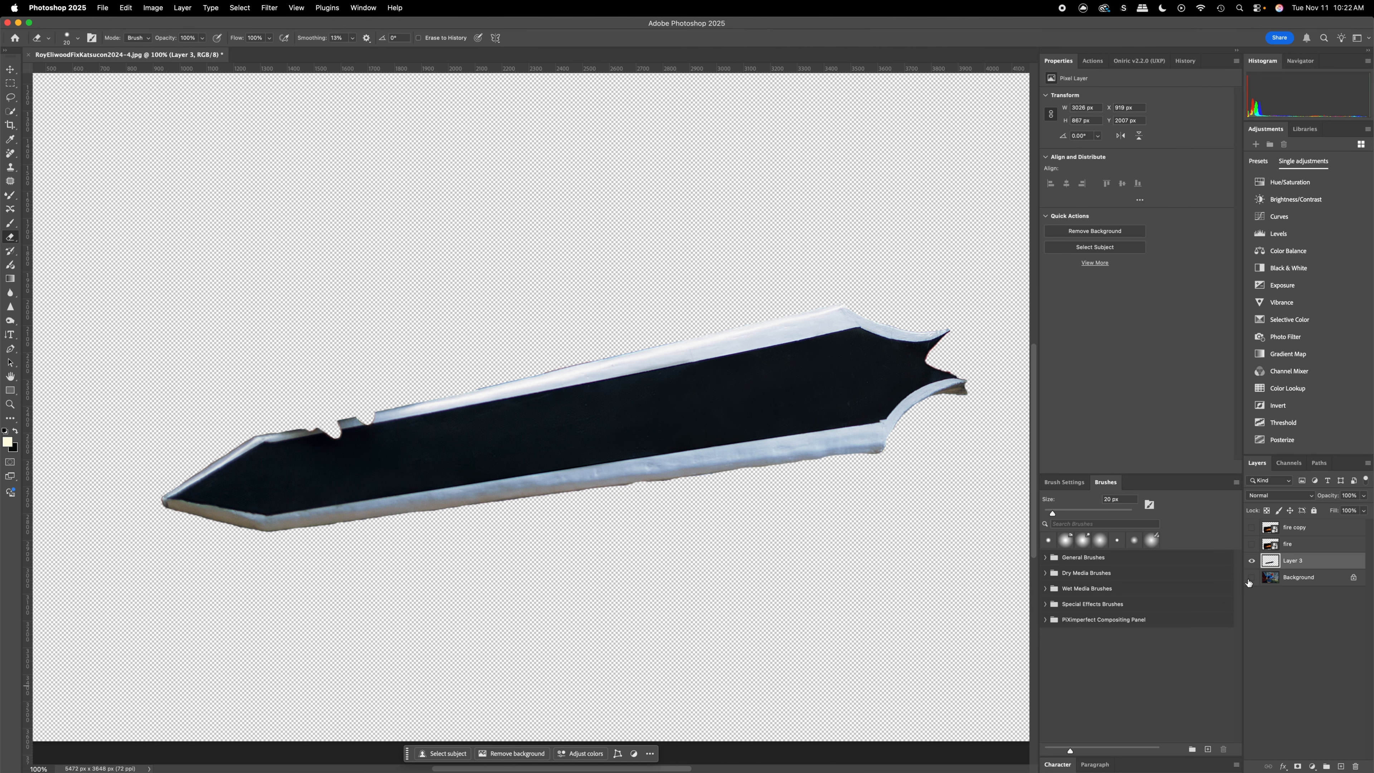
{"action": "left_click", "coordinate": [1251, 578]}
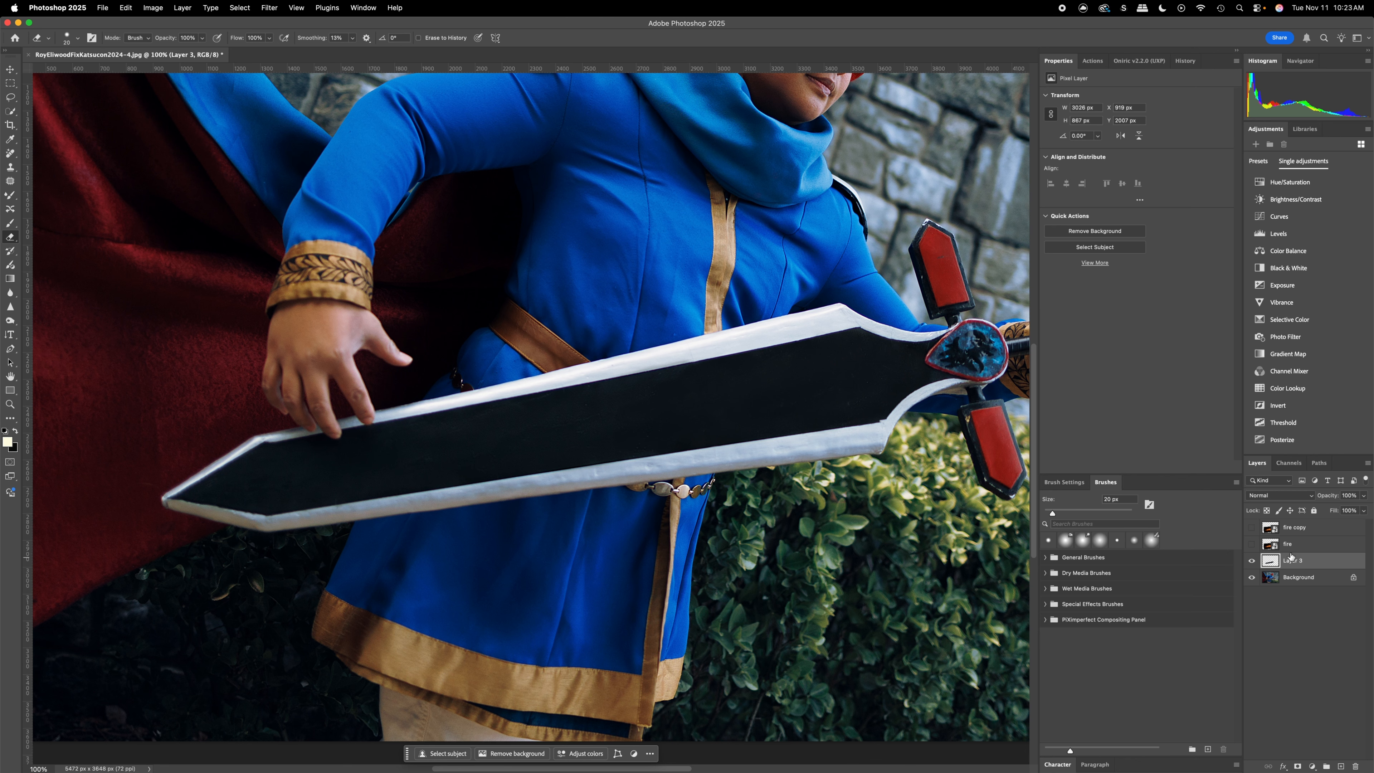
Show both fire layers again and add an Outer Glow effect to the blade cutout on Layer 3
{"action": "left_click", "coordinate": [1252, 528]}
{"action": "left_click", "coordinate": [1252, 544]}
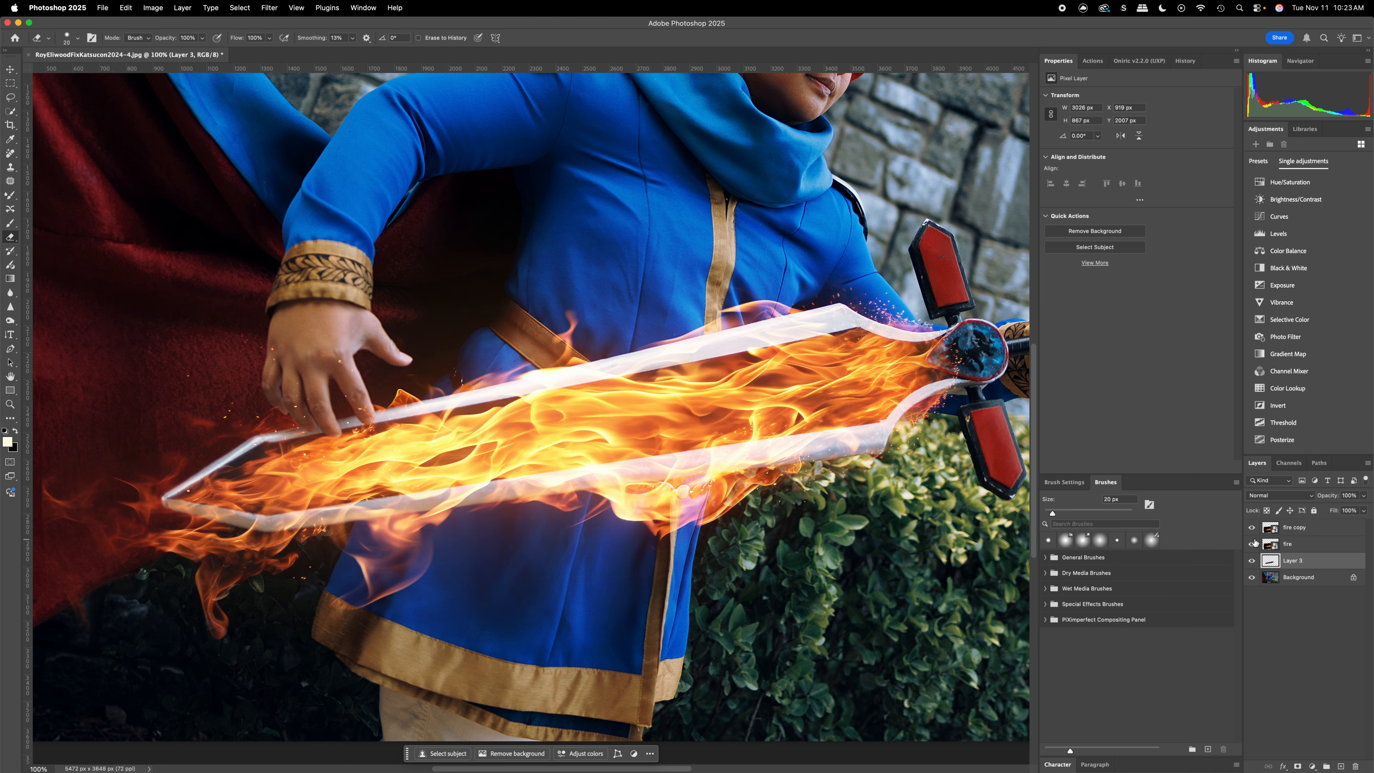
{"action": "right_click", "coordinate": [1306, 561]}
{"action": "left_click", "coordinate": [1206, 489]}
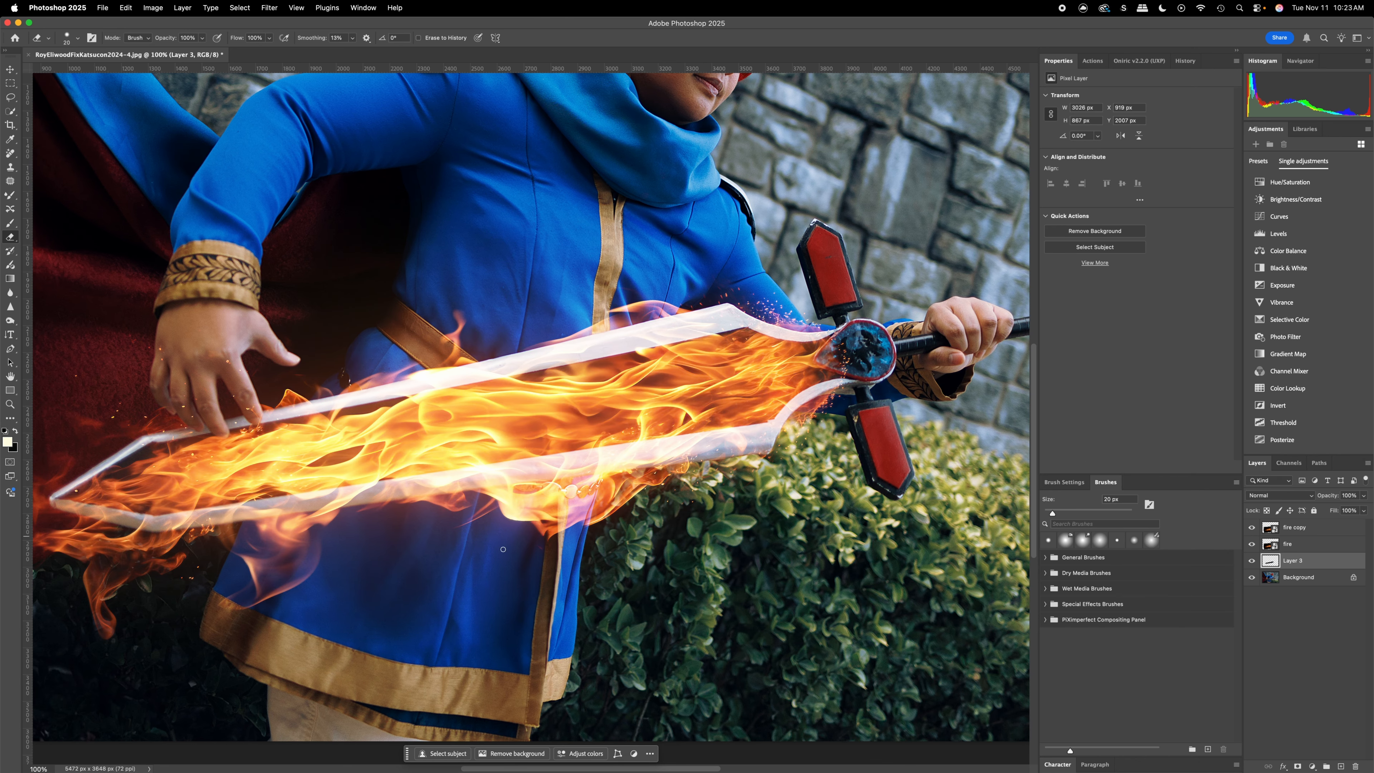
{"action": "left_click_drag", "start_coordinate": [1093, 168], "coordinate": [577, 231]}
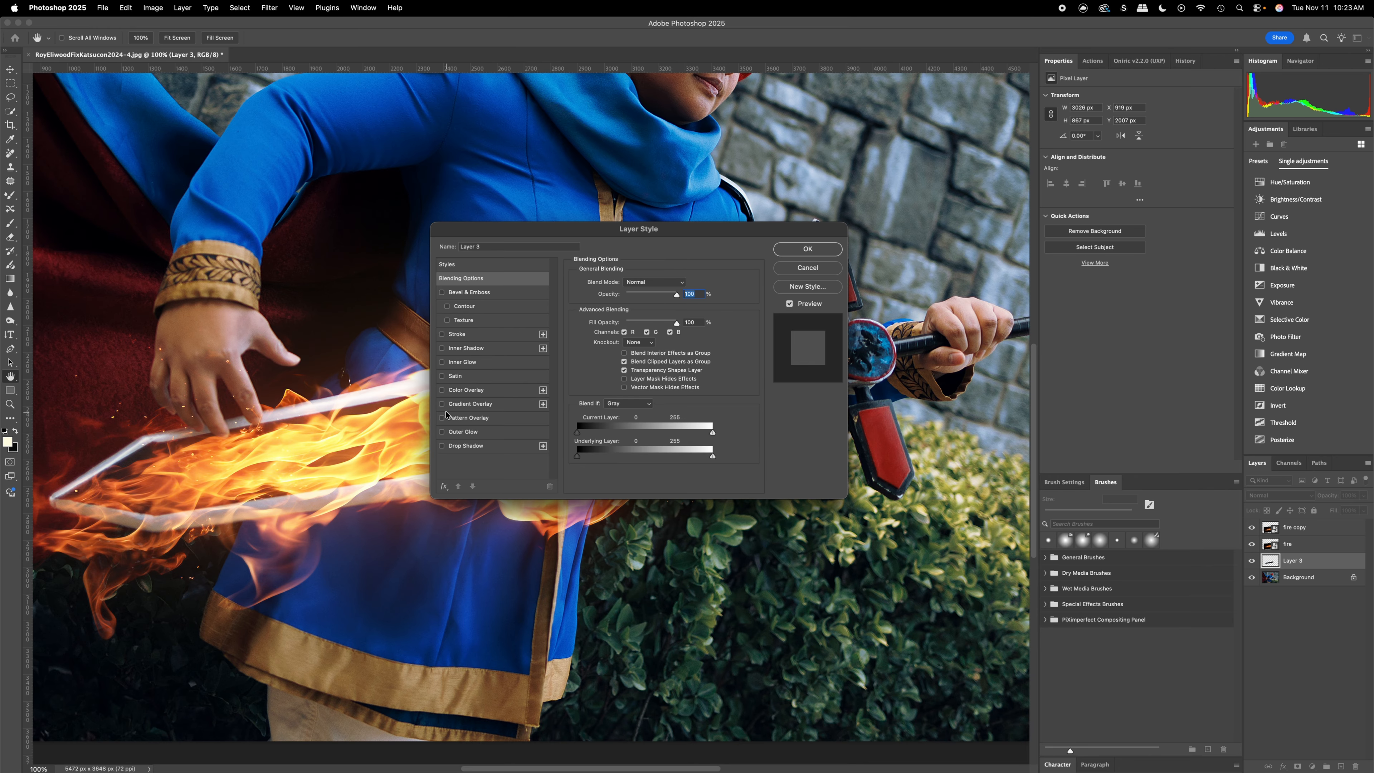
{"action": "left_click", "coordinate": [442, 432]}
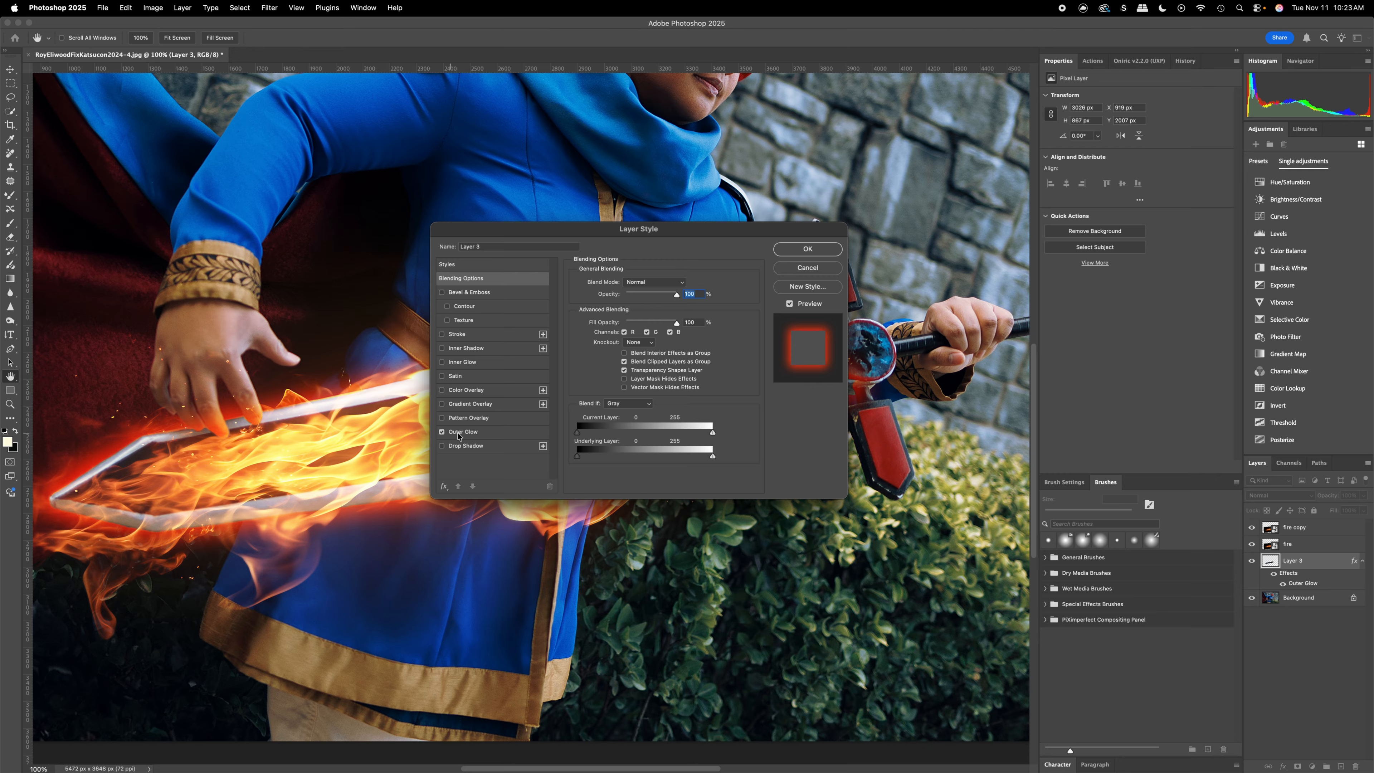
{"action": "left_click_drag", "start_coordinate": [626, 240], "coordinate": [795, 340]}
Compare Normal blending for the blade's Outer Glow, then set its blend mode to Hard Light with 57% opacity
{"action": "left_click", "coordinate": [808, 391]}
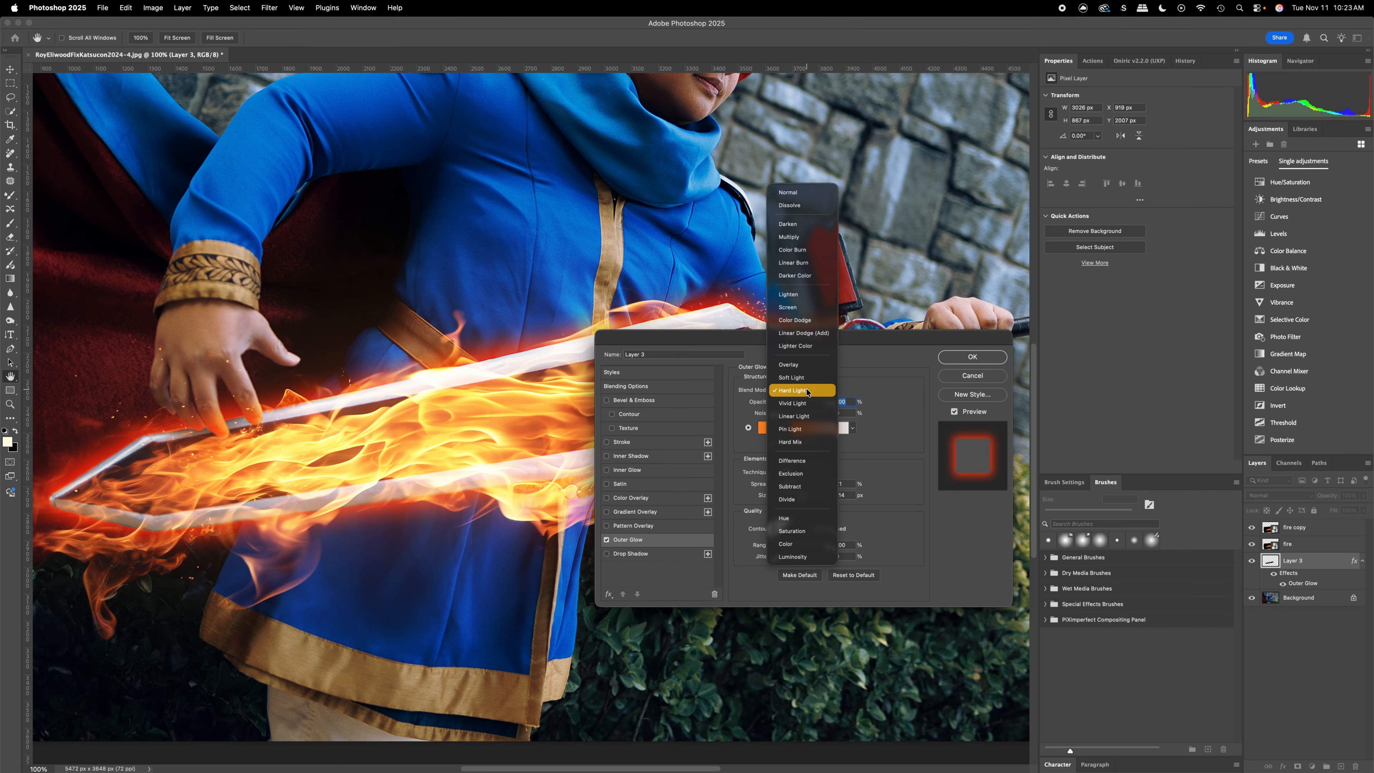
{"action": "left_click", "coordinate": [789, 192]}
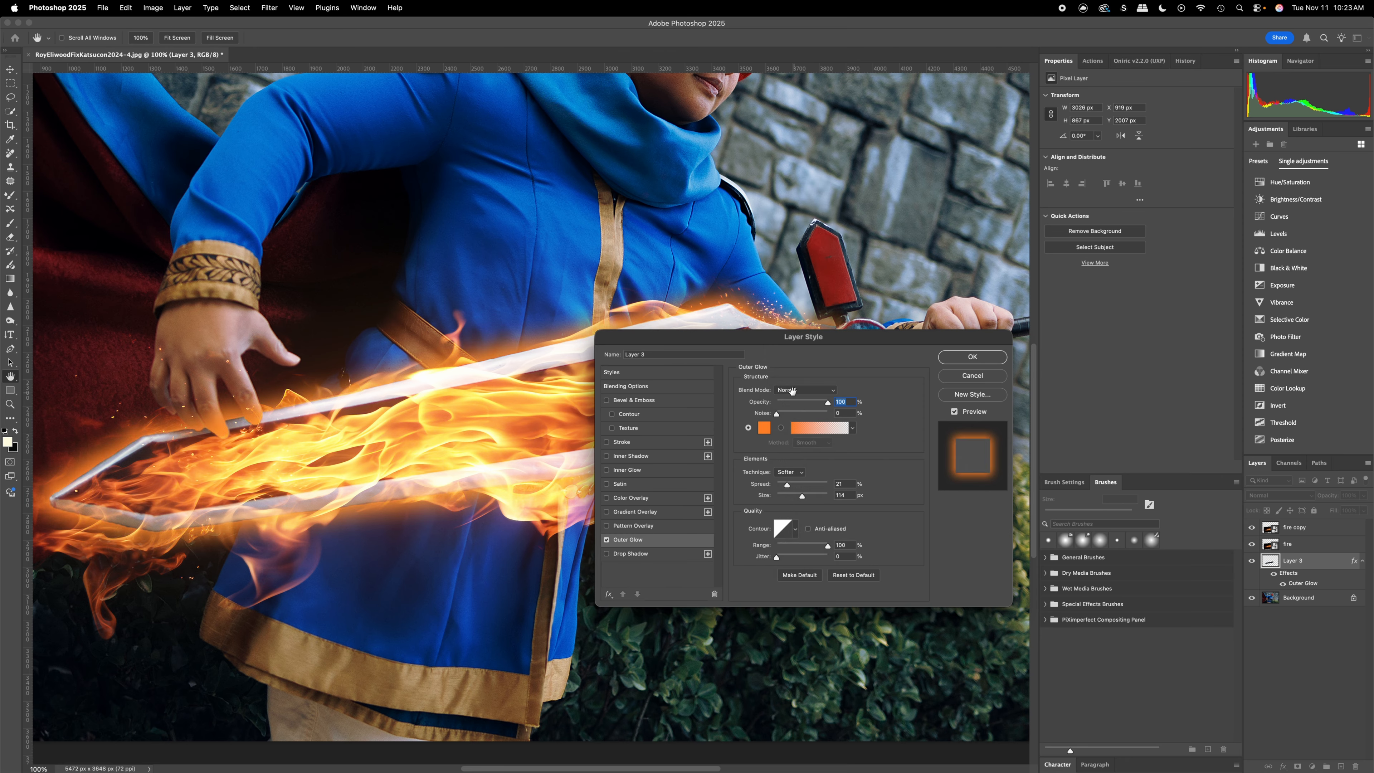
{"action": "left_click", "coordinate": [792, 394]}
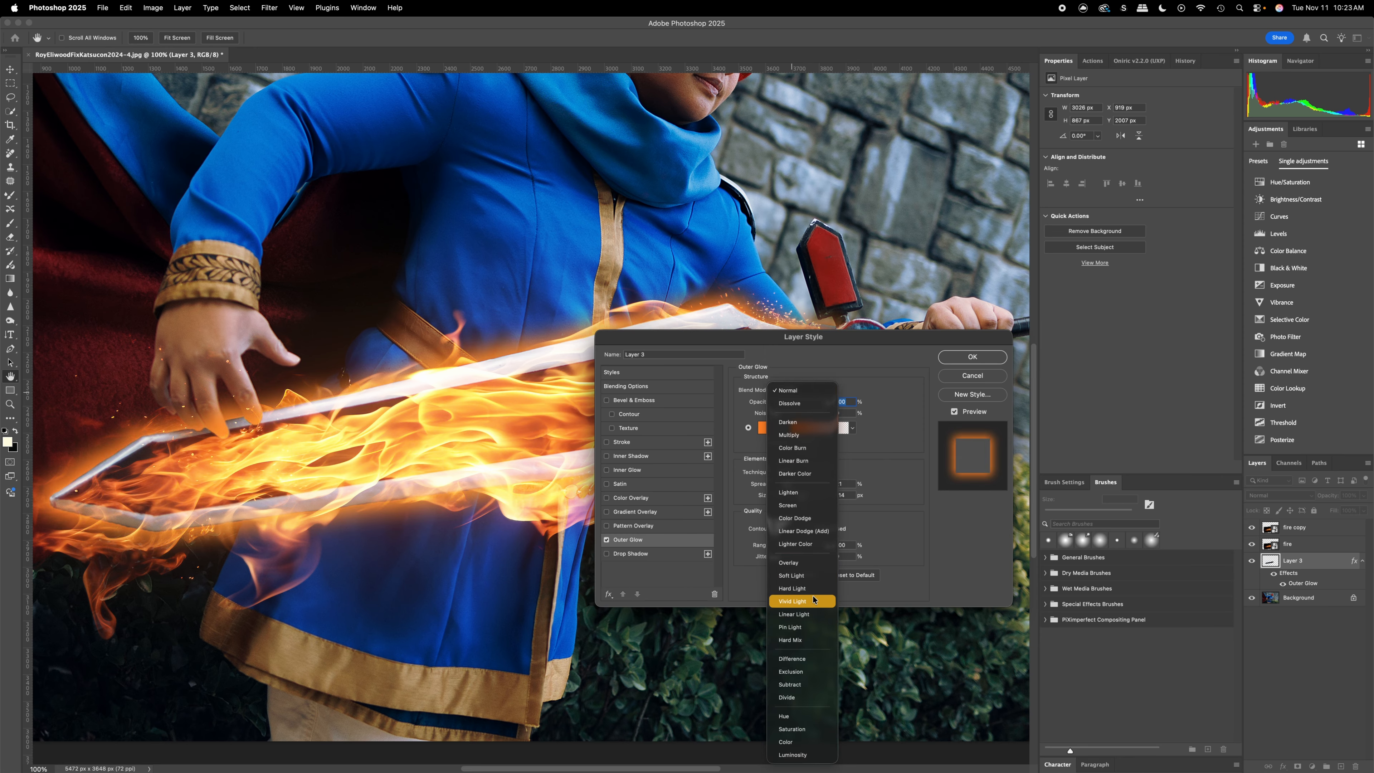
{"action": "left_click", "coordinate": [806, 588]}
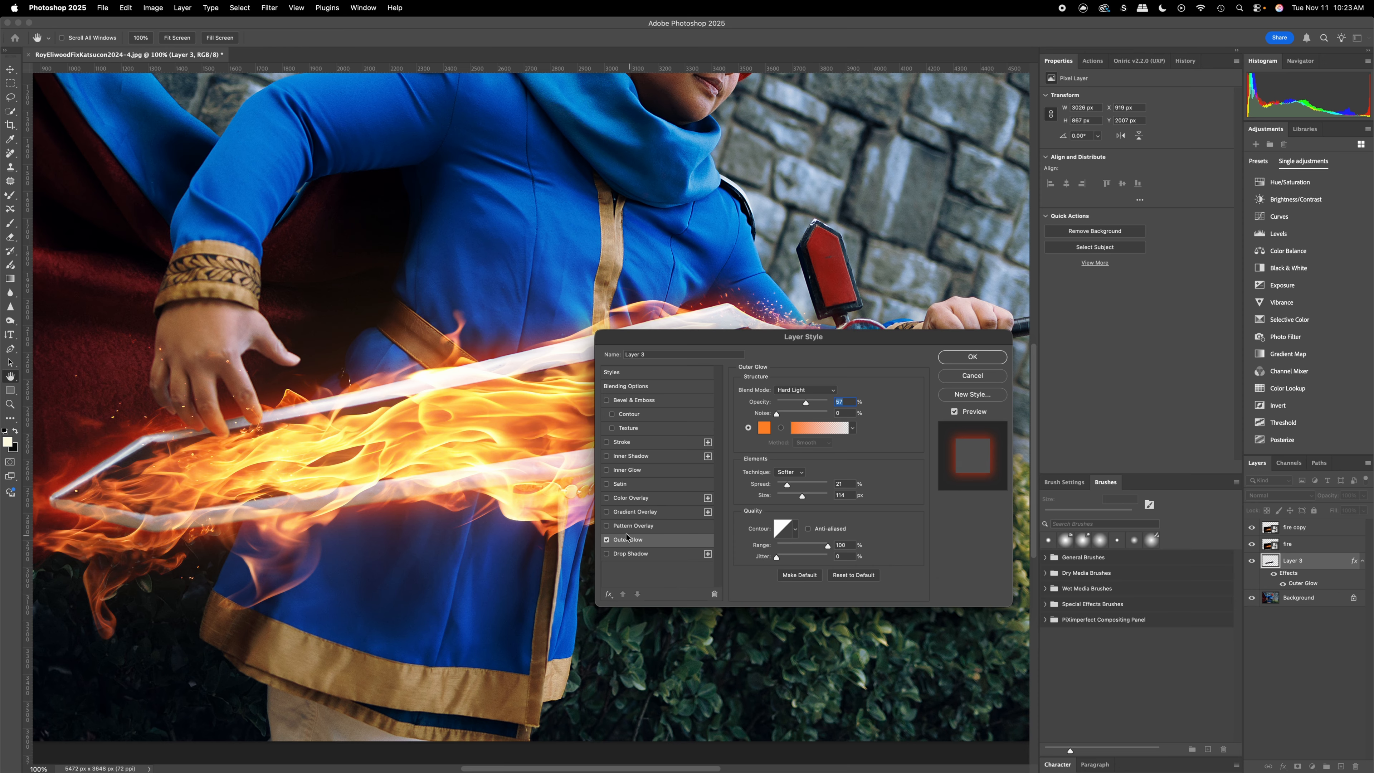
Add an Inner Glow to Layer 3, comparing Soft Light and Vivid Light before choosing Hard Light at about 48% opacity, and apply the layer style
{"action": "left_click", "coordinate": [635, 471]}
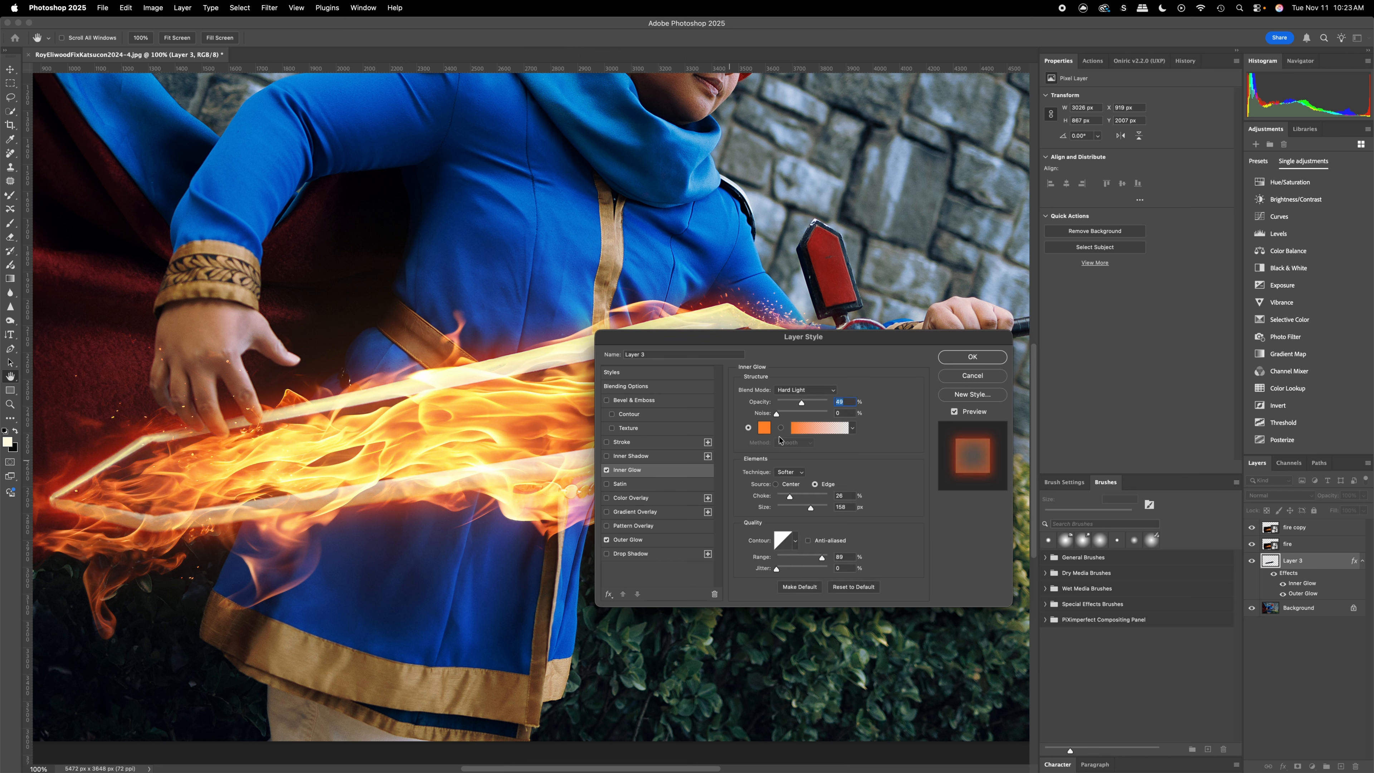
{"action": "left_click", "coordinate": [806, 390]}
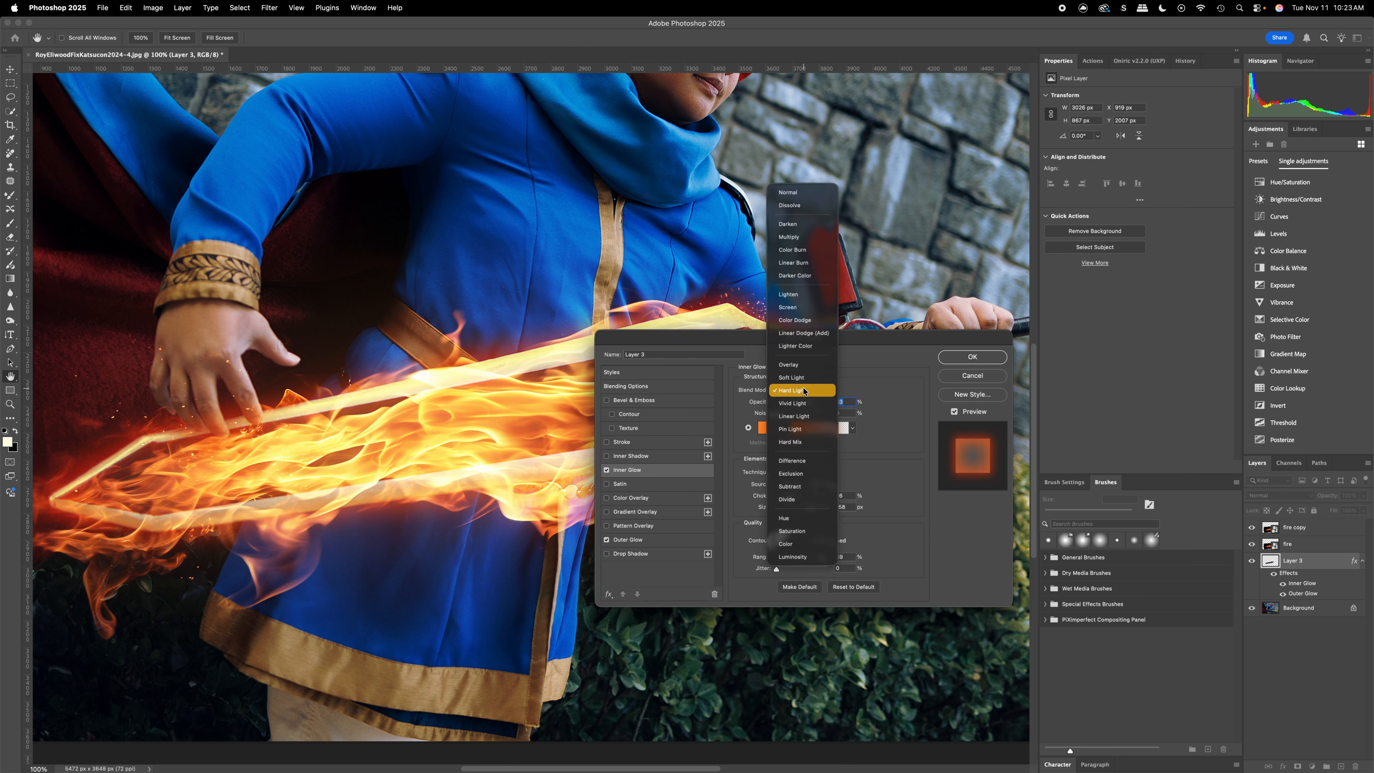
{"action": "left_click", "coordinate": [801, 380]}
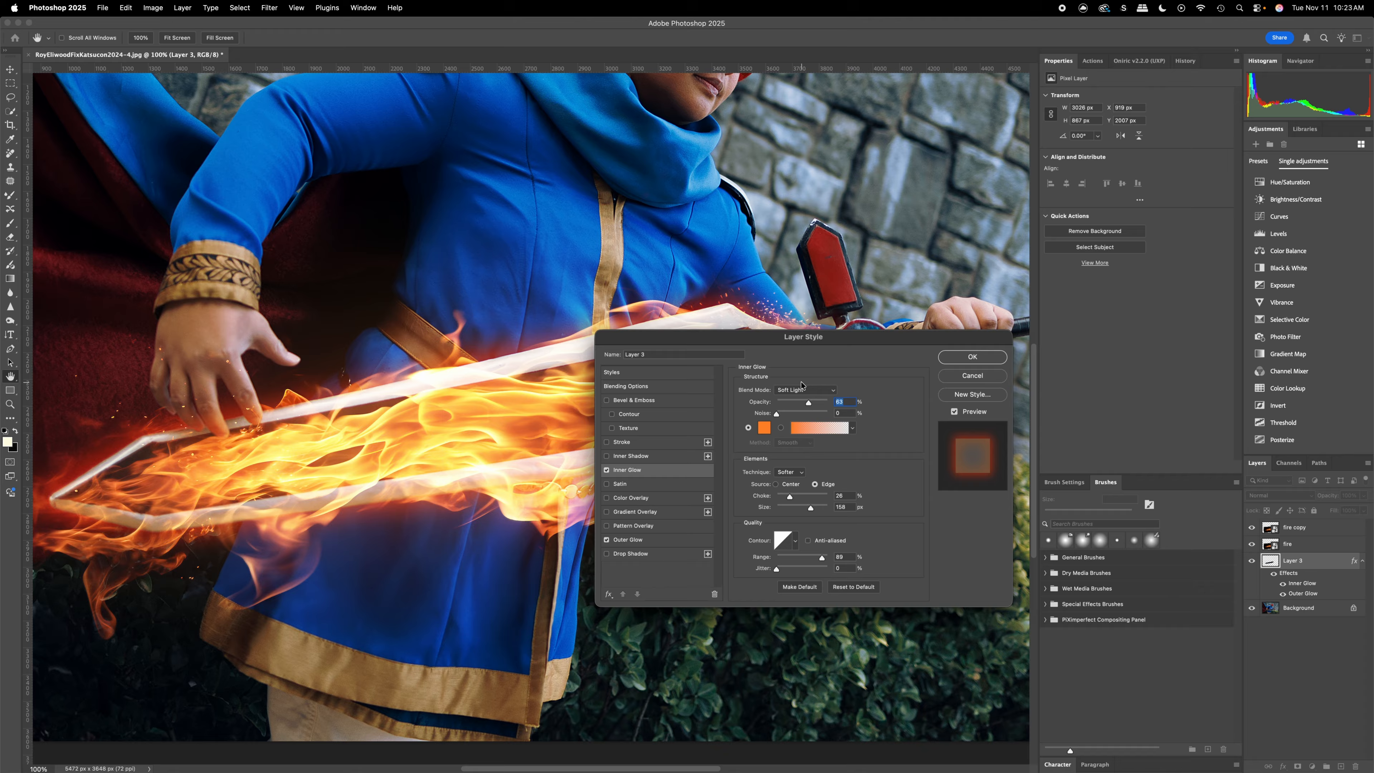
{"action": "left_click", "coordinate": [802, 386]}
{"action": "left_click", "coordinate": [795, 401]}
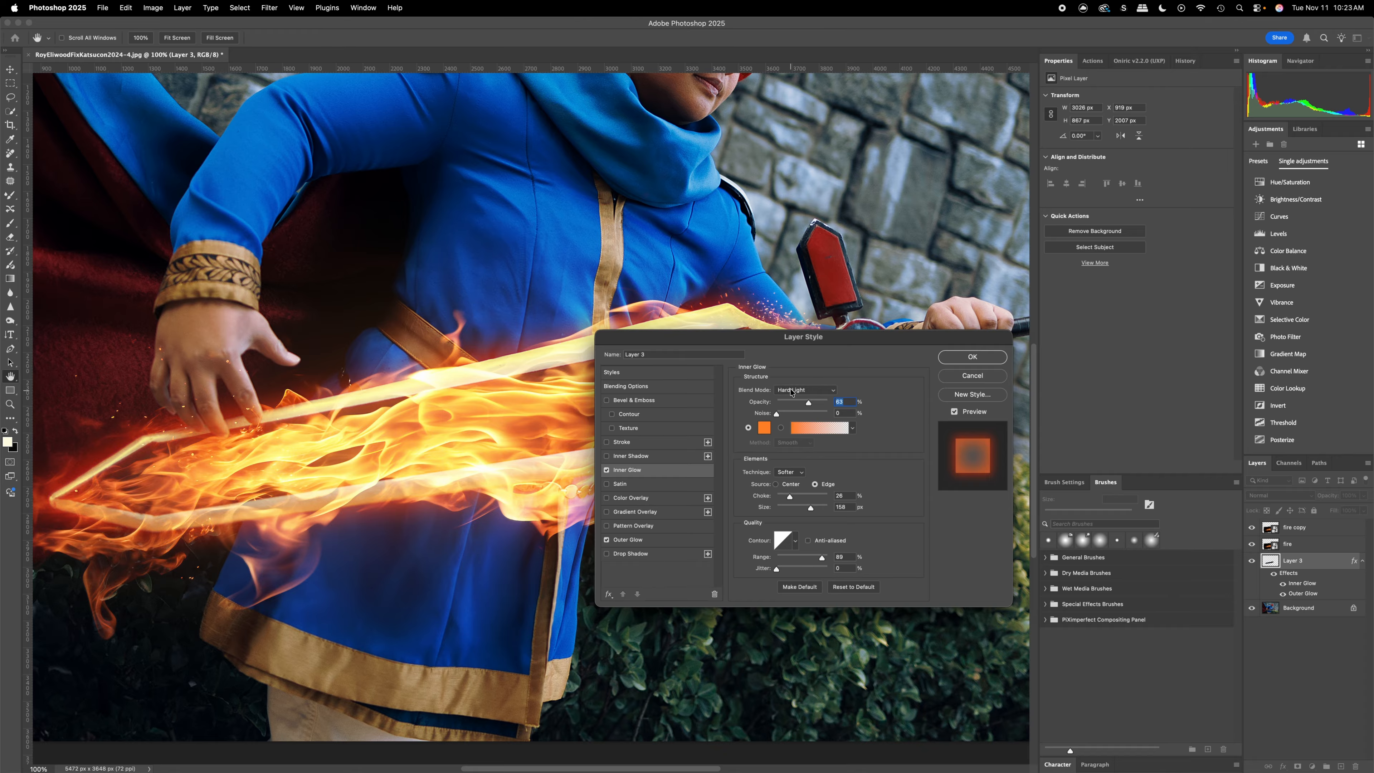
{"action": "left_click", "coordinate": [791, 390]}
{"action": "left_click", "coordinate": [798, 400]}
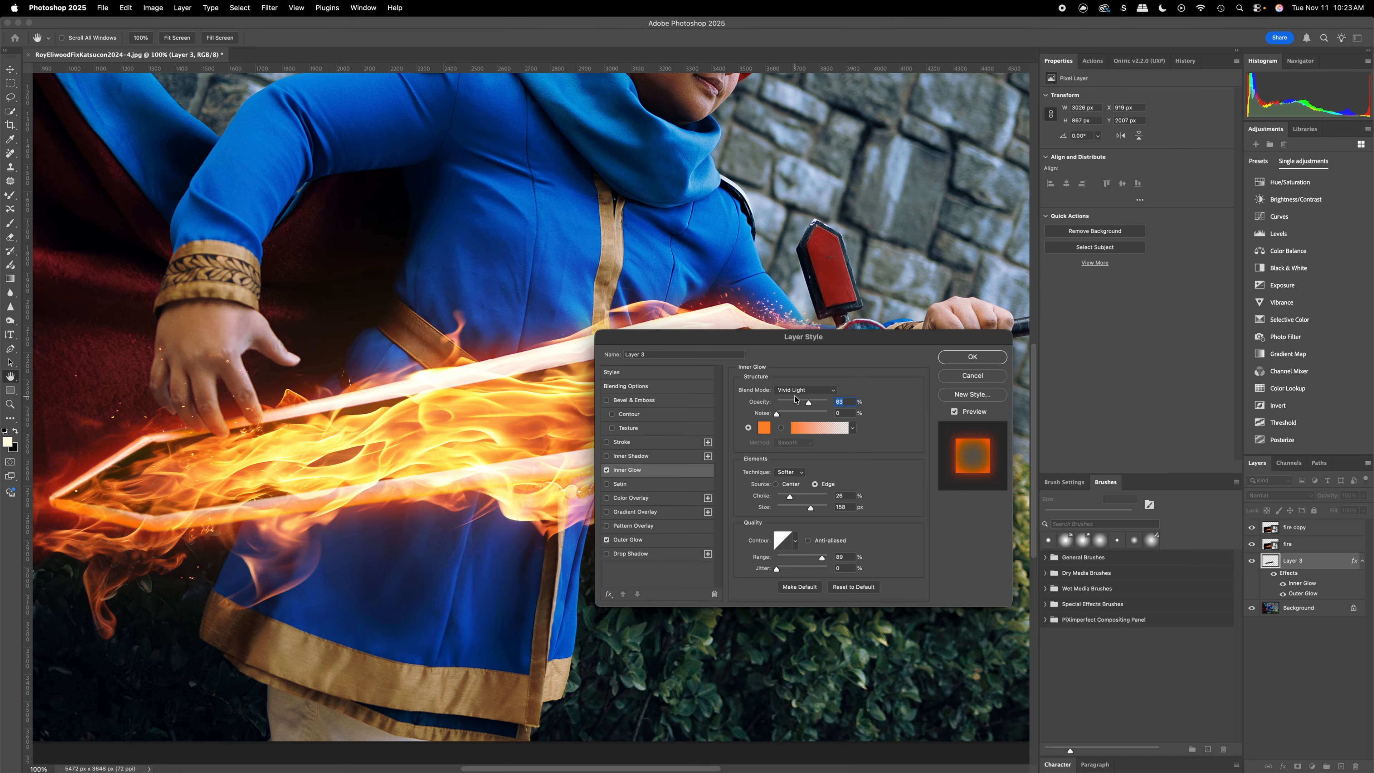
{"action": "left_click", "coordinate": [793, 392]}
{"action": "left_click", "coordinate": [799, 378]}
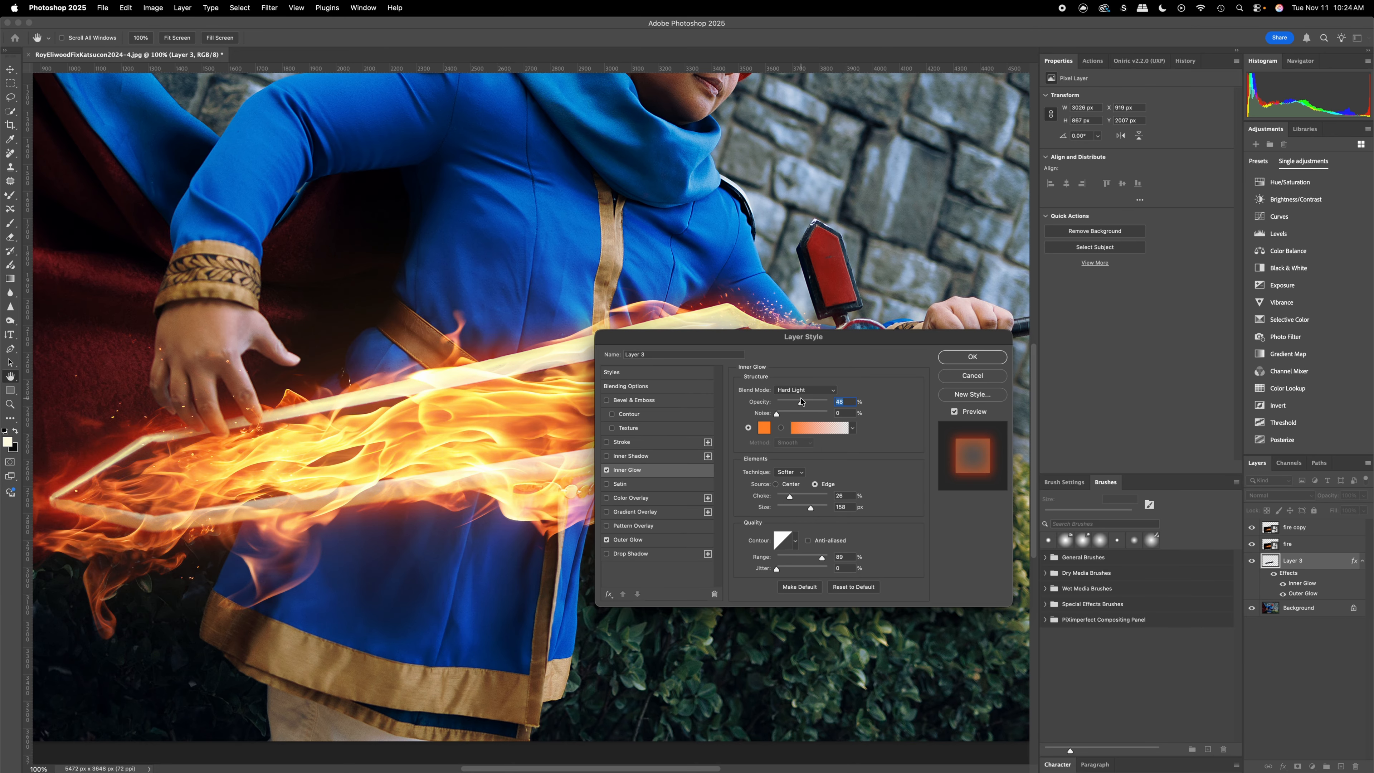
{"action": "mouse_move", "coordinate": [799, 337]}
{"action": "left_mouse_down"}
{"action": "mouse_move", "coordinate": [988, 394]}
{"action": "mouse_move", "coordinate": [905, 584]}
{"action": "mouse_move", "coordinate": [900, 412]}
{"action": "mouse_move", "coordinate": [673, 358]}
{"action": "left_mouse_up"}
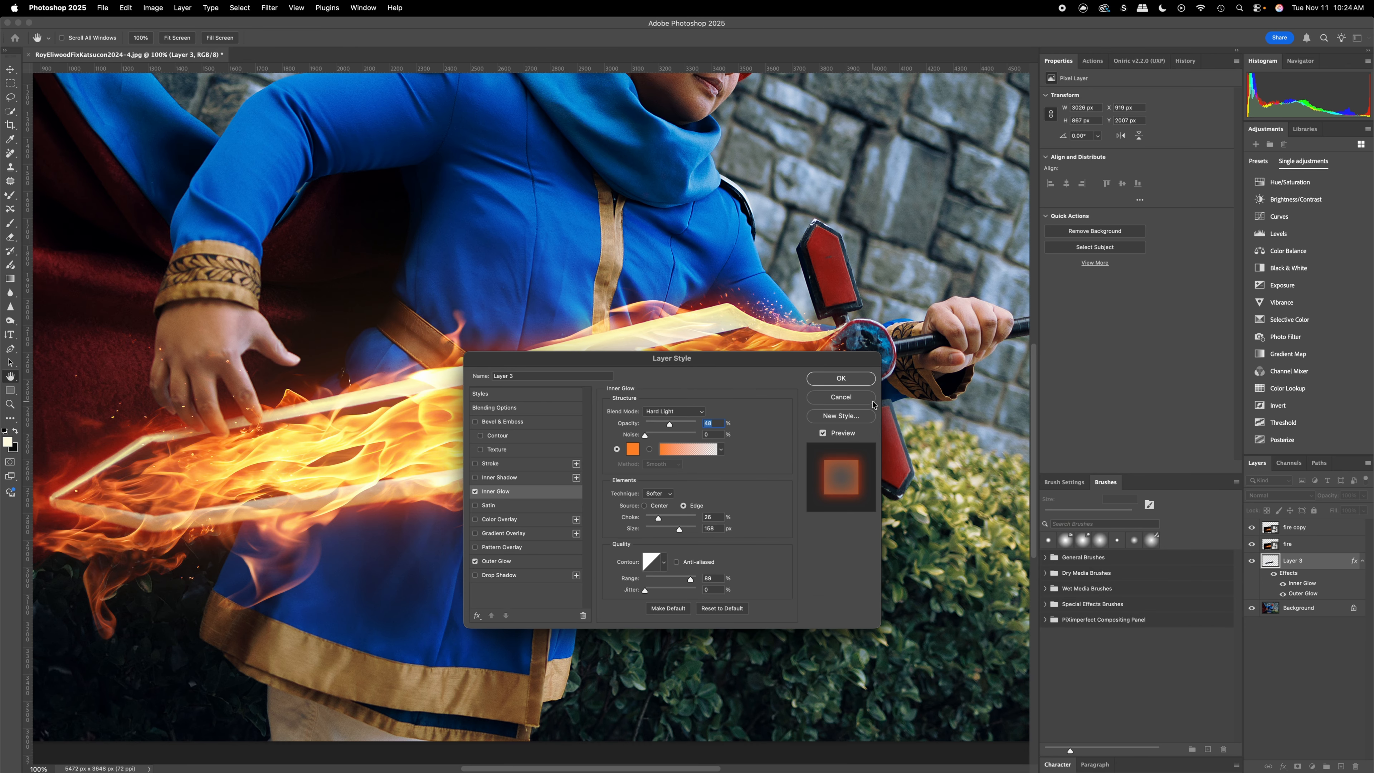
{"action": "left_click", "coordinate": [840, 378]}
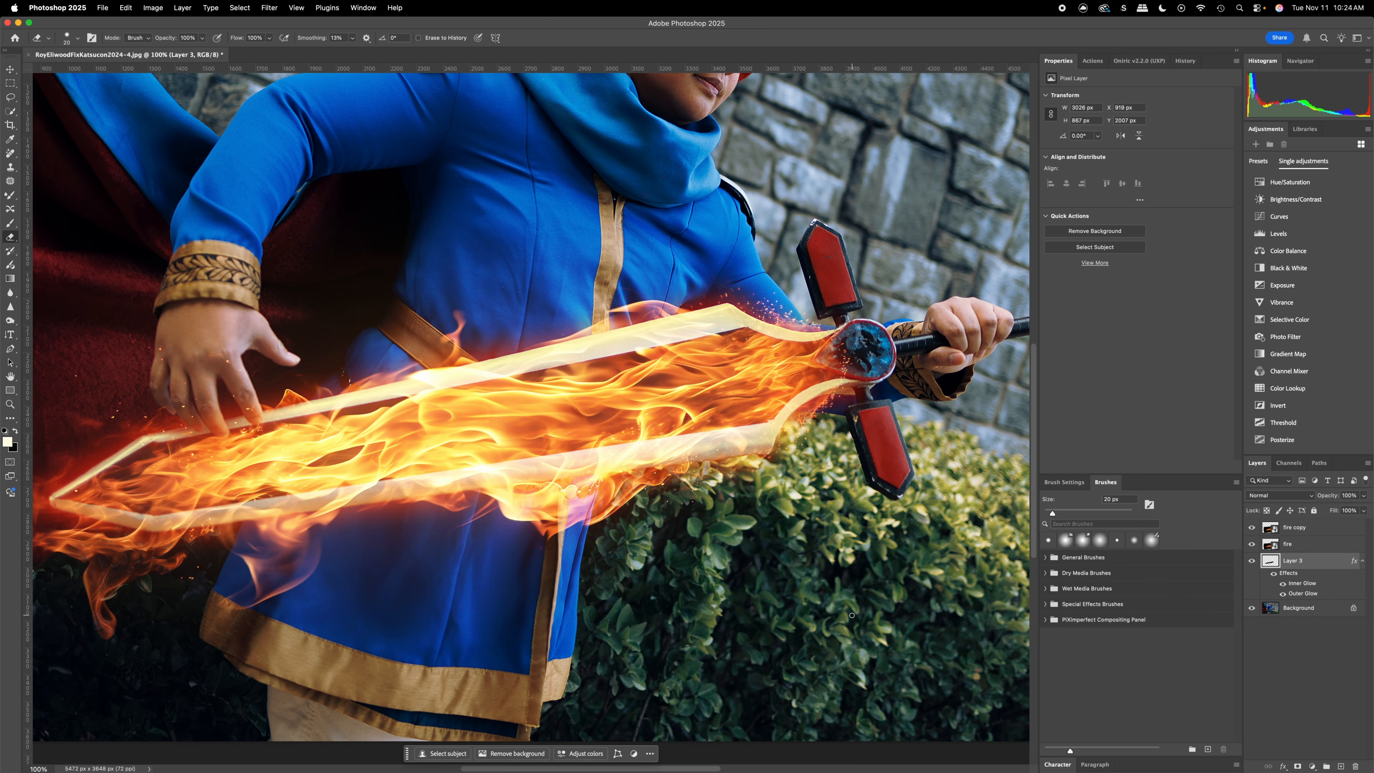
Examine the glowing blade and flames both at full-image view and close up along the tip, edges and hilt
{"action": "key", "text": "super+minus"}
{"action": "key", "text": "super+minus"}
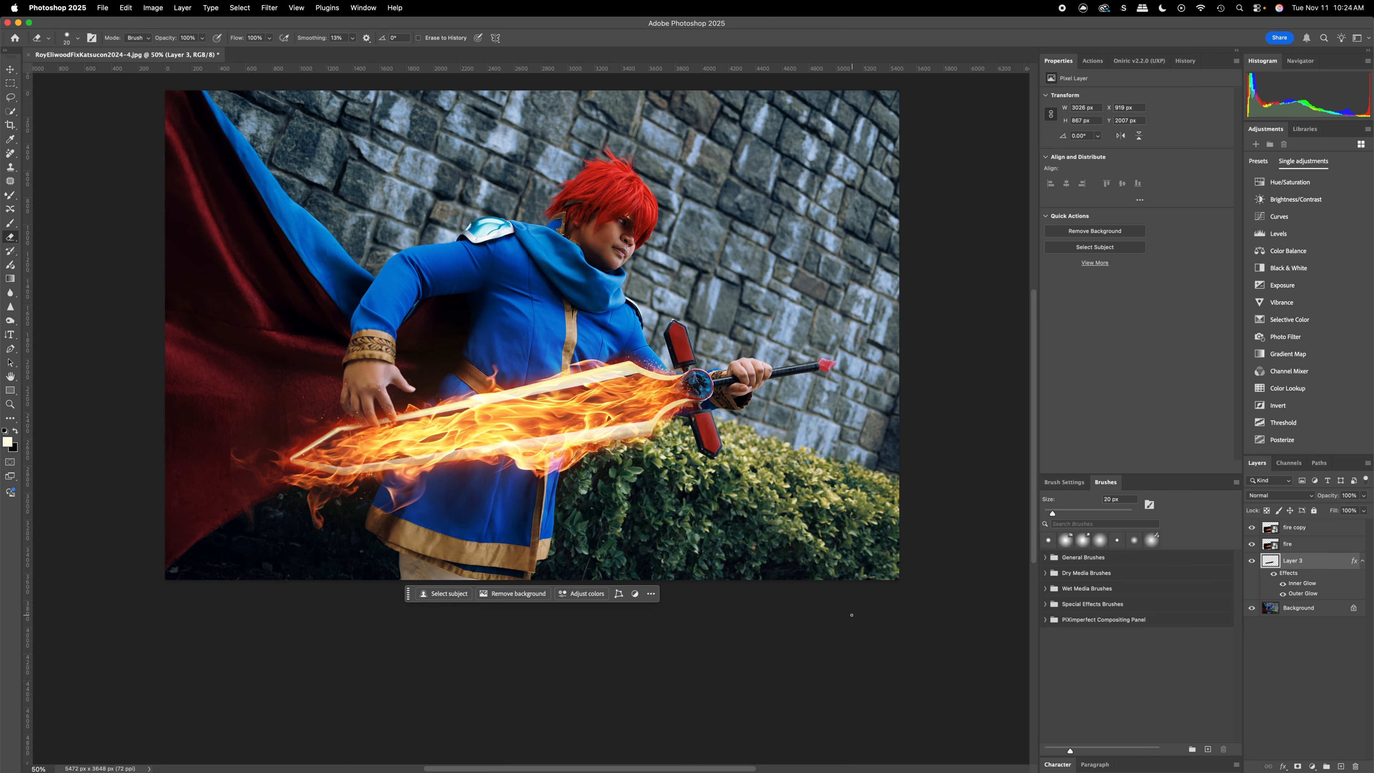
{"action": "key", "text": "super+equal"}
{"action": "key", "text": "super+equal"}
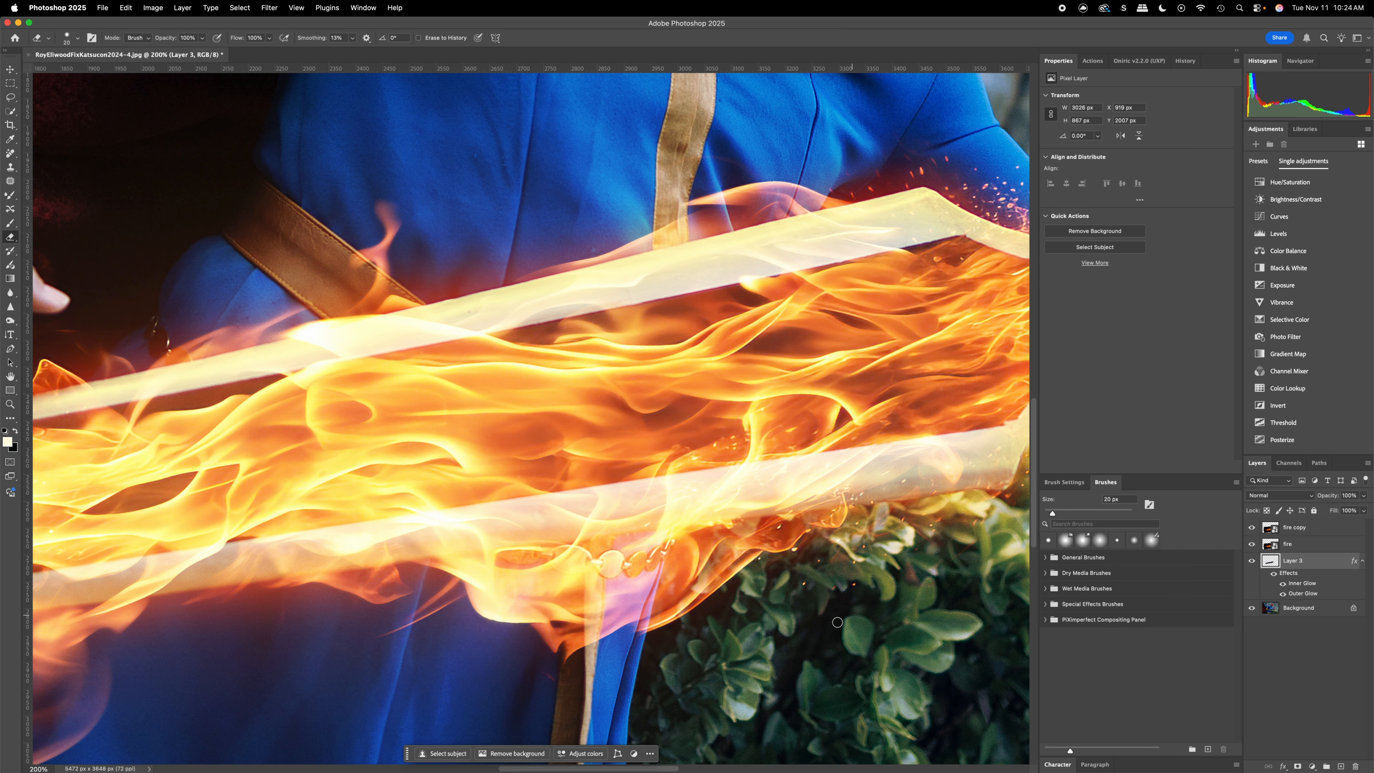
{"action": "left_click_drag", "start_coordinate": [646, 767], "coordinate": [548, 767]}
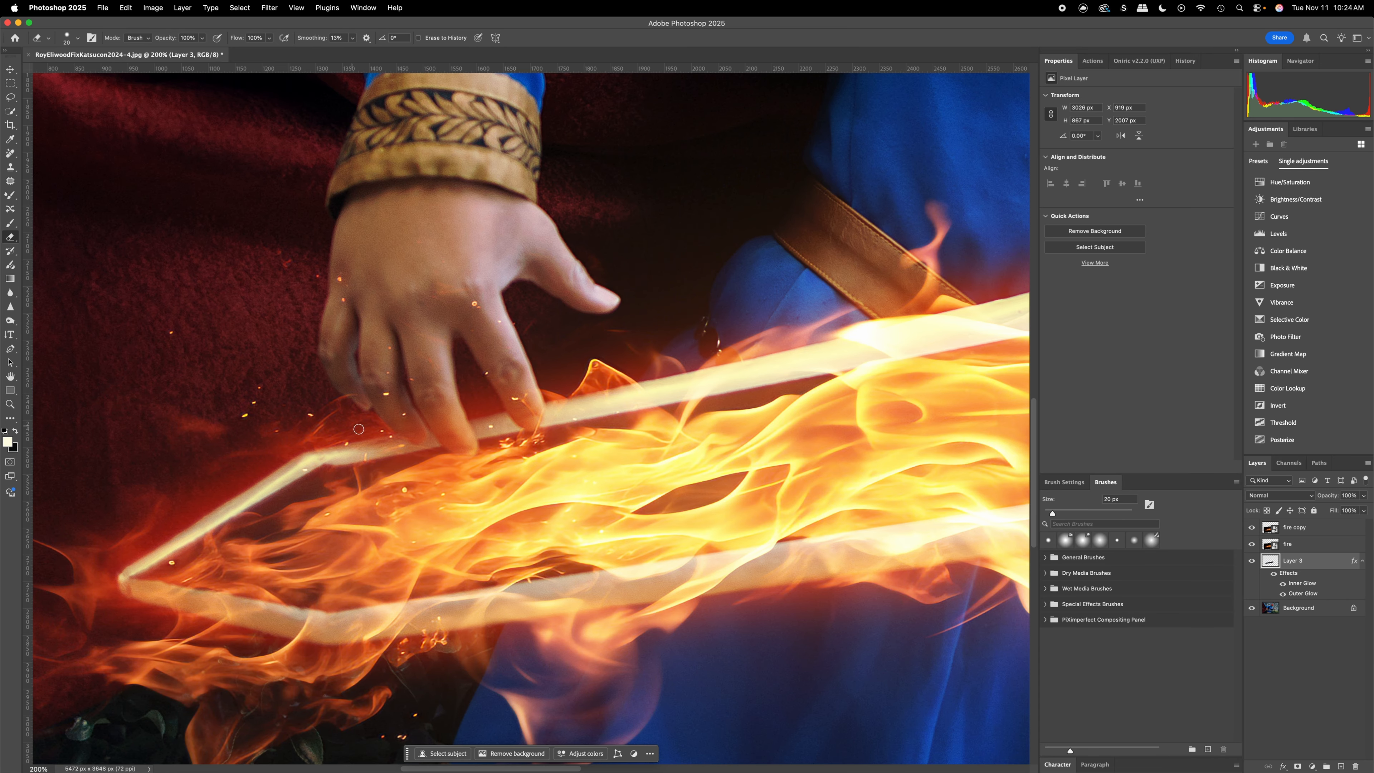
{"action": "key", "text": "super+minus"}
{"action": "key", "text": "super+minus"}
{"action": "key", "text": "super+minus"}
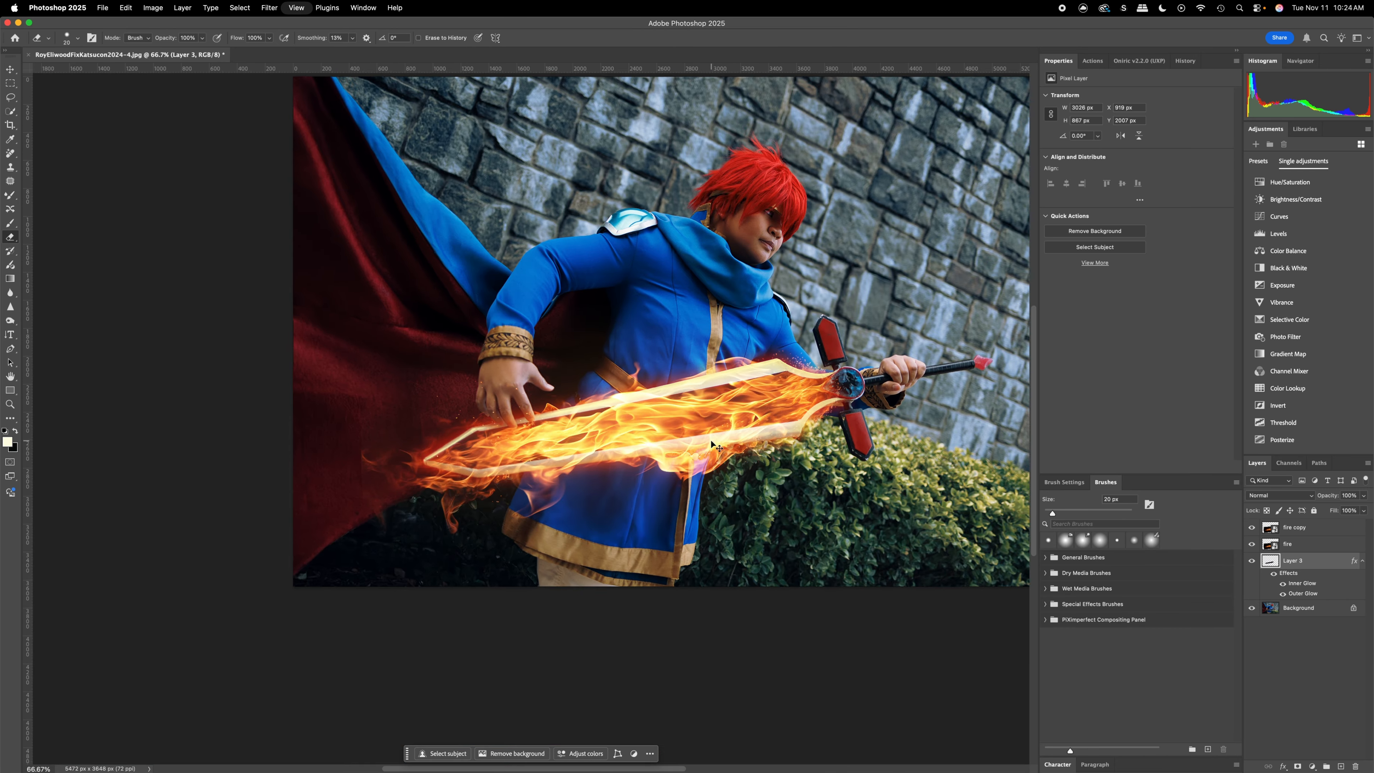
{"action": "key", "text": "super+equal"}
{"action": "key", "text": "super+equal"}
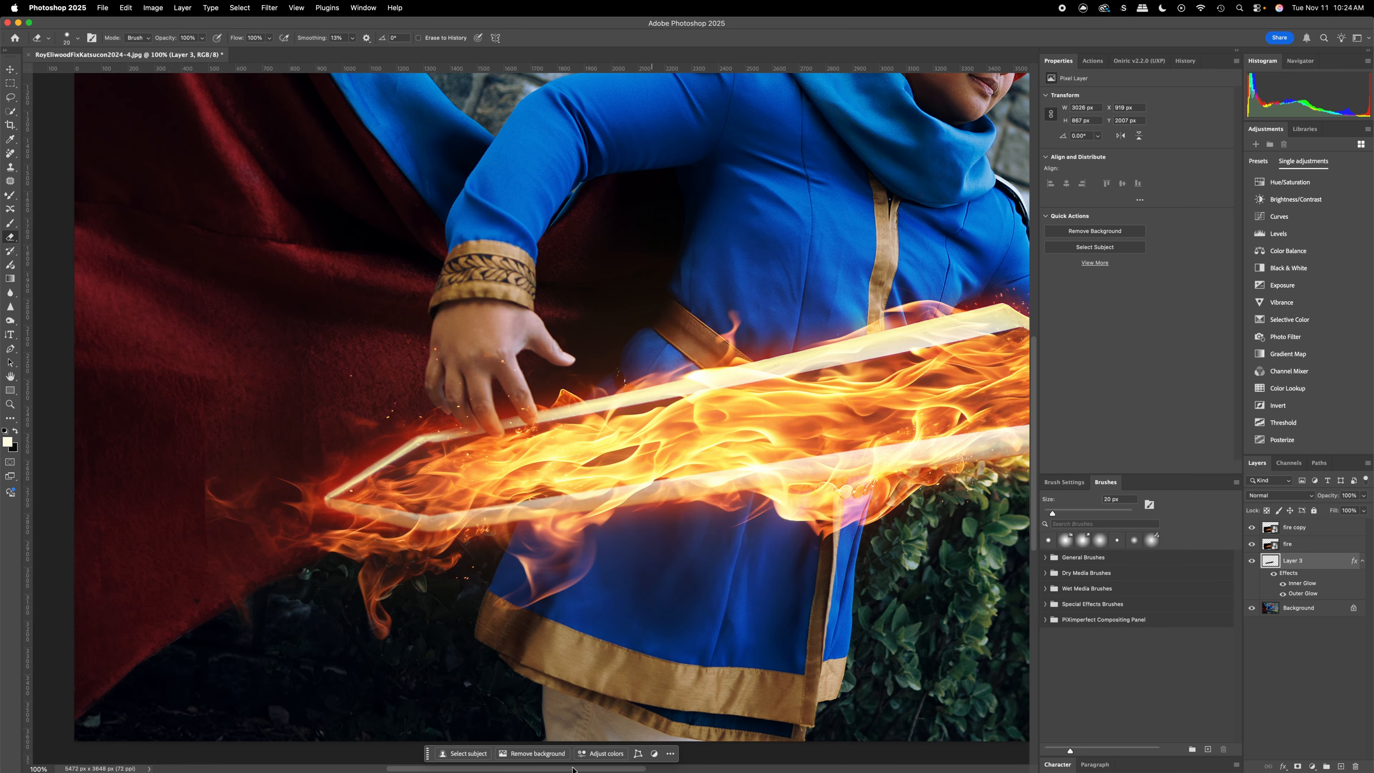
{"action": "left_click_drag", "start_coordinate": [573, 769], "coordinate": [655, 768]}
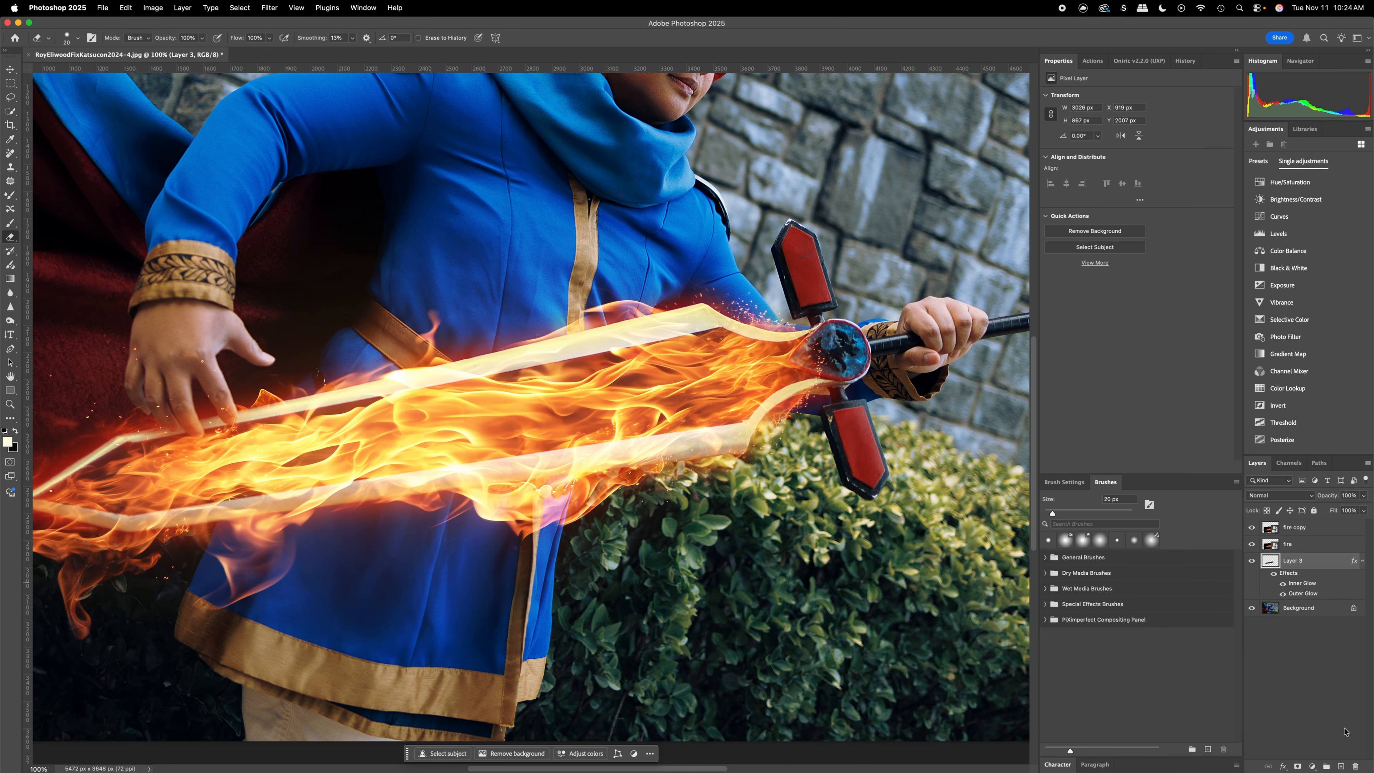
Add a new empty layer at the top of the stack and check the fire copy's contribution by toggling its visibility
{"action": "left_click", "coordinate": [1341, 768]}
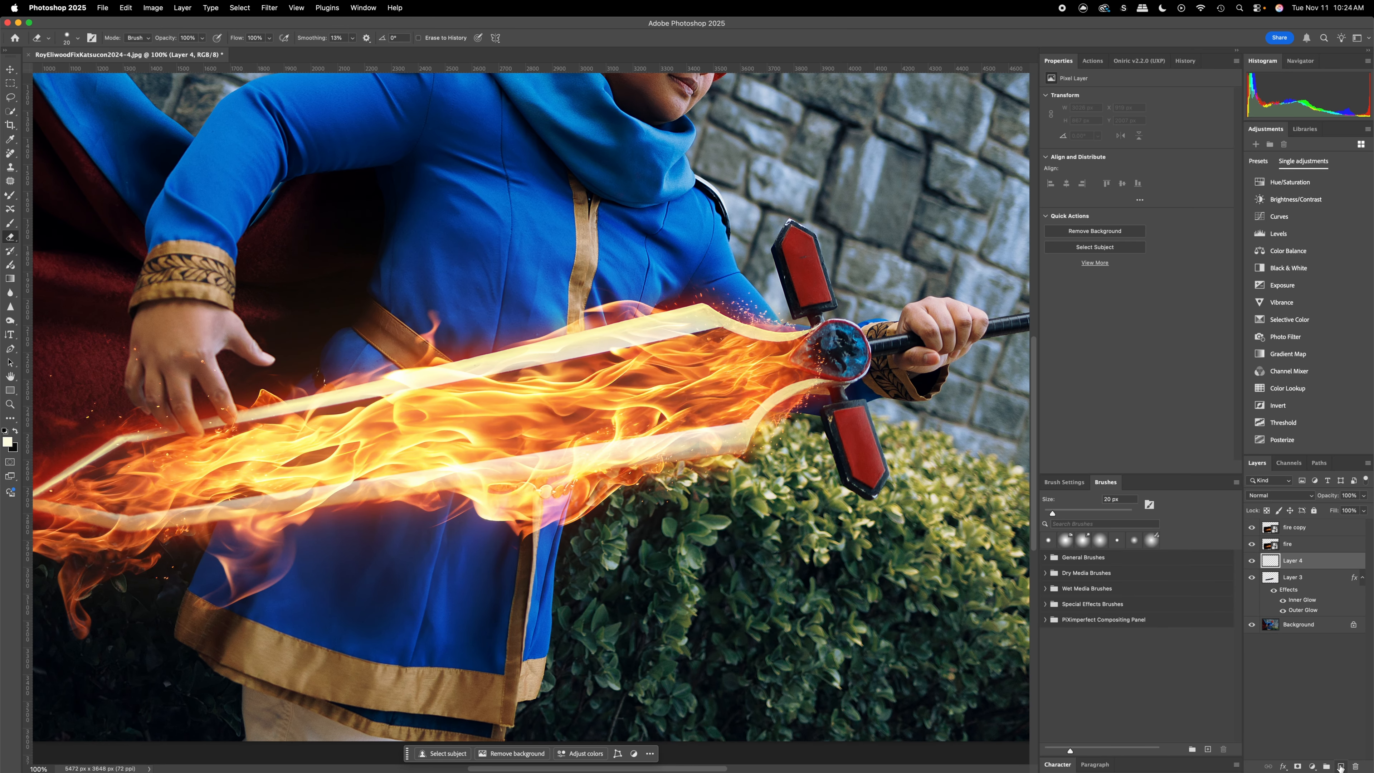
{"action": "left_click_drag", "start_coordinate": [1304, 561], "coordinate": [1301, 524]}
{"action": "left_click", "coordinate": [1301, 544]}
{"action": "left_click", "coordinate": [1278, 558]}
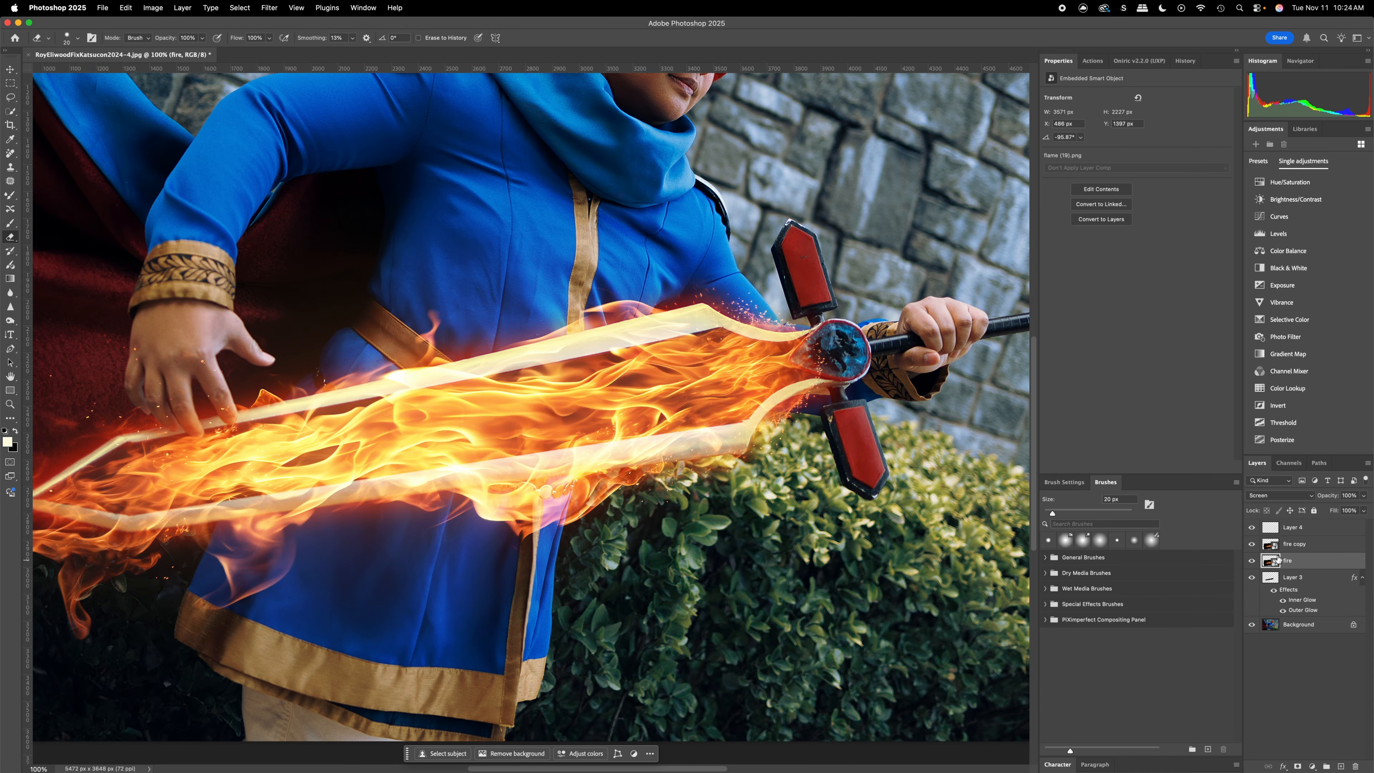
{"action": "left_click", "coordinate": [1252, 544]}
{"action": "left_click", "coordinate": [1252, 544]}
Name the upper fire copy layer FIRE TOP and soften it with a slight Gaussian Blur
{"action": "left_click", "coordinate": [269, 8]}
{"action": "mouse_move", "coordinate": [330, 135]}
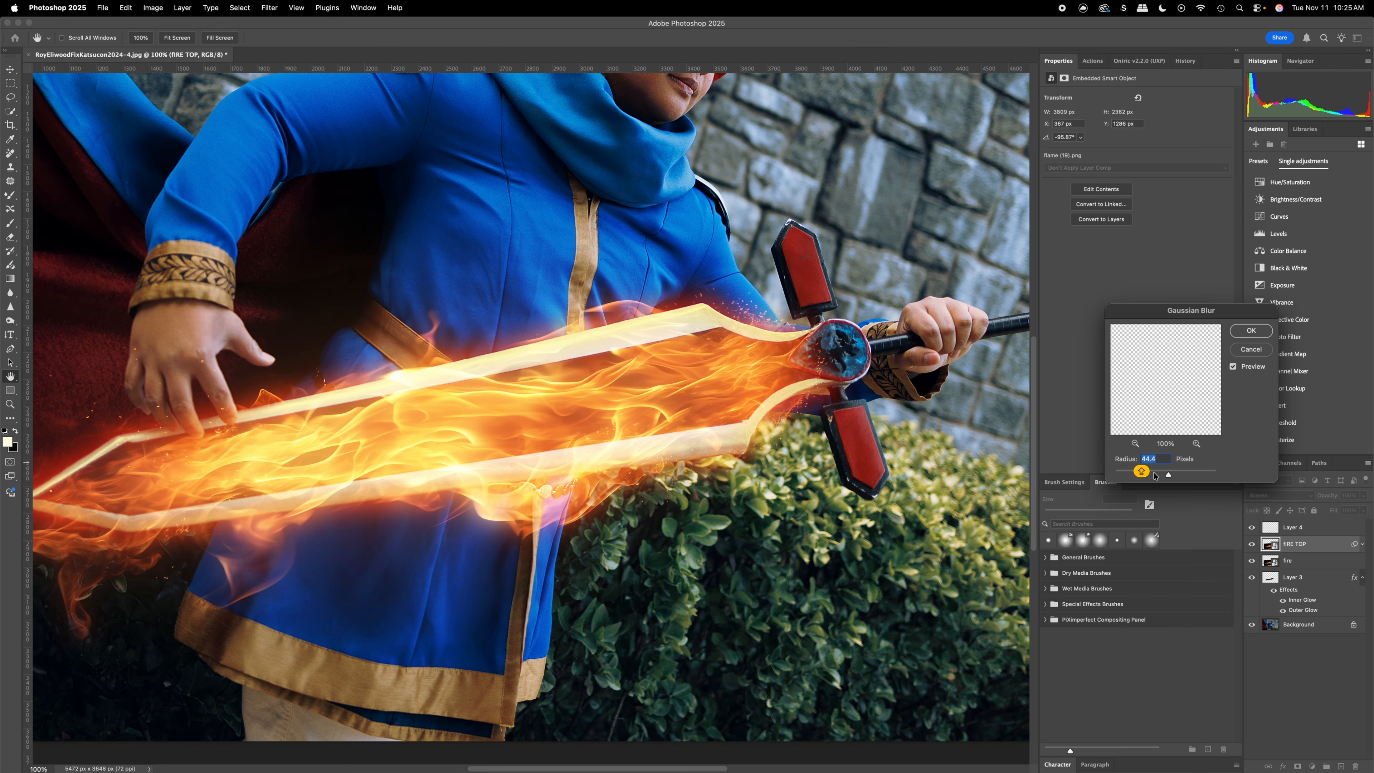
{"action": "left_click_drag", "start_coordinate": [1155, 475], "coordinate": [1162, 476]}
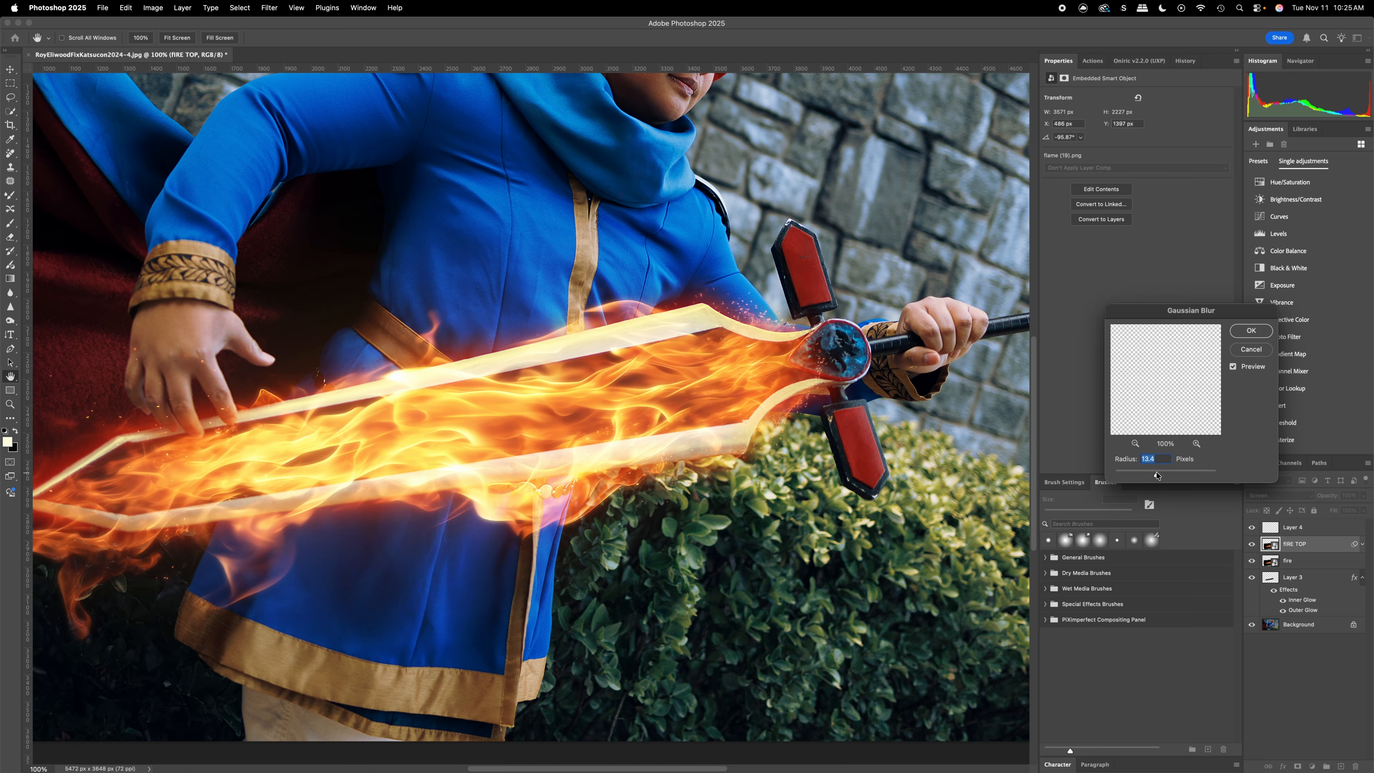
{"action": "mouse_move", "coordinate": [1149, 474]}
{"action": "left_mouse_down"}
{"action": "mouse_move", "coordinate": [1138, 475]}
{"action": "mouse_move", "coordinate": [1152, 475]}
{"action": "left_mouse_up"}
{"action": "left_click", "coordinate": [1250, 331]}
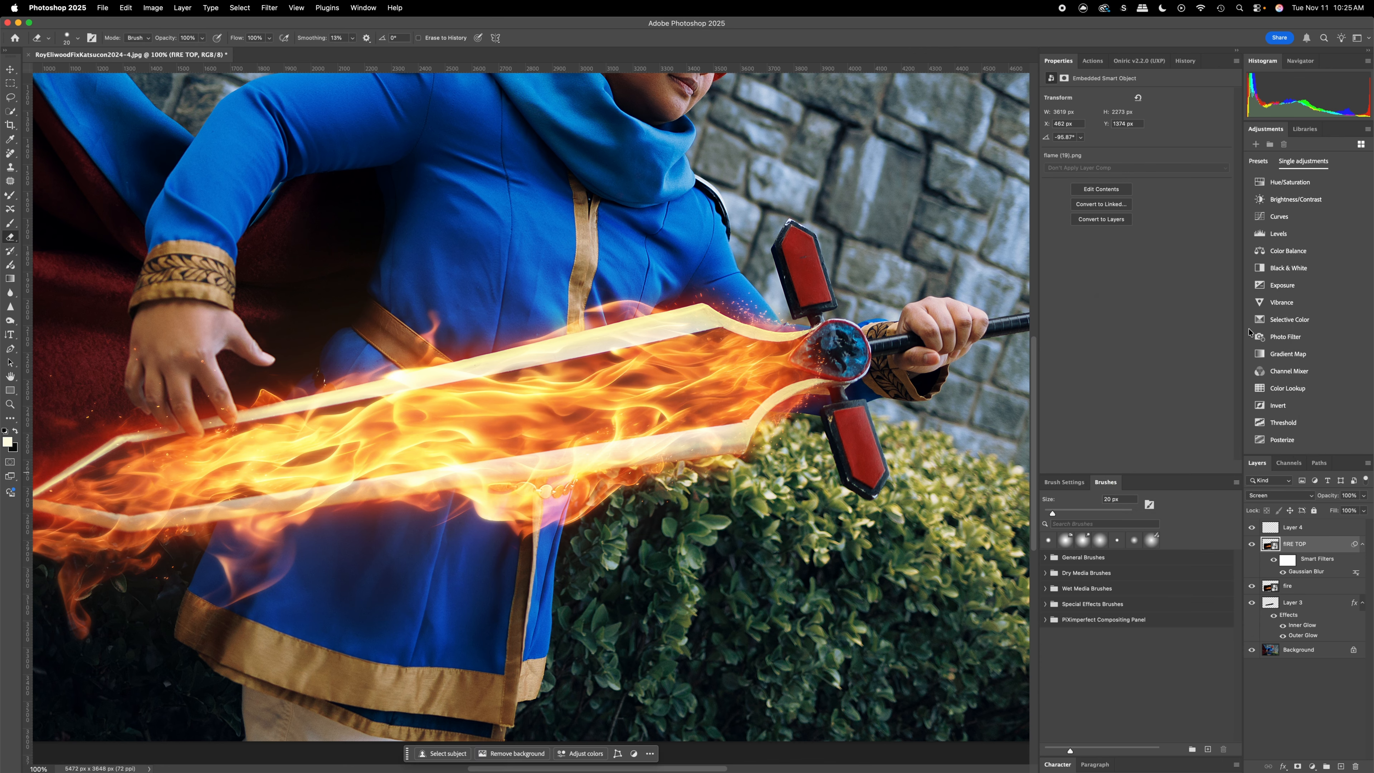
Duplicate the fire layer as "fire copy" within the same document
{"action": "right_click", "coordinate": [1304, 586]}
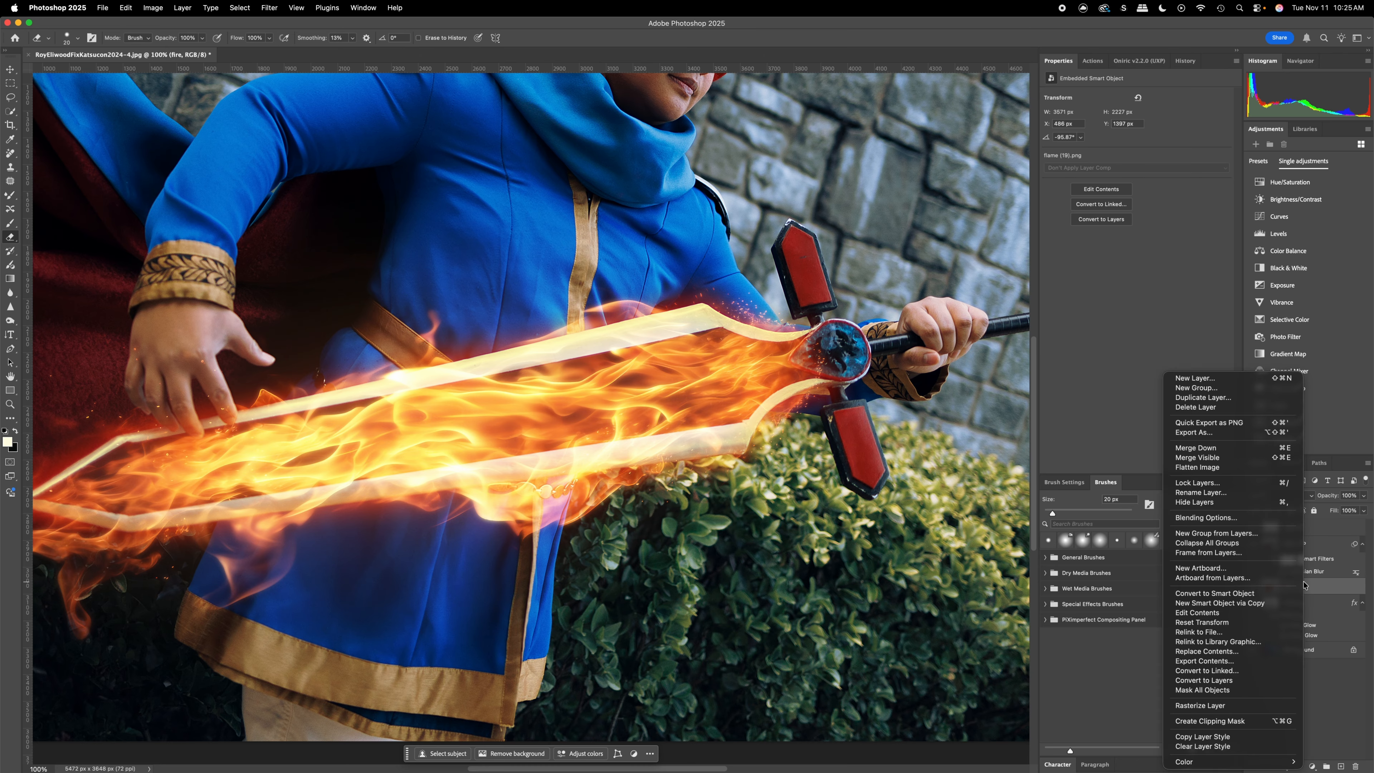
{"action": "left_click", "coordinate": [1218, 410]}
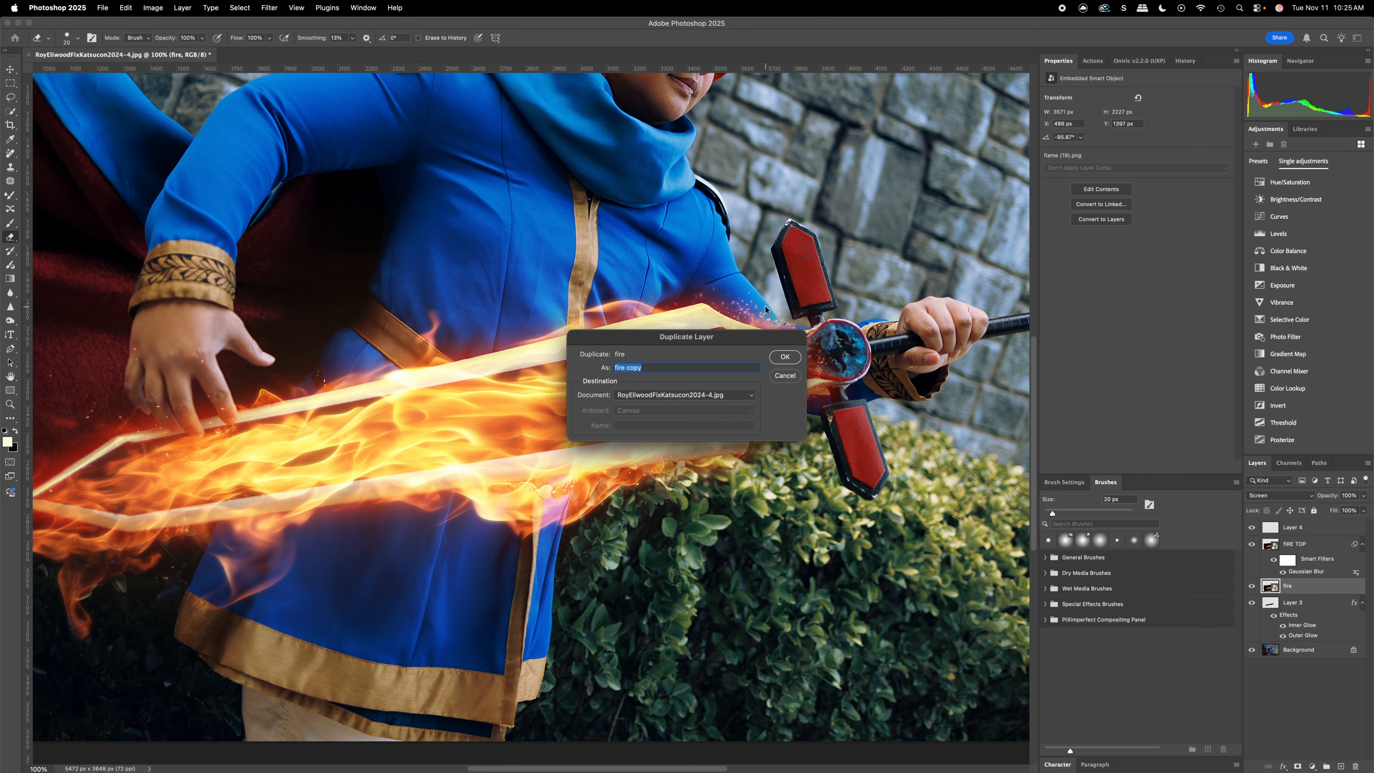
{"action": "left_click", "coordinate": [785, 357]}
{"action": "scroll", "coordinate": [789, 361], "scroll_direction": "down", "scroll_amount": 5}
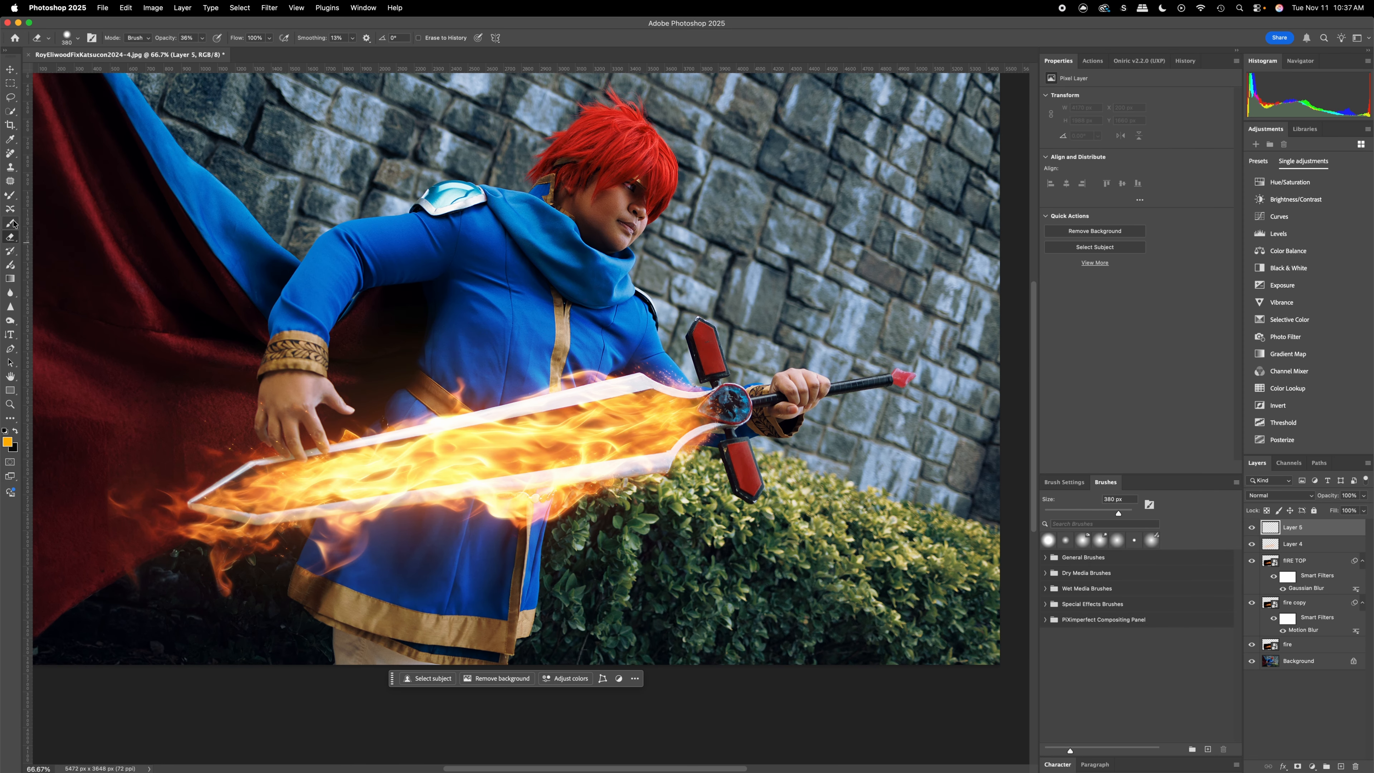
Paint orange (#ffb400) over the whole blade on Layer 5 with a soft 476 px brush
{"action": "left_click", "coordinate": [12, 223]}
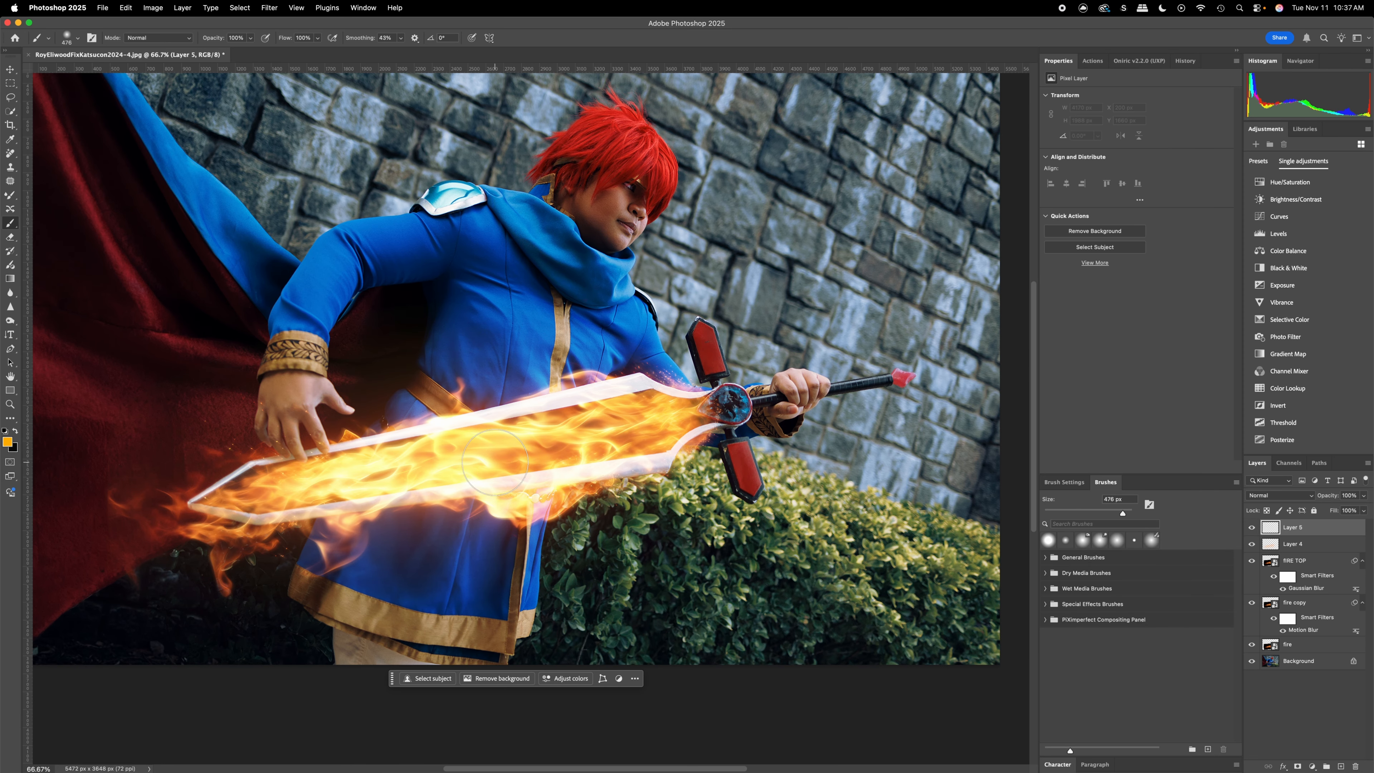
{"action": "mouse_move", "coordinate": [414, 401]}
{"action": "left_mouse_down"}
{"action": "mouse_move", "coordinate": [211, 504]}
{"action": "mouse_move", "coordinate": [650, 414]}
{"action": "mouse_move", "coordinate": [469, 454]}
{"action": "mouse_move", "coordinate": [638, 422]}
{"action": "left_mouse_up"}
Pick a slightly lighter yellow-orange and paint it along the middle of the blade with a 316 px Soft Round brush
{"action": "left_click", "coordinate": [9, 442]}
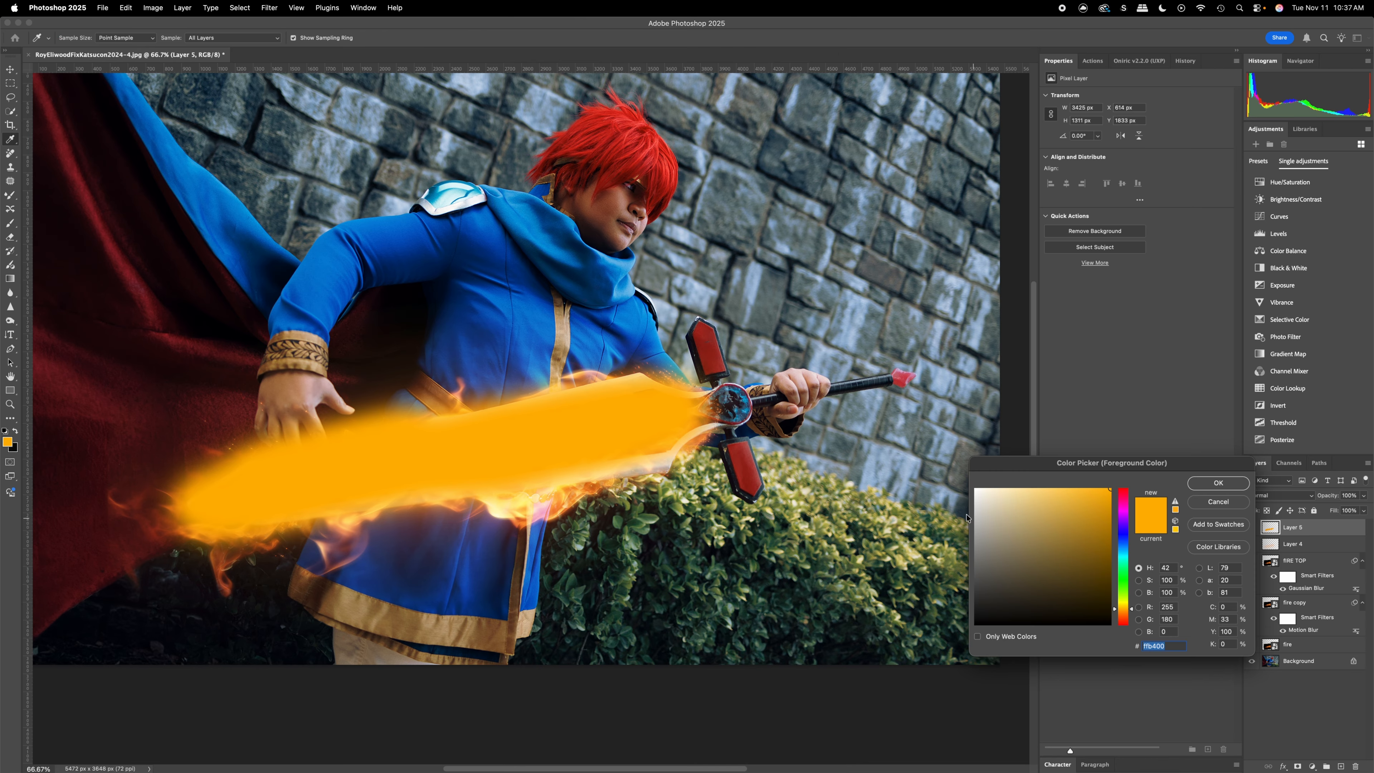
{"action": "left_click", "coordinate": [1210, 489]}
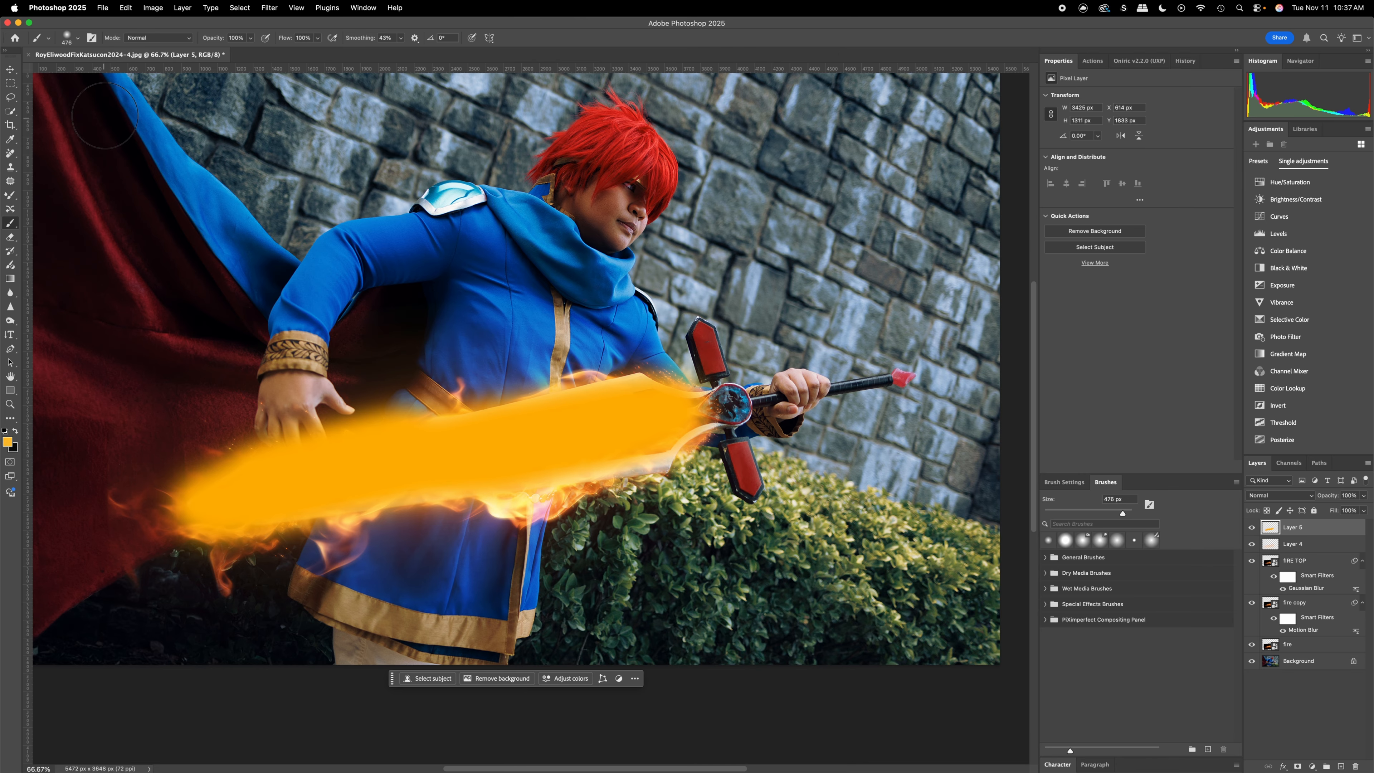
{"action": "left_click", "coordinate": [77, 38]}
{"action": "left_click_drag", "start_coordinate": [123, 71], "coordinate": [115, 71]}
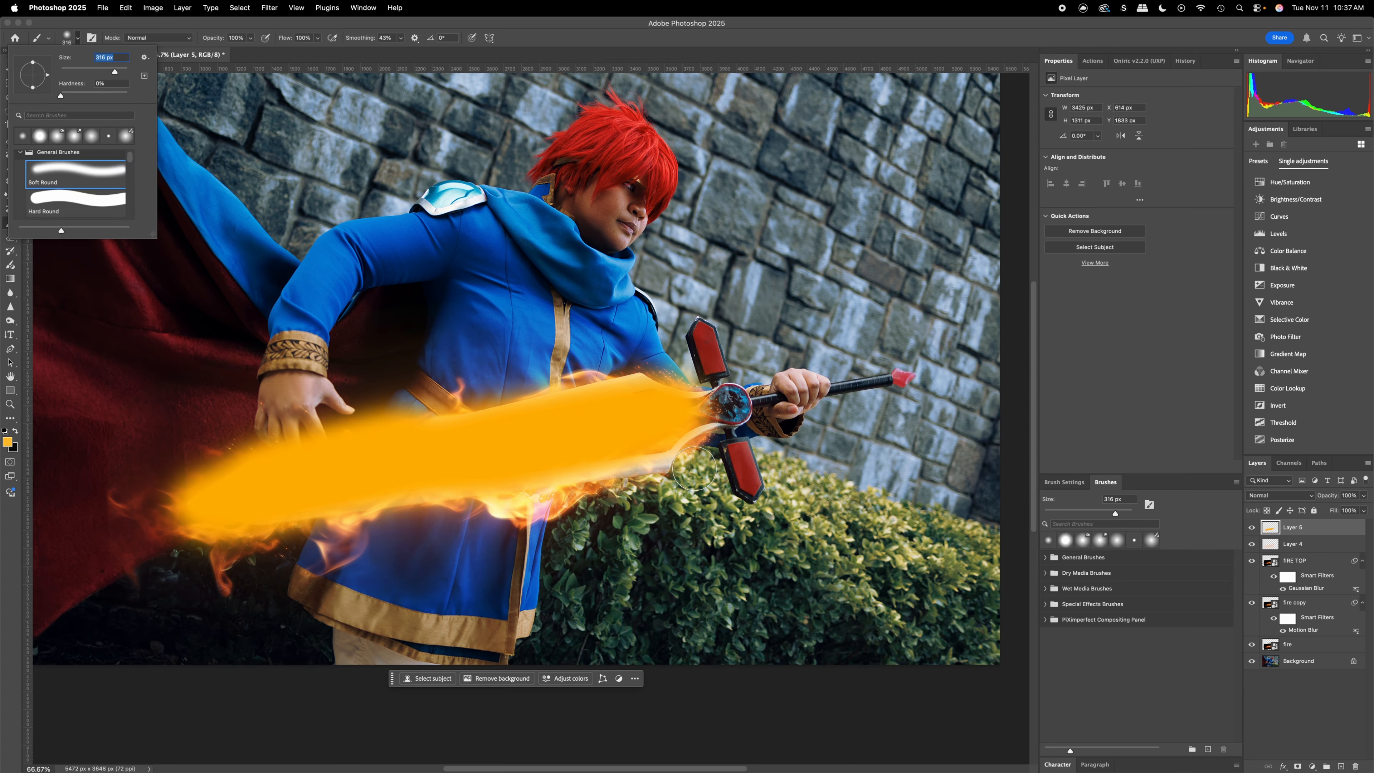
{"action": "left_click_drag", "start_coordinate": [649, 422], "coordinate": [225, 497]}
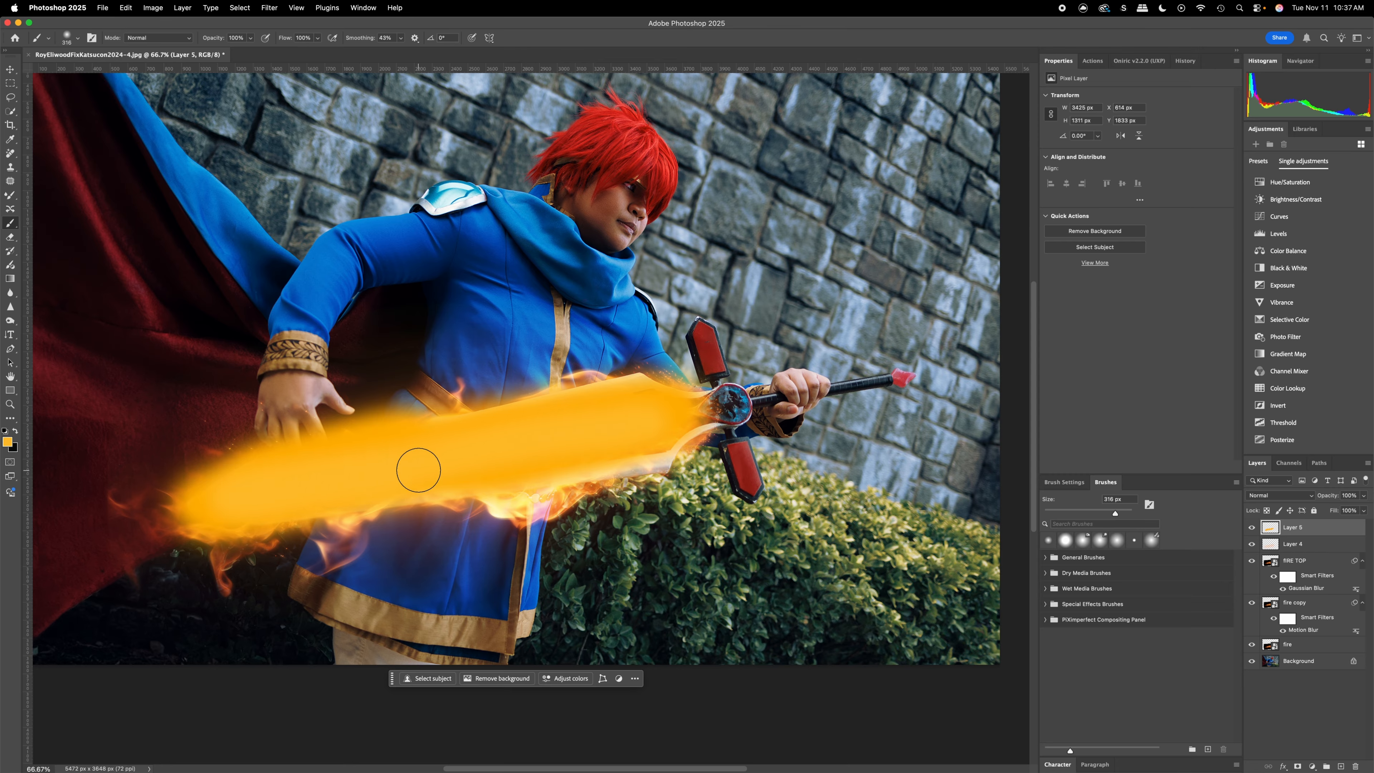
Paint more yellow-orange along the blade on Layer 5, then switch to #ffcc50 and brush it through the blade's centre
{"action": "left_click_drag", "start_coordinate": [685, 410], "coordinate": [246, 491]}
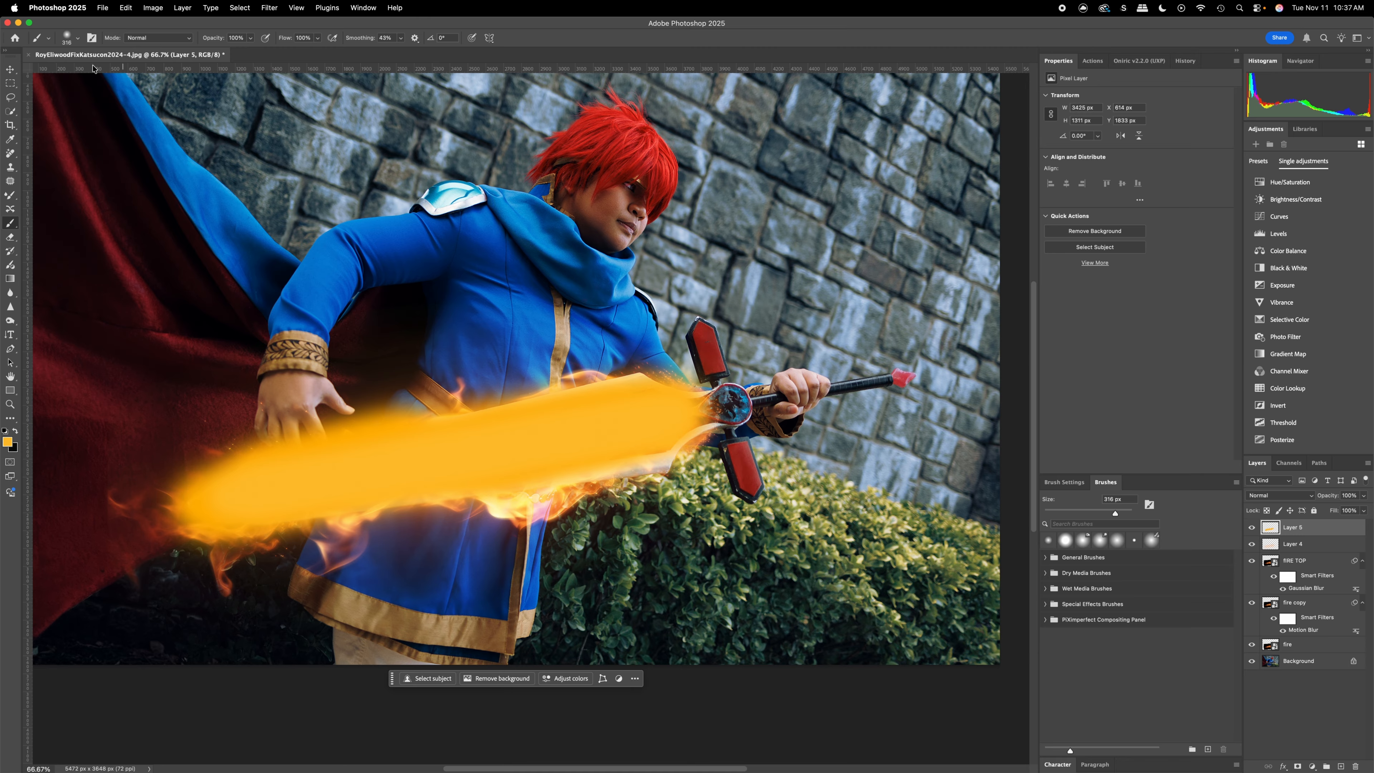
{"action": "left_click", "coordinate": [77, 38]}
{"action": "key", "text": "Escape"}
{"action": "left_click", "coordinate": [7, 442]}
{"action": "left_click_drag", "start_coordinate": [1069, 490], "coordinate": [1069, 476]}
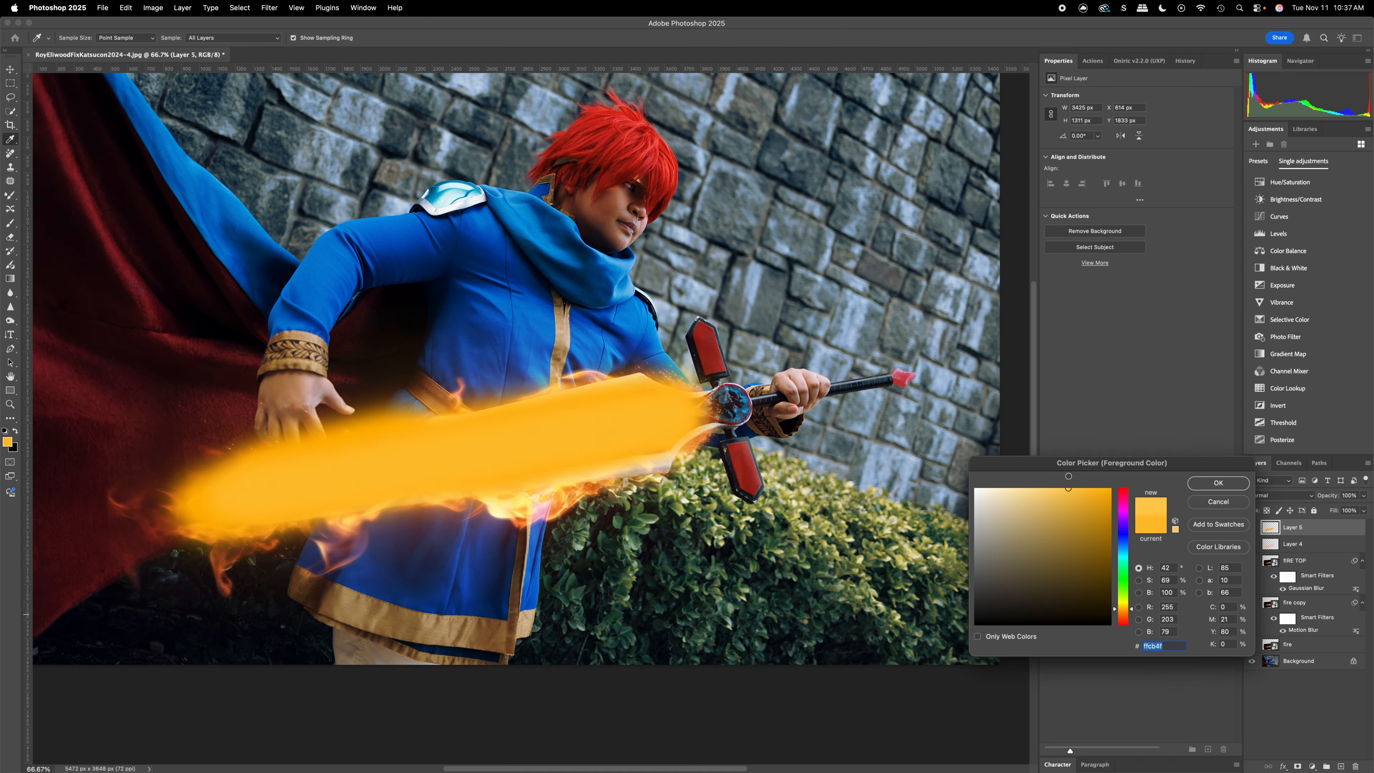
{"action": "left_click", "coordinate": [1214, 486]}
{"action": "left_click_drag", "start_coordinate": [665, 412], "coordinate": [224, 501]}
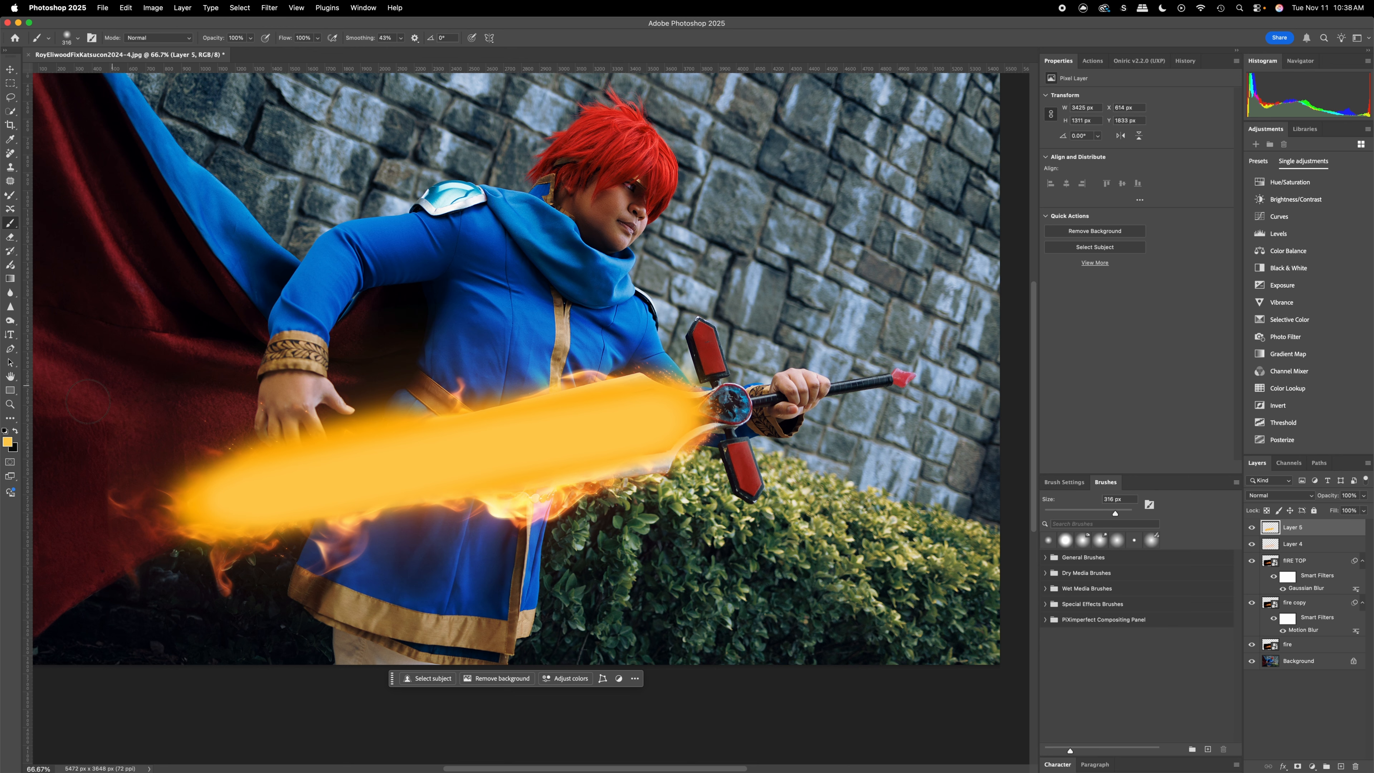
Set the foreground colour to deep red (#d72800) and paint a red border all around the yellow glow on Layer 5
{"action": "left_click", "coordinate": [6, 439]}
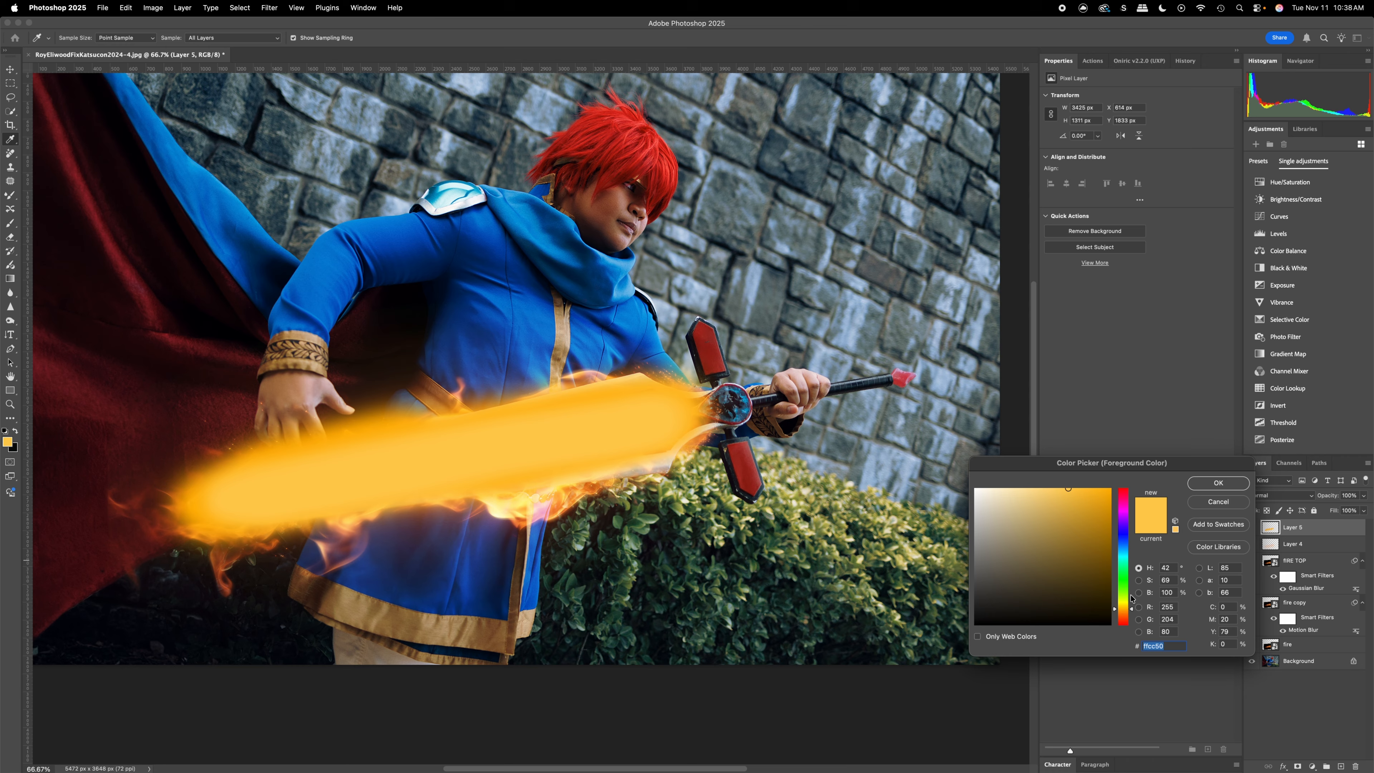
{"action": "left_click_drag", "start_coordinate": [1130, 595], "coordinate": [1125, 618]}
{"action": "left_click_drag", "start_coordinate": [1092, 506], "coordinate": [1124, 509]}
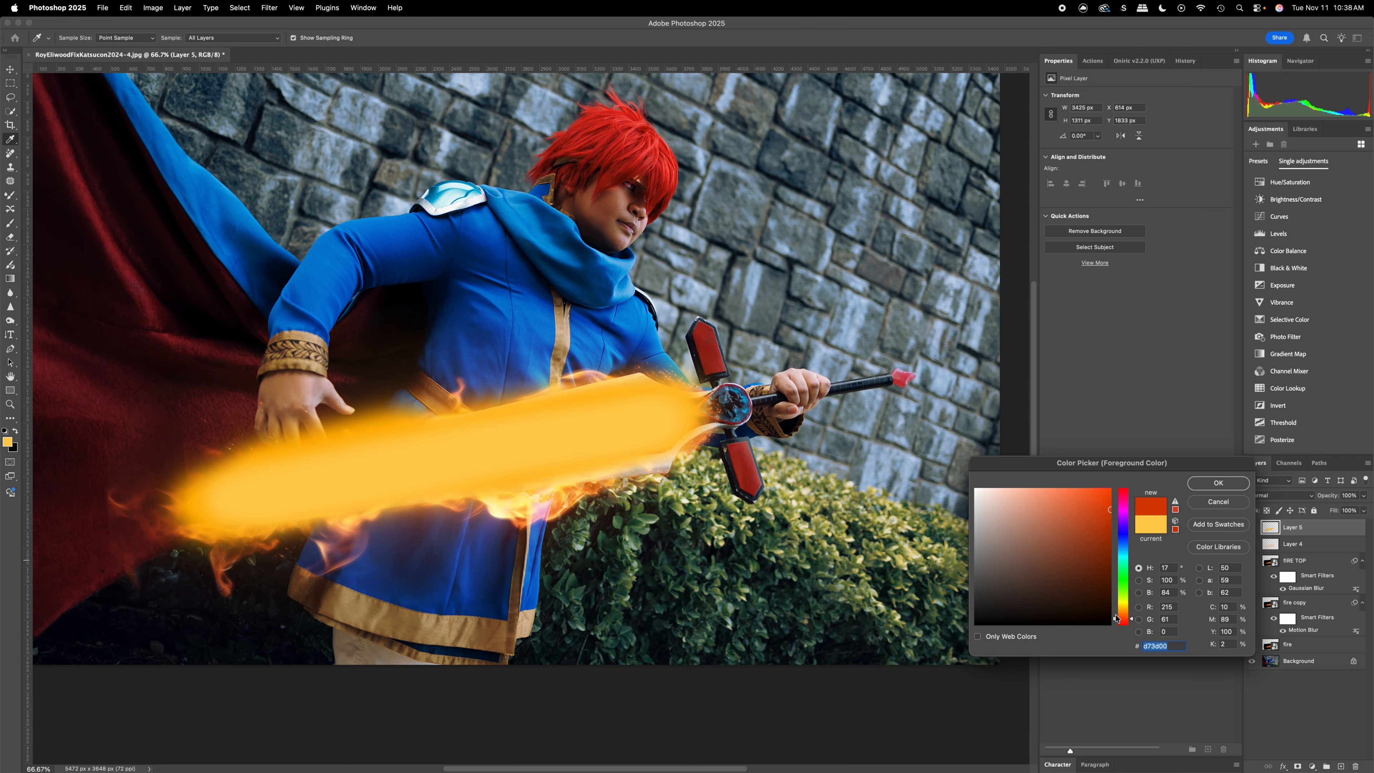
{"action": "left_click_drag", "start_coordinate": [1124, 619], "coordinate": [1127, 623]}
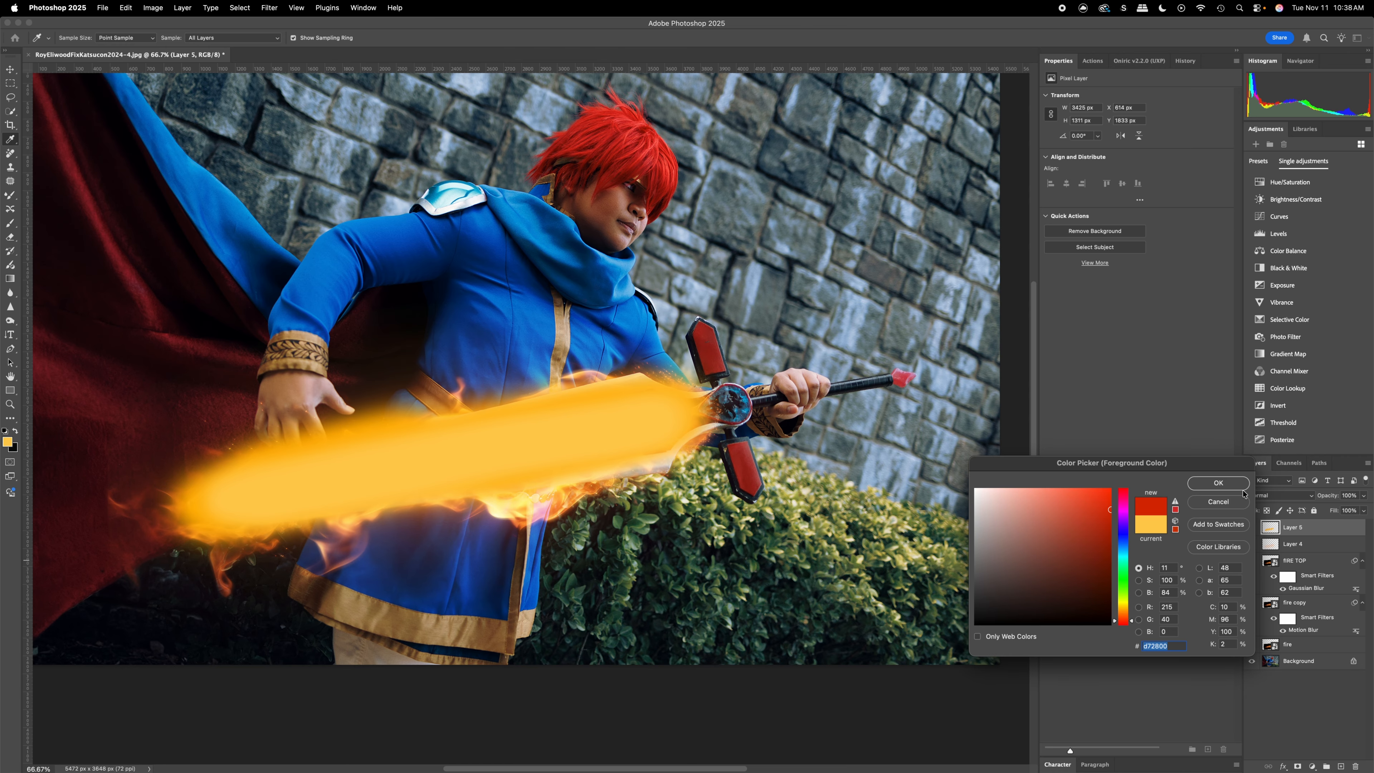
{"action": "left_click", "coordinate": [1233, 484]}
{"action": "key", "text": "b"}
{"action": "mouse_move", "coordinate": [182, 537]}
{"action": "left_mouse_down"}
{"action": "mouse_move", "coordinate": [446, 517]}
{"action": "mouse_move", "coordinate": [646, 458]}
{"action": "mouse_move", "coordinate": [703, 409]}
{"action": "mouse_move", "coordinate": [500, 393]}
{"action": "mouse_move", "coordinate": [259, 428]}
{"action": "mouse_move", "coordinate": [174, 500]}
{"action": "mouse_move", "coordinate": [205, 542]}
{"action": "left_mouse_up"}
{"action": "mouse_move", "coordinate": [692, 398]}
{"action": "left_mouse_down"}
{"action": "mouse_move", "coordinate": [689, 432]}
{"action": "mouse_move", "coordinate": [669, 387]}
{"action": "mouse_move", "coordinate": [586, 380]}
{"action": "mouse_move", "coordinate": [275, 433]}
{"action": "mouse_move", "coordinate": [196, 463]}
{"action": "mouse_move", "coordinate": [189, 519]}
{"action": "left_mouse_up"}
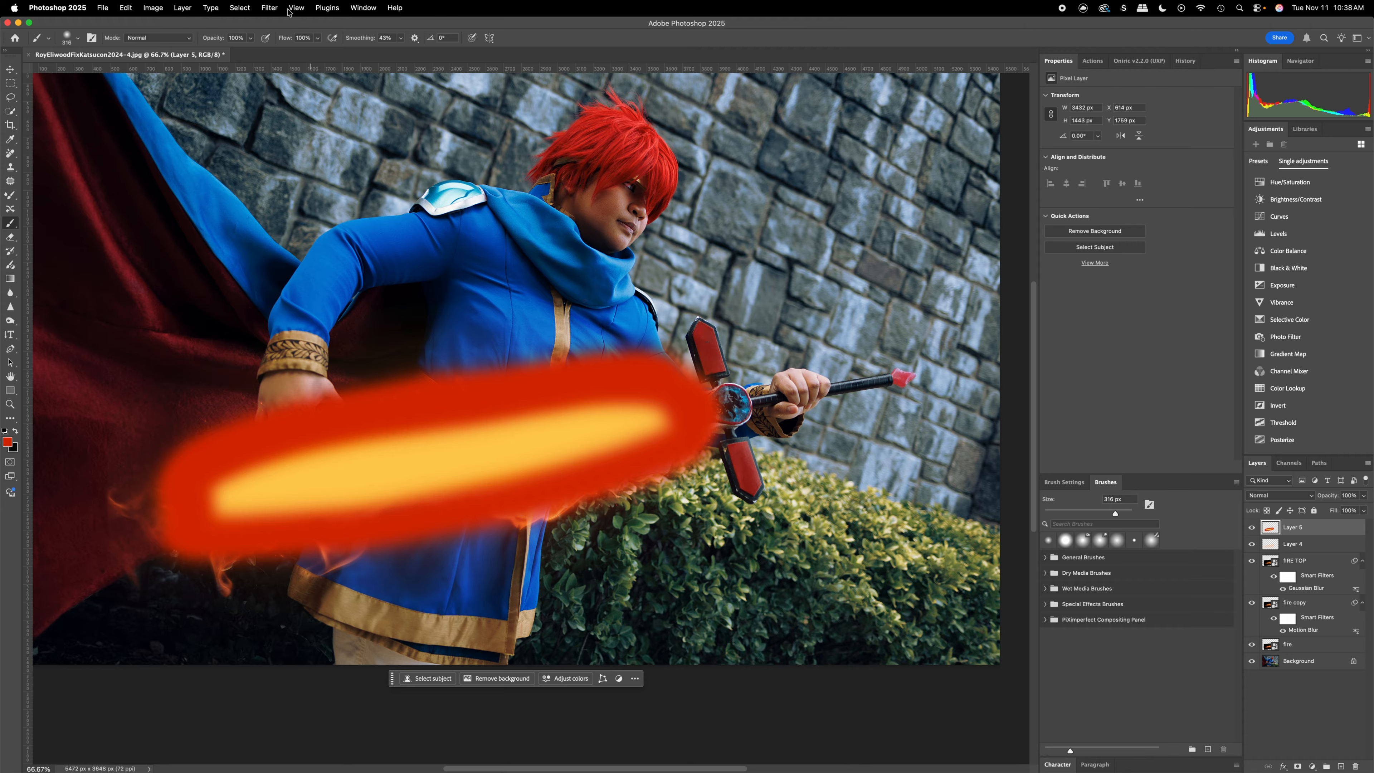
{"action": "left_click", "coordinate": [269, 8]}
{"action": "mouse_move", "coordinate": [373, 144]}
{"action": "left_click", "coordinate": [480, 182]}
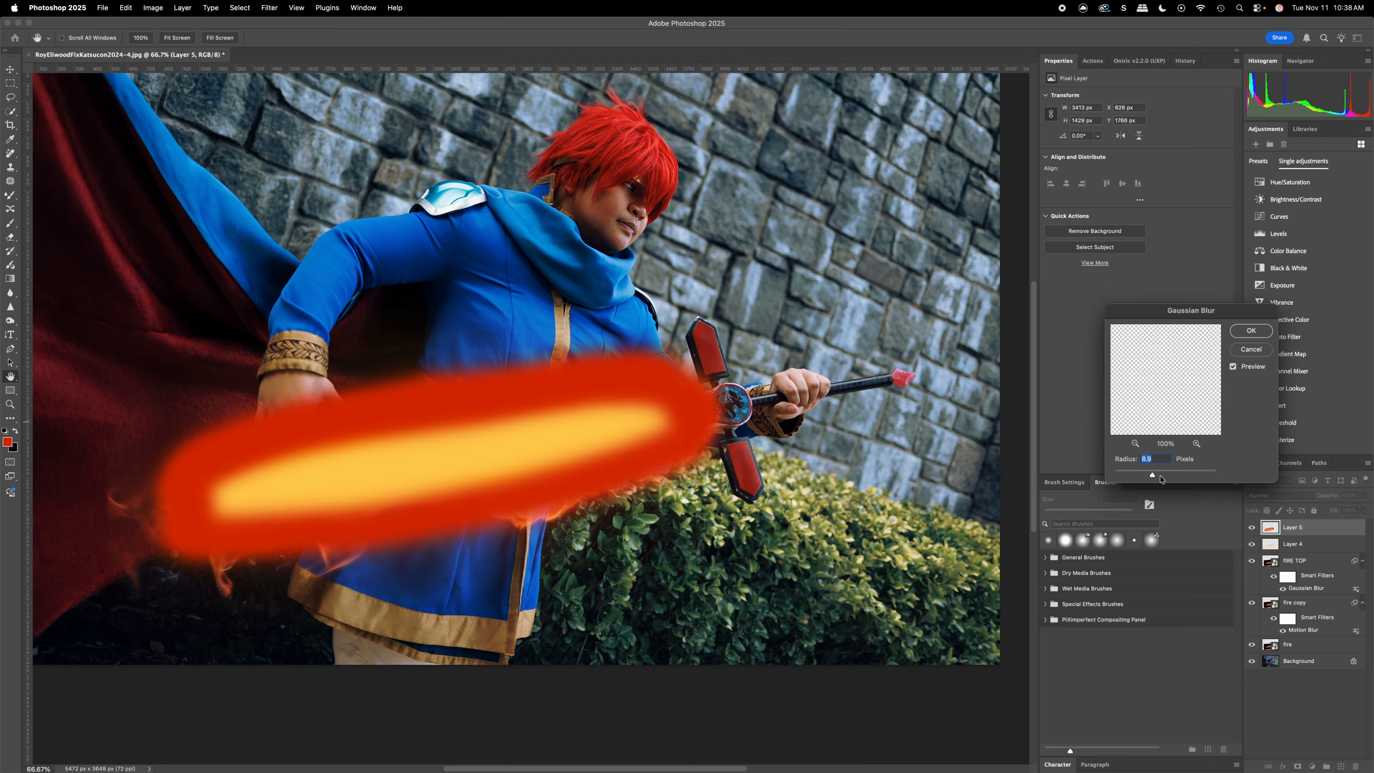
{"action": "left_click_drag", "start_coordinate": [1192, 476], "coordinate": [1183, 475]}
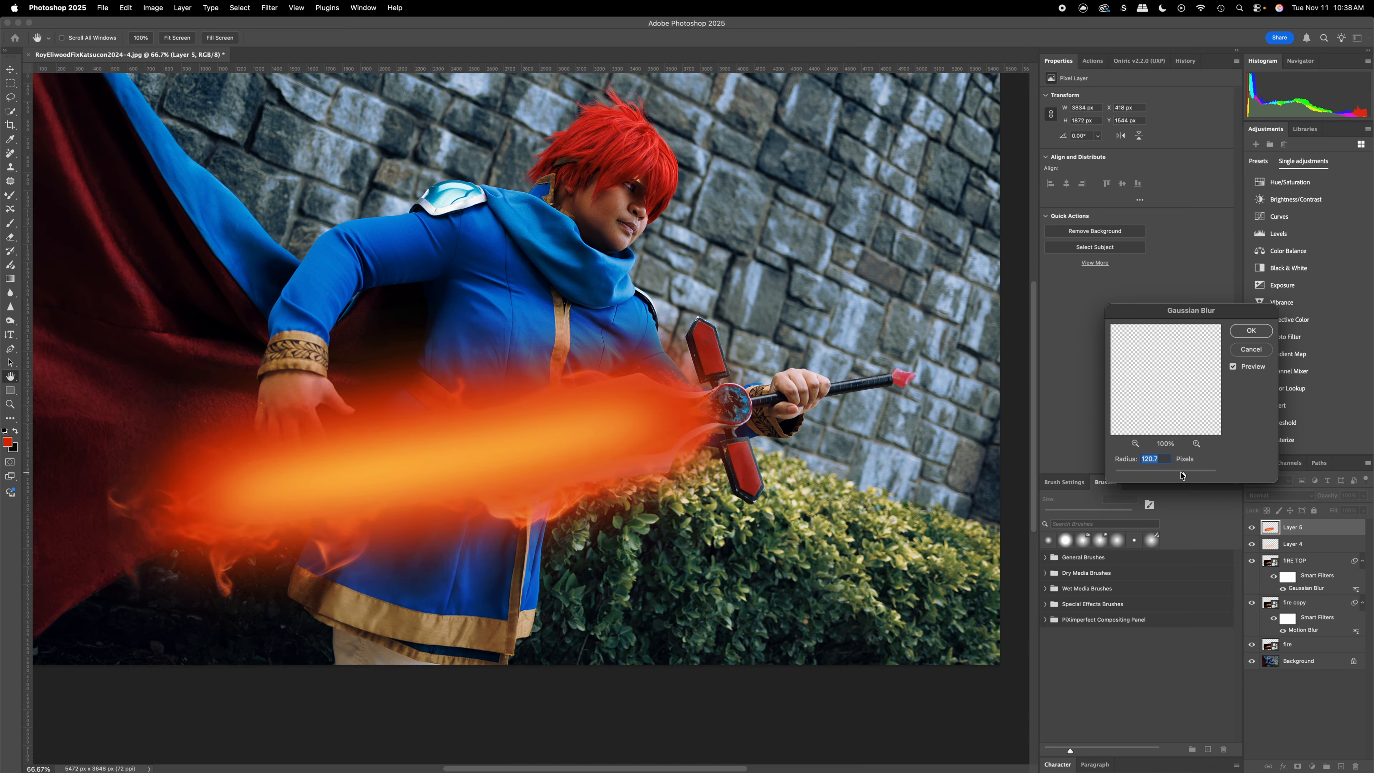
{"action": "left_click", "coordinate": [1249, 349]}
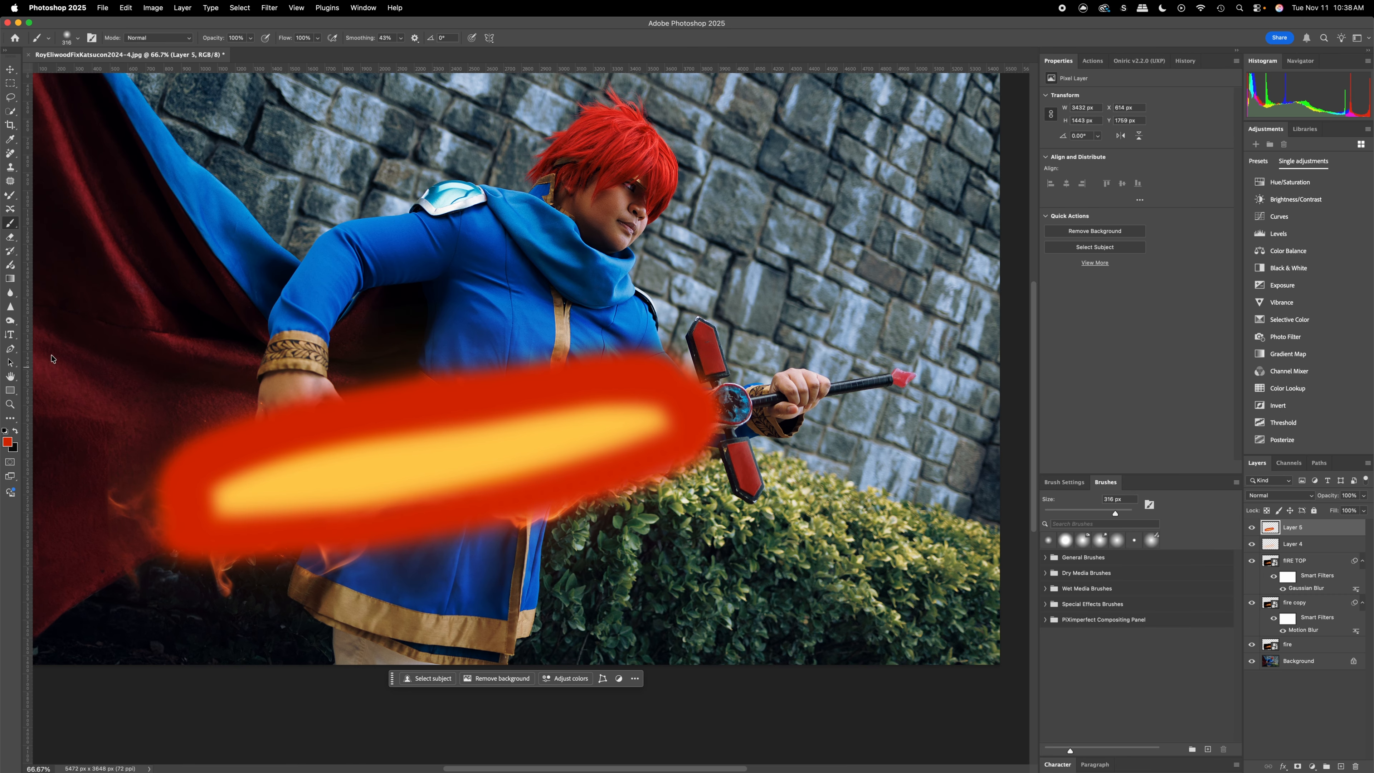
Pick a bright light yellow and paint it broadly over the middle of the blade inside the red border
{"action": "left_click", "coordinate": [8, 443]}
{"action": "left_click_drag", "start_coordinate": [1130, 606], "coordinate": [1126, 607]}
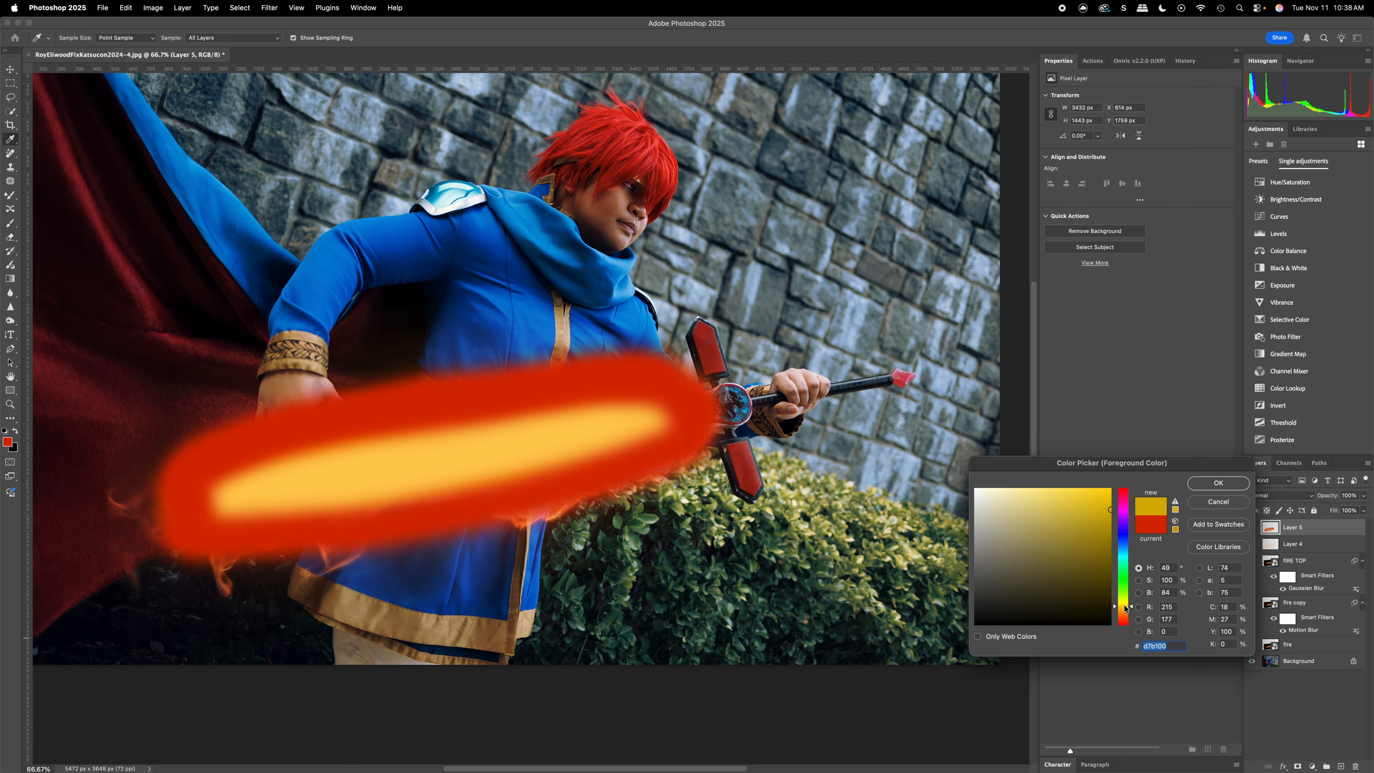
{"action": "left_click_drag", "start_coordinate": [1074, 500], "coordinate": [1069, 448]}
{"action": "left_click", "coordinate": [1238, 484]}
{"action": "mouse_move", "coordinate": [644, 414]}
{"action": "left_mouse_down"}
{"action": "mouse_move", "coordinate": [331, 453]}
{"action": "mouse_move", "coordinate": [213, 494]}
{"action": "mouse_move", "coordinate": [337, 504]}
{"action": "mouse_move", "coordinate": [478, 481]}
{"action": "mouse_move", "coordinate": [646, 401]}
{"action": "left_mouse_up"}
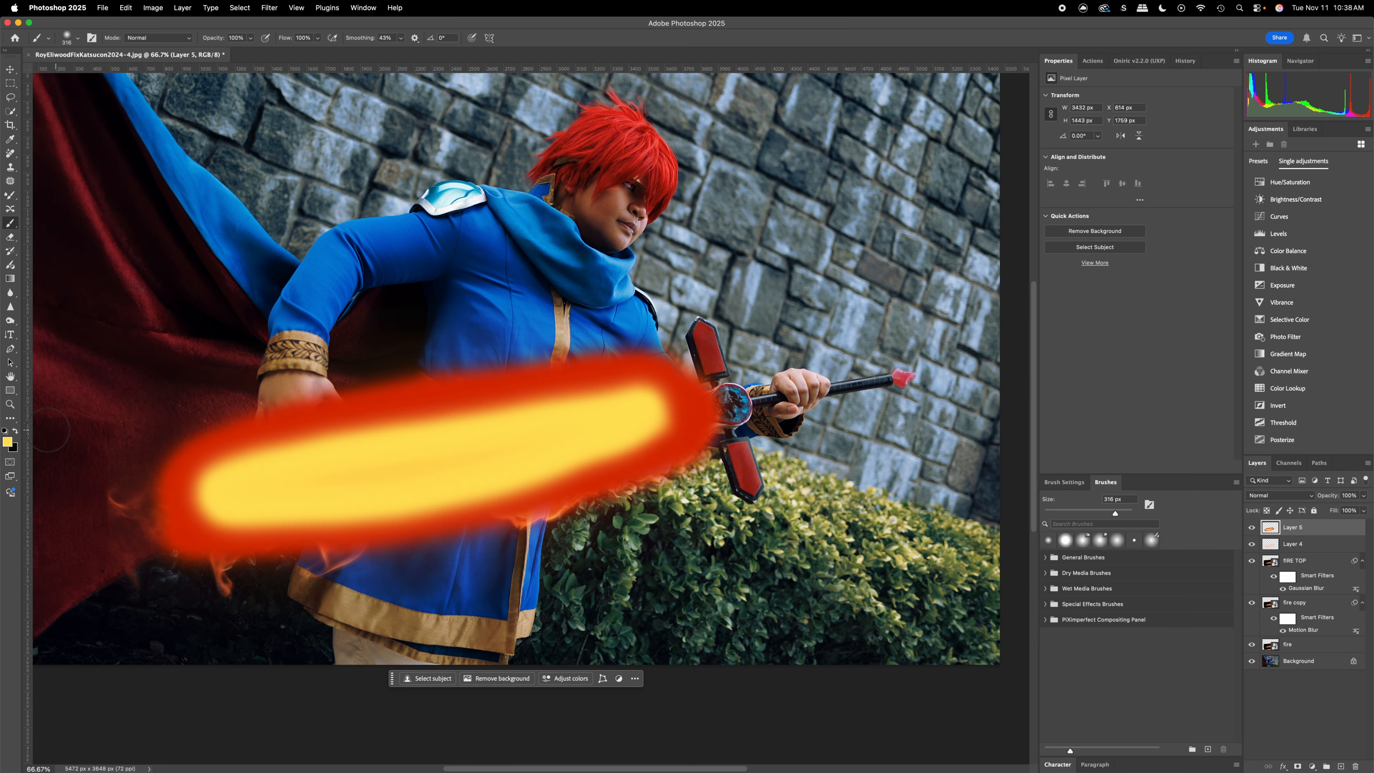
Pick a light orange and paint it around the yellow core, between the yellow and the red border
{"action": "left_click", "coordinate": [7, 441]}
{"action": "left_click_drag", "start_coordinate": [1123, 610], "coordinate": [1124, 615]}
{"action": "left_click", "coordinate": [1227, 479]}
{"action": "mouse_move", "coordinate": [638, 396]}
{"action": "left_mouse_down"}
{"action": "mouse_move", "coordinate": [283, 448]}
{"action": "mouse_move", "coordinate": [204, 496]}
{"action": "mouse_move", "coordinate": [221, 522]}
{"action": "mouse_move", "coordinate": [348, 519]}
{"action": "mouse_move", "coordinate": [589, 469]}
{"action": "mouse_move", "coordinate": [650, 438]}
{"action": "mouse_move", "coordinate": [648, 404]}
{"action": "mouse_move", "coordinate": [615, 394]}
{"action": "left_mouse_up"}
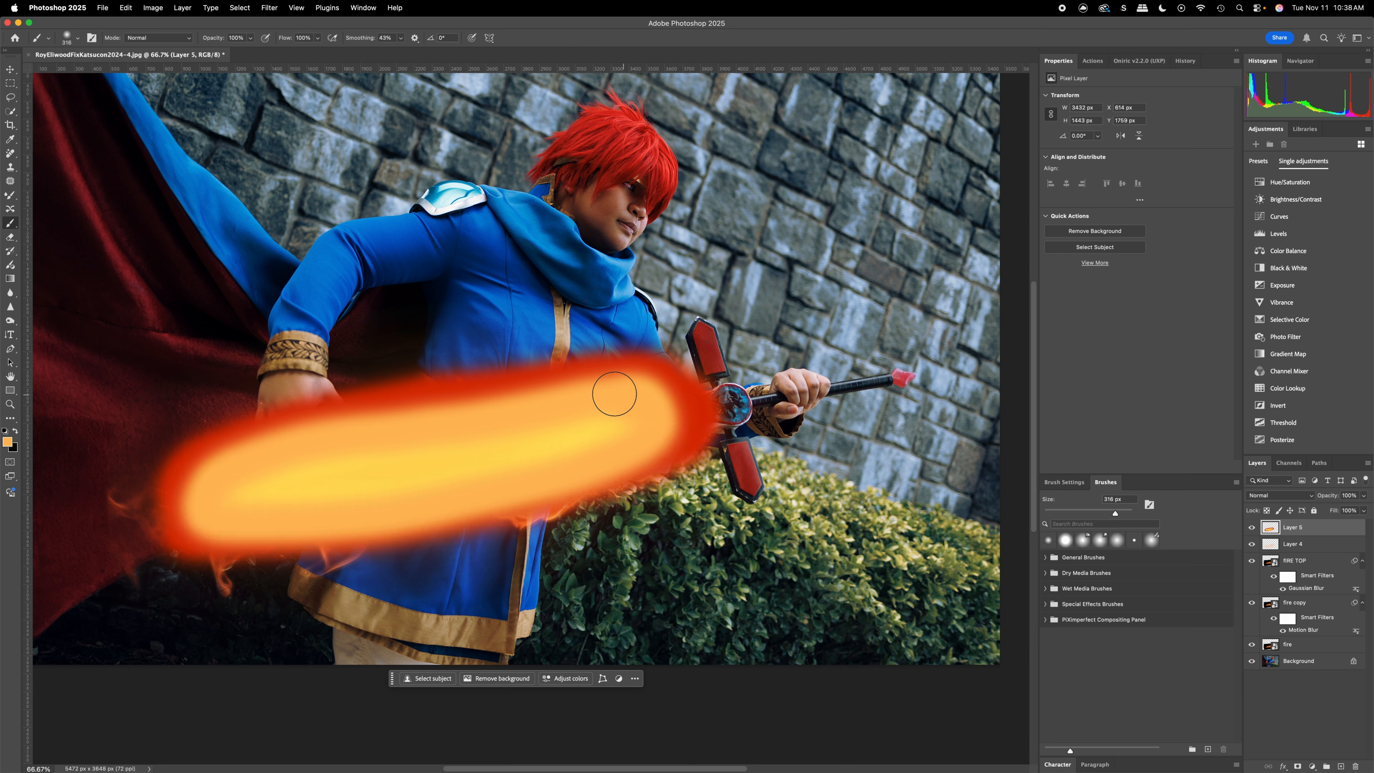
{"action": "left_click", "coordinate": [265, 7]}
{"action": "mouse_move", "coordinate": [324, 144]}
{"action": "left_click", "coordinate": [454, 183]}
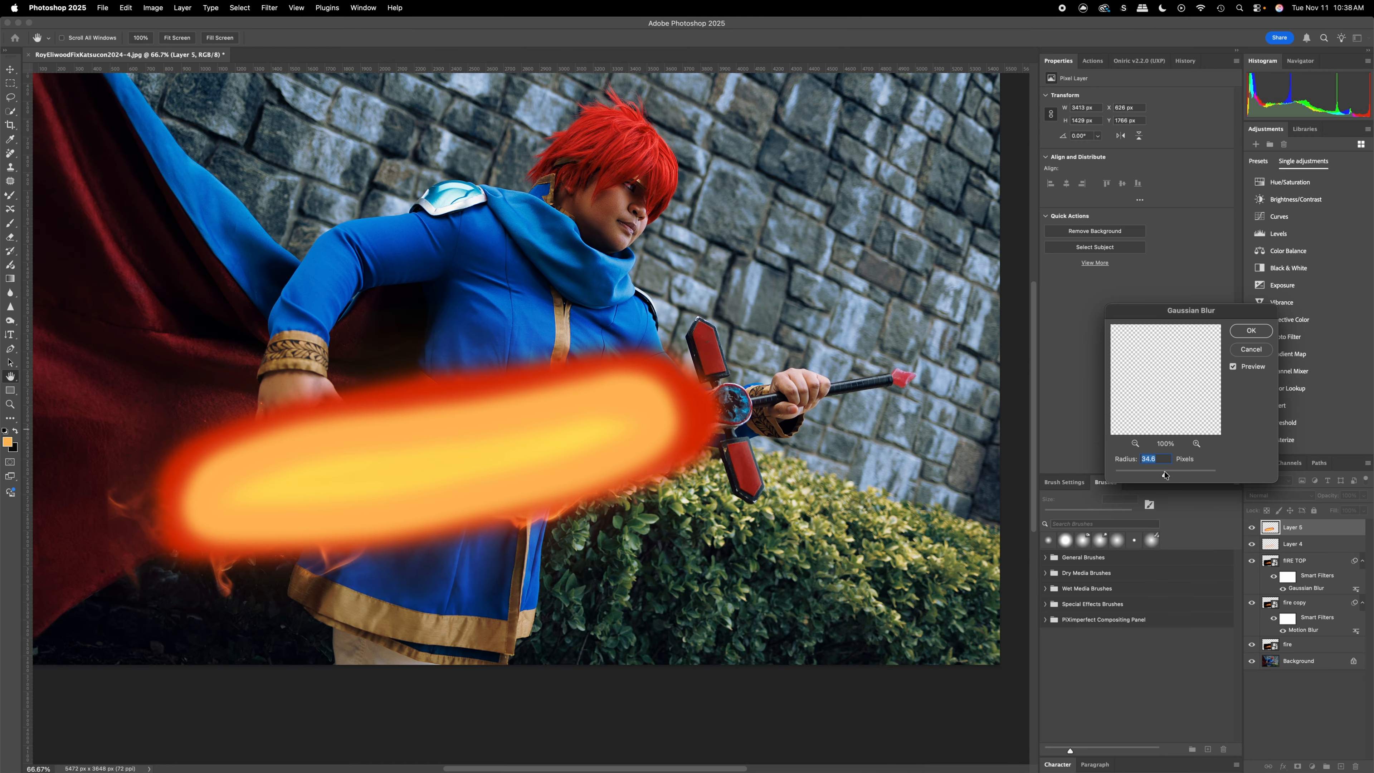
{"action": "left_click_drag", "start_coordinate": [1166, 475], "coordinate": [1178, 471]}
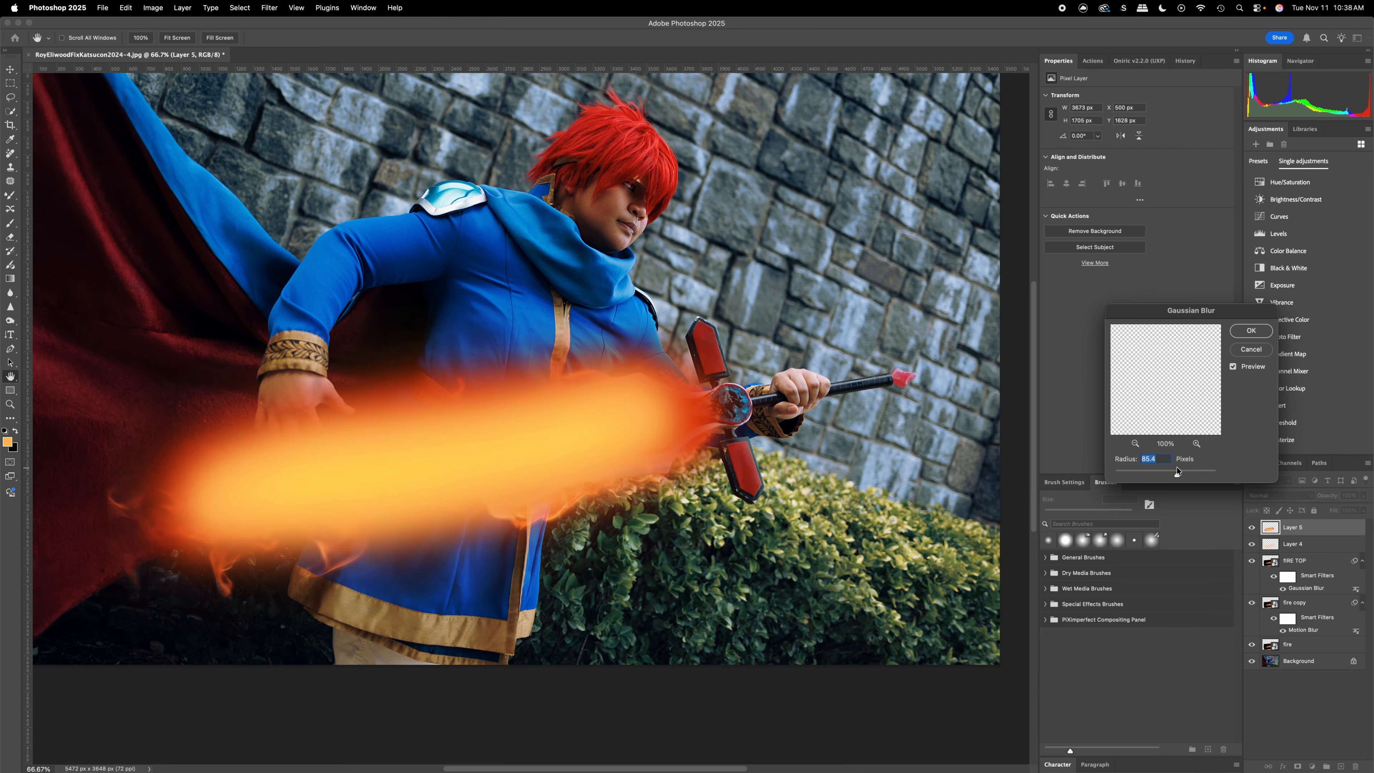
{"action": "left_click", "coordinate": [1247, 349]}
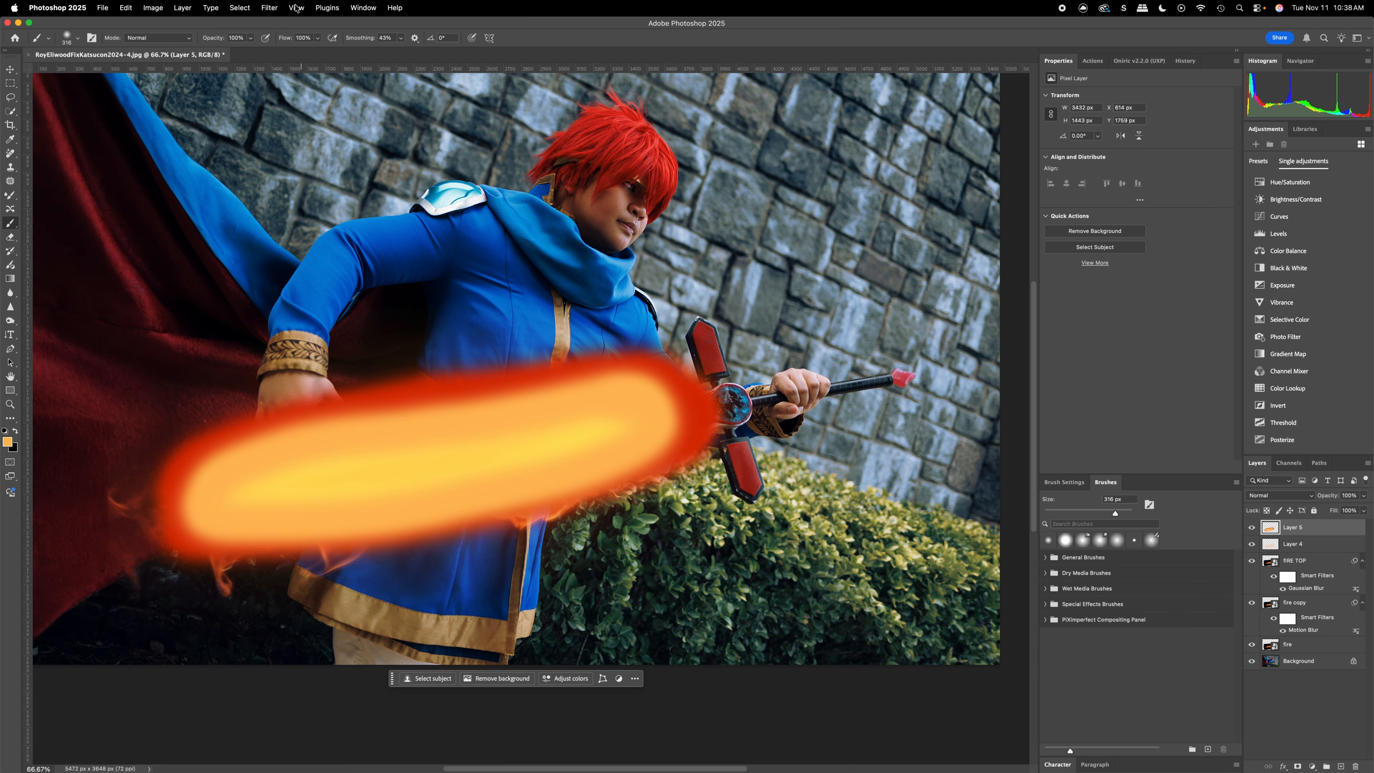
Apply a Motion Blur to the painted glow on Layer 5 with a 19° angle and a distance of 240 pixels
{"action": "left_click", "coordinate": [269, 7]}
{"action": "mouse_move", "coordinate": [367, 144]}
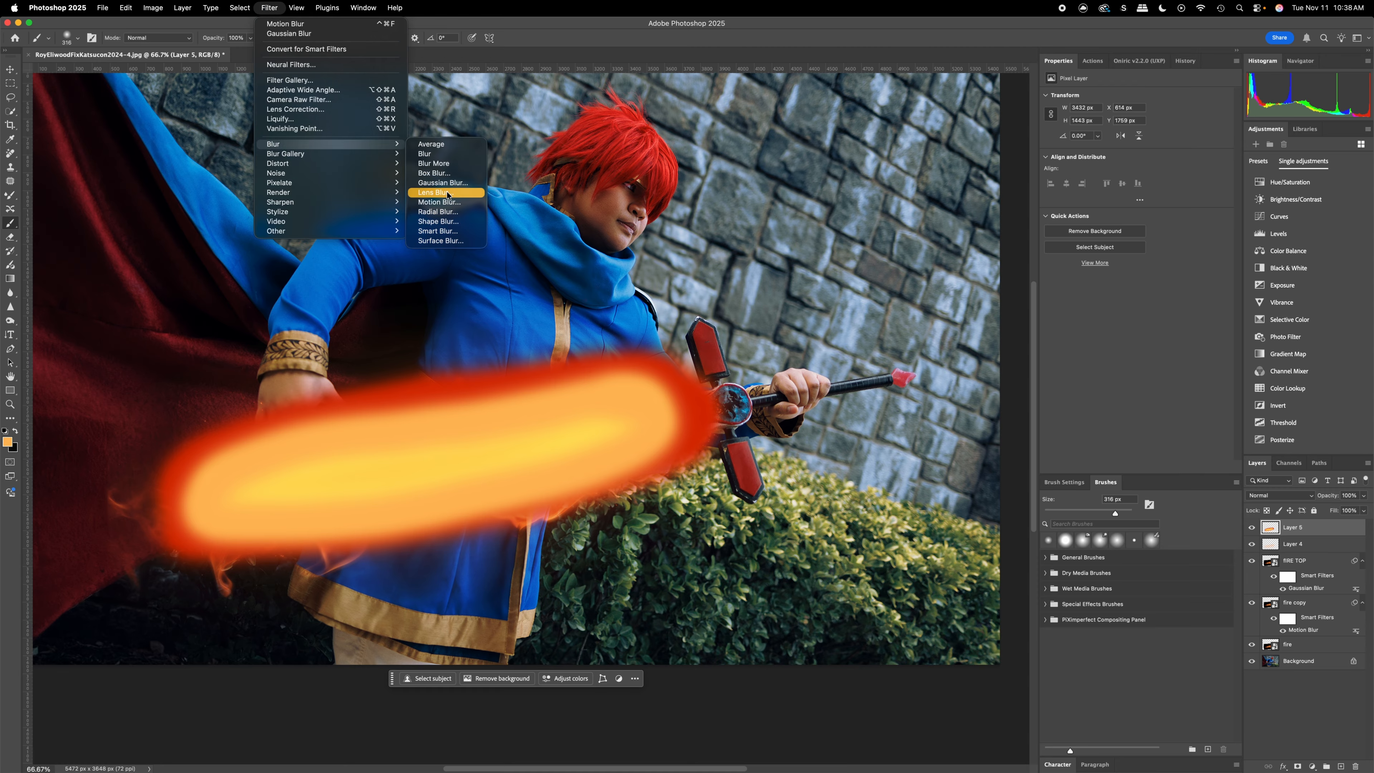
{"action": "left_click", "coordinate": [439, 201]}
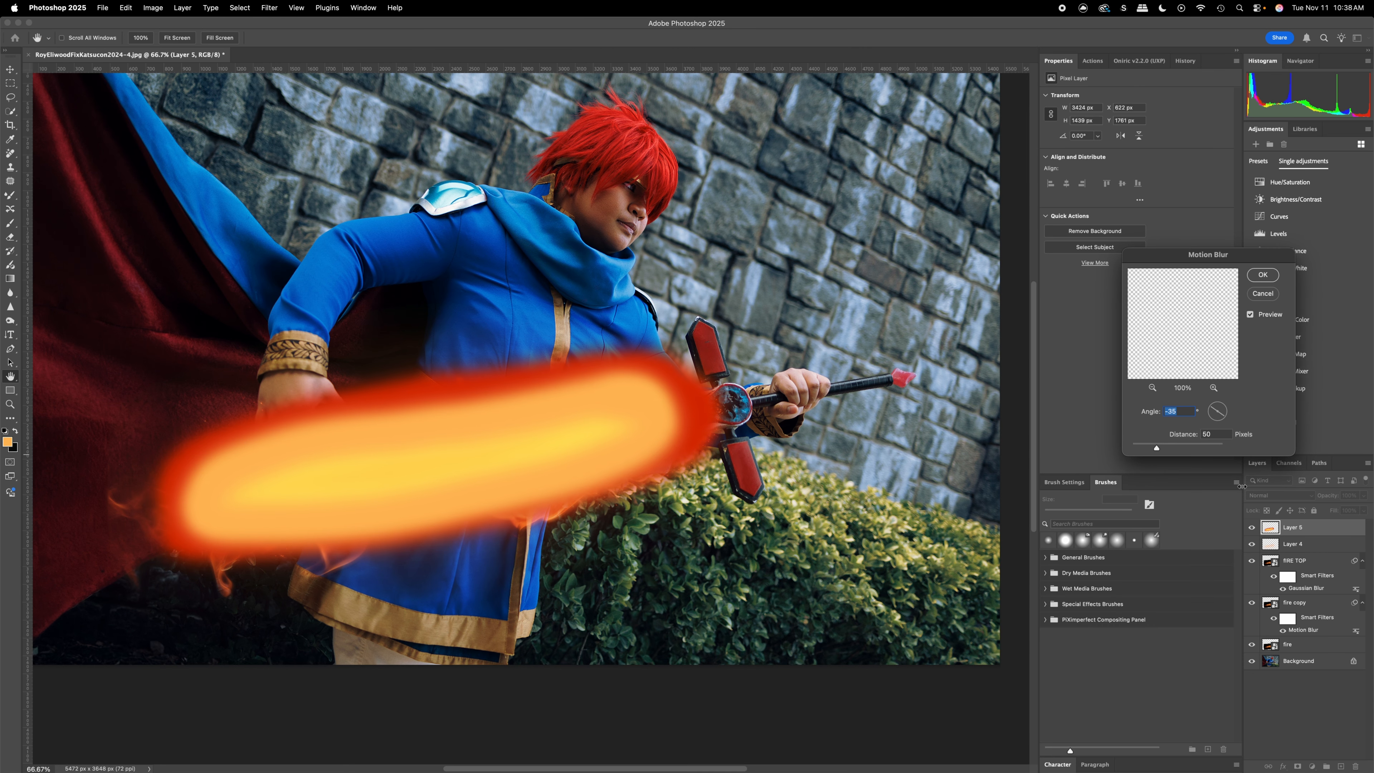
{"action": "left_click_drag", "start_coordinate": [1183, 448], "coordinate": [1185, 447]}
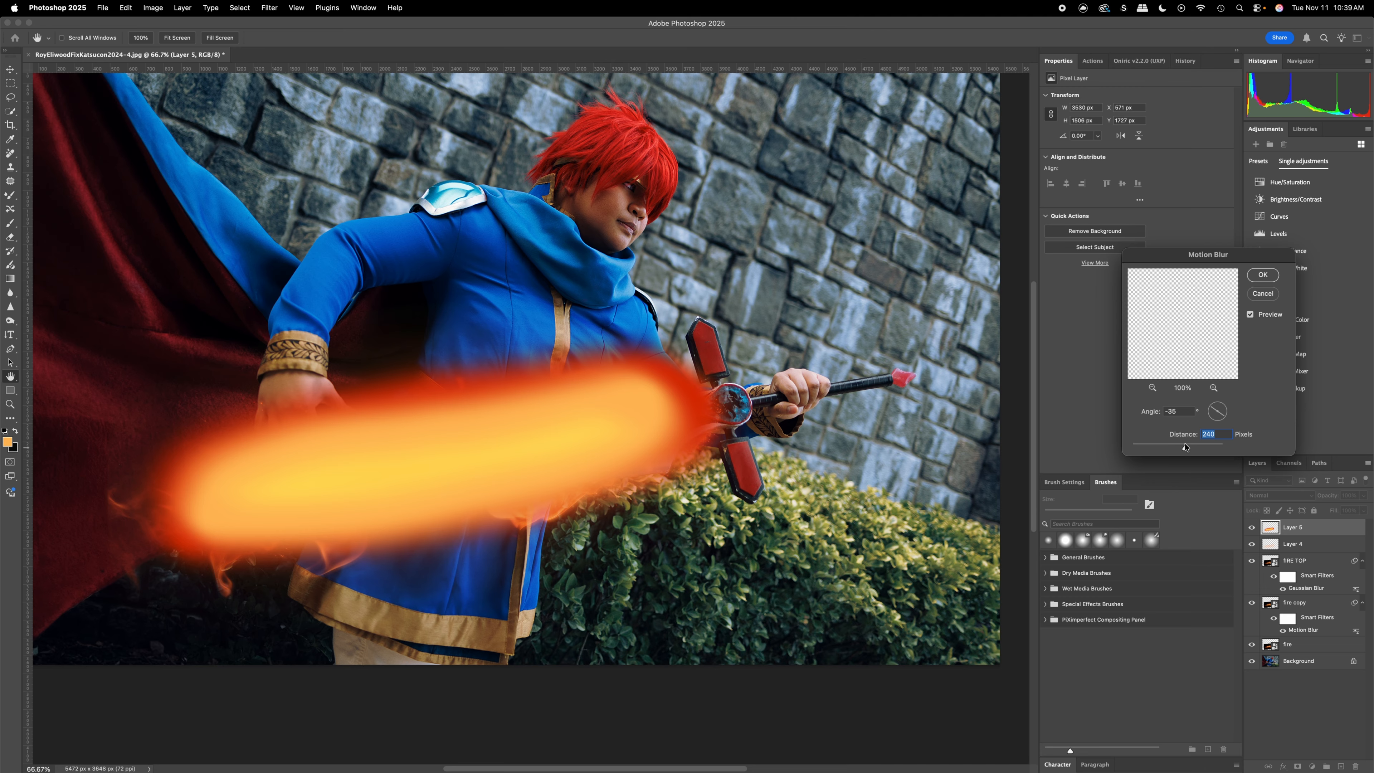
{"action": "left_click", "coordinate": [1227, 410]}
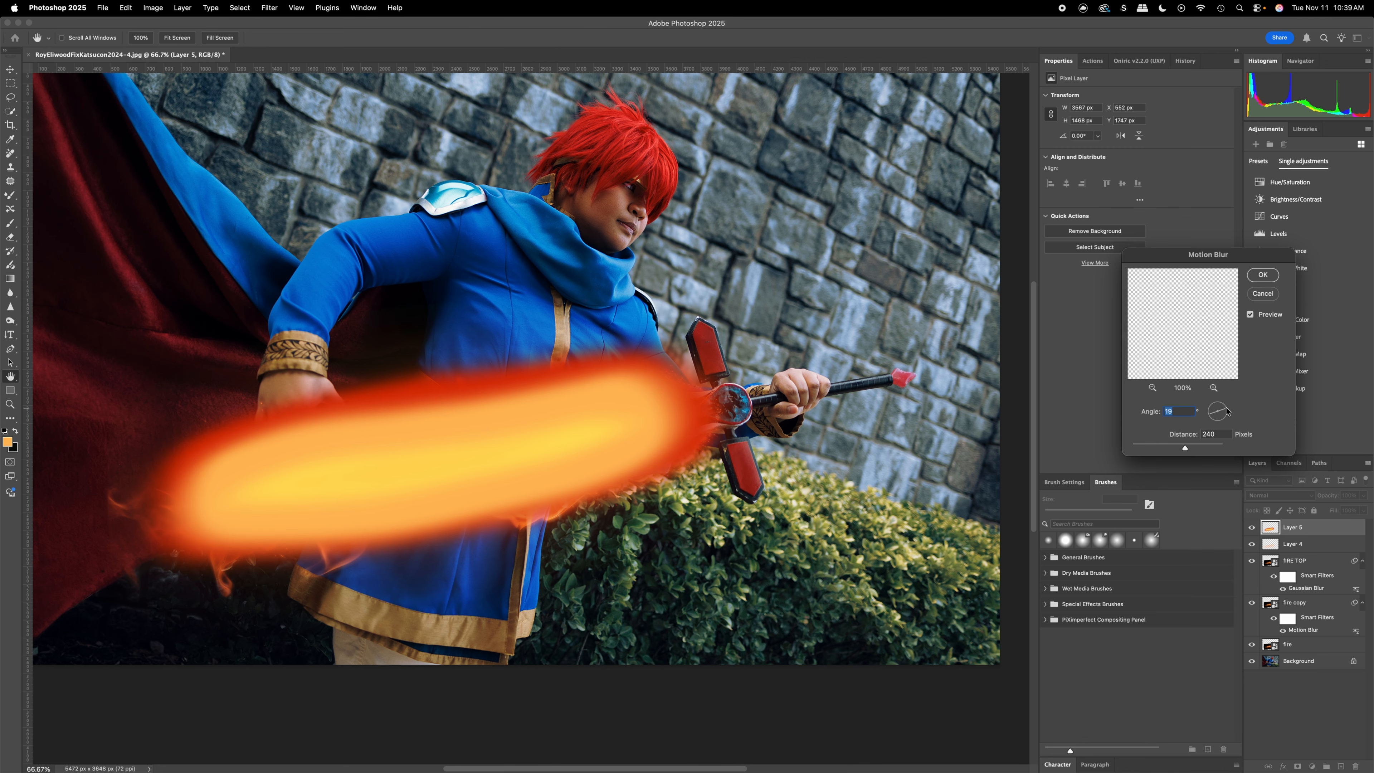
{"action": "left_click", "coordinate": [1263, 274]}
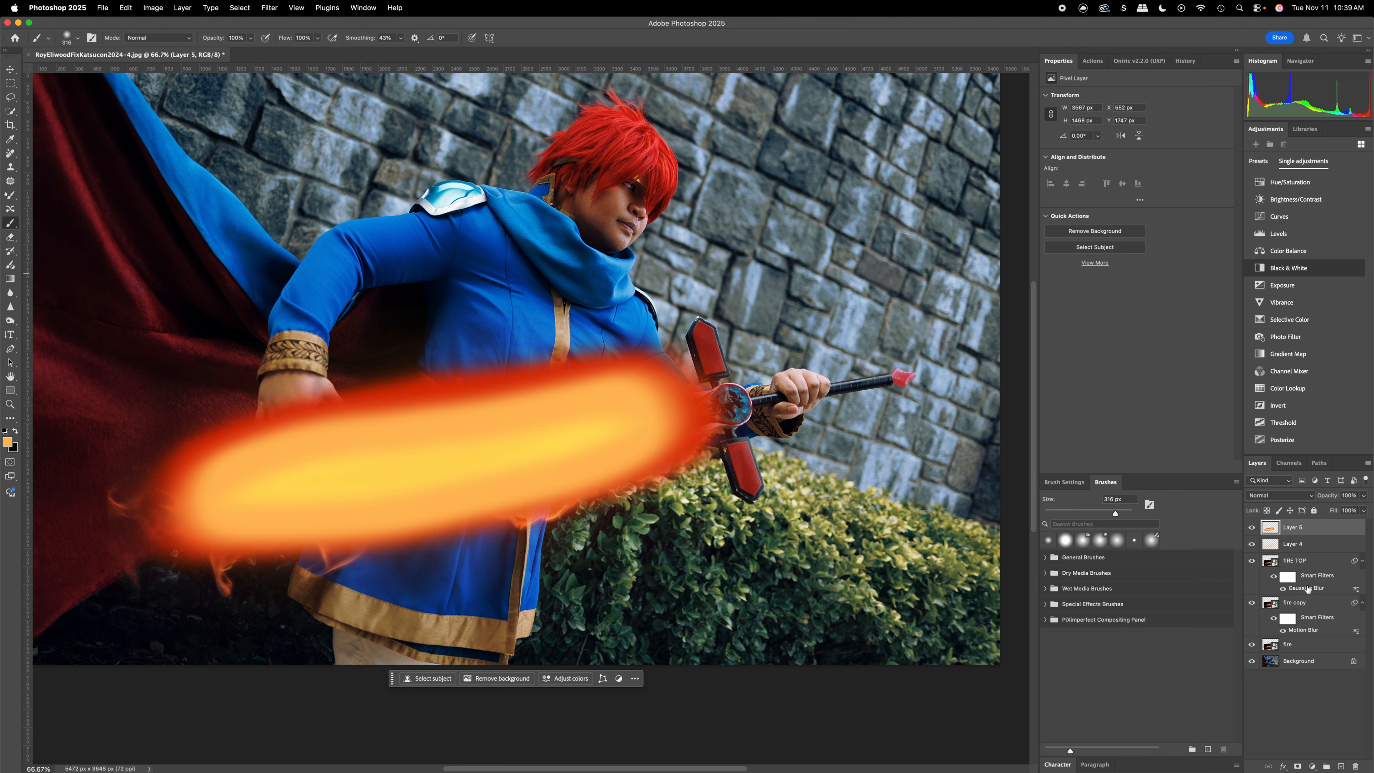
Try the Soft Light blend mode on Layer 5 and toggle the layer's visibility to compare the effect
{"action": "left_click", "coordinate": [1278, 495]}
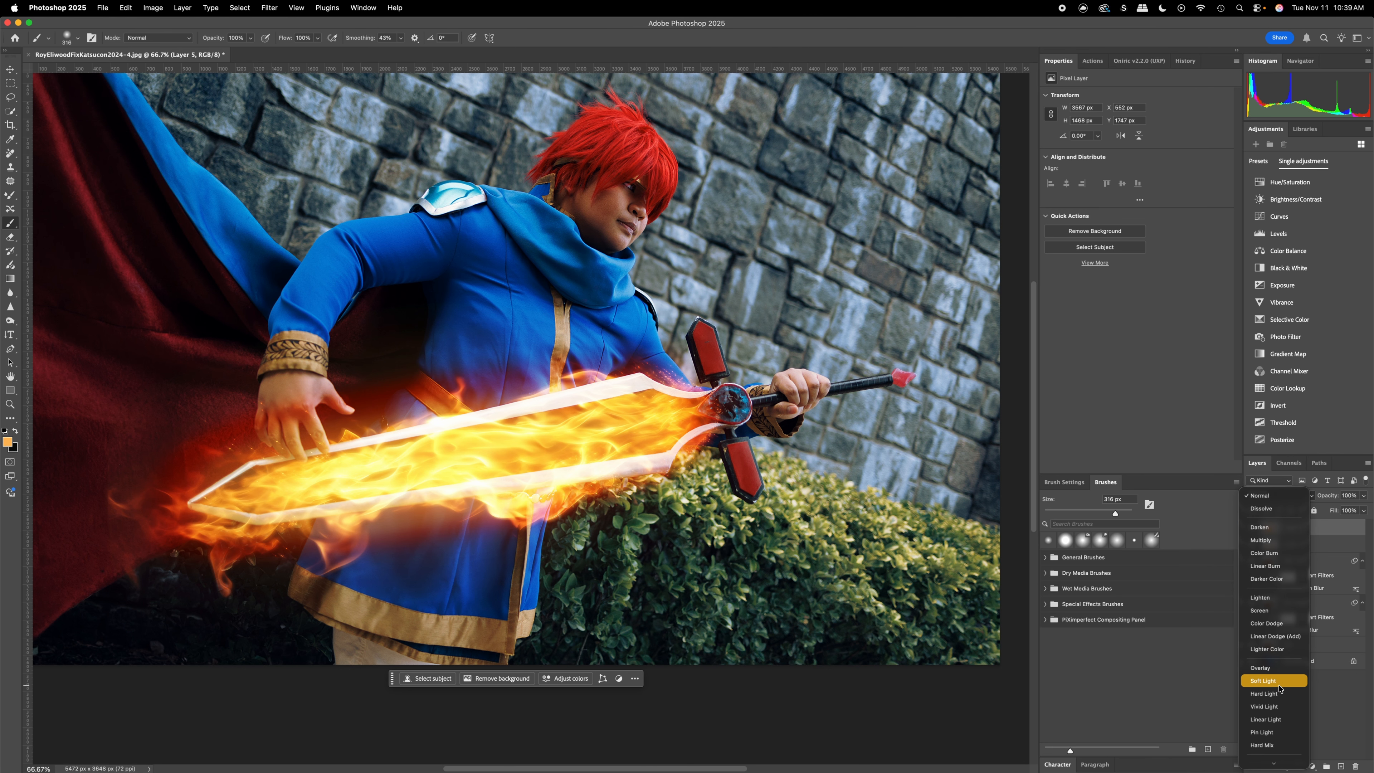
{"action": "left_click", "coordinate": [1274, 681]}
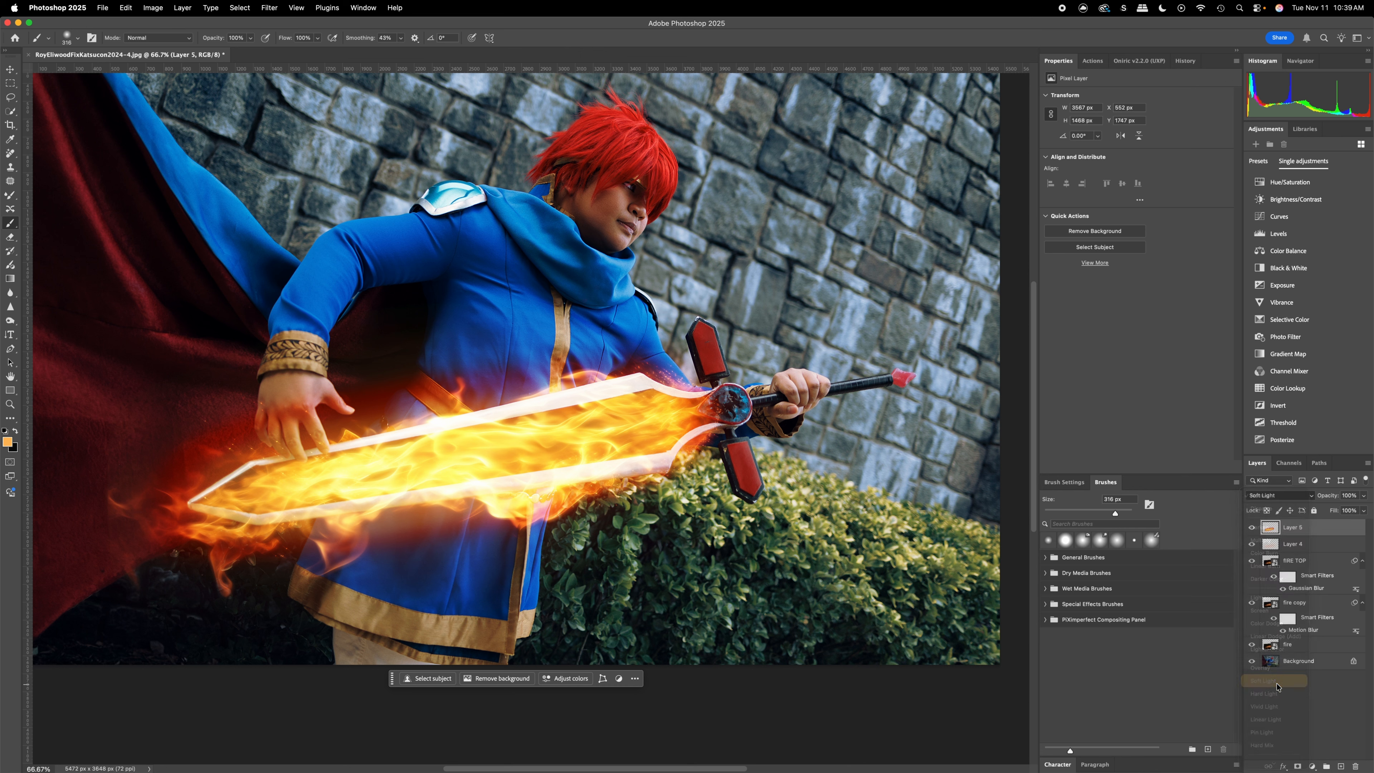
{"action": "left_click", "coordinate": [1251, 527]}
{"action": "left_click", "coordinate": [1252, 527]}
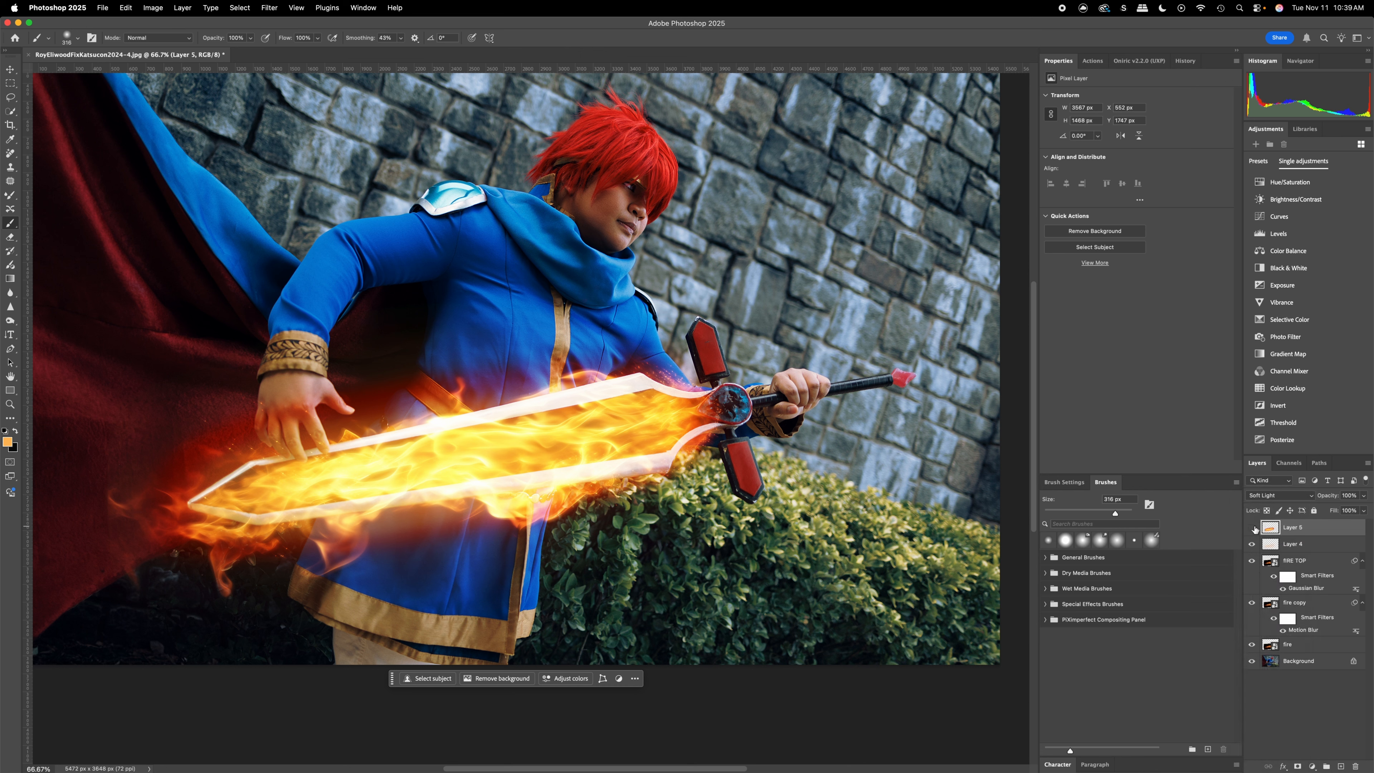
{"action": "left_click", "coordinate": [1253, 528]}
{"action": "left_click", "coordinate": [1253, 528]}
Preview Color Dodge and other blend modes on Layer 5, and set the layer to Hard Light
{"action": "left_click", "coordinate": [1266, 495]}
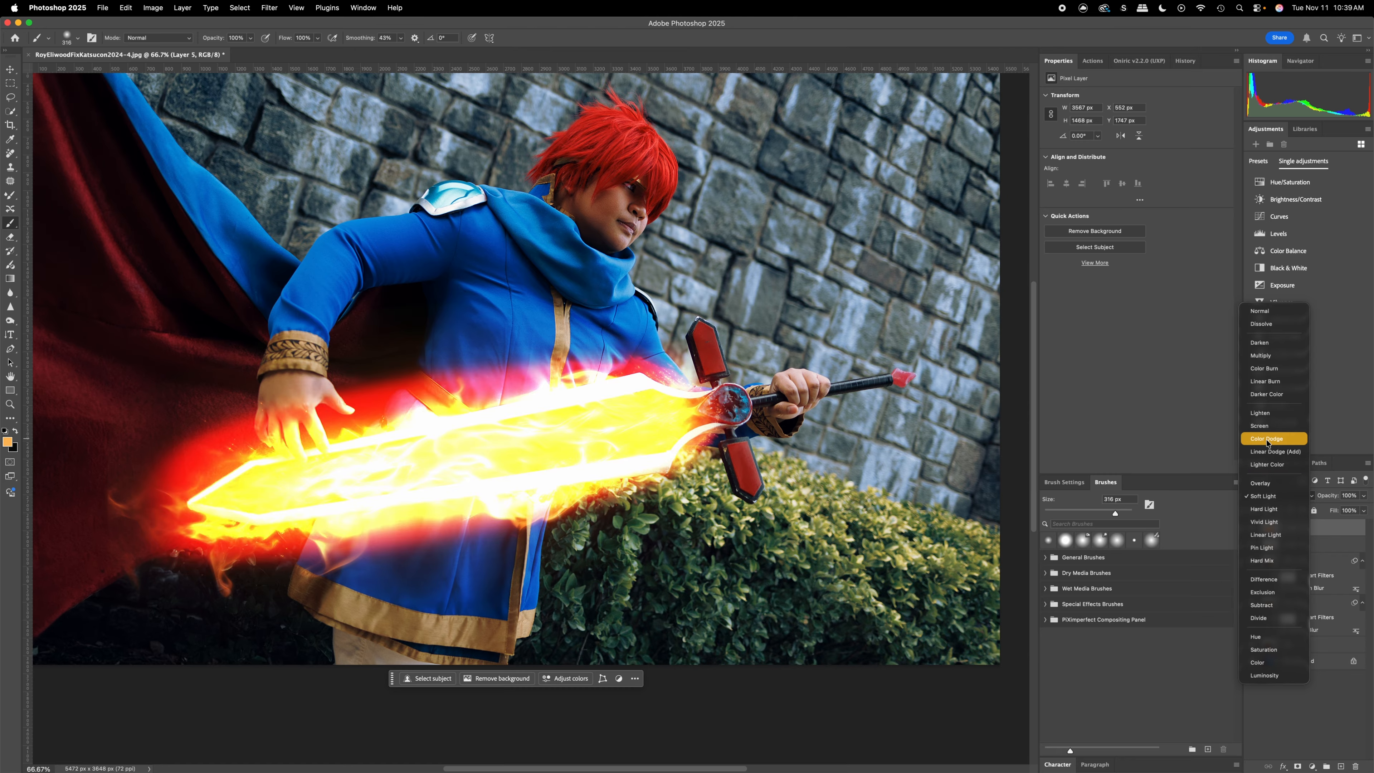
{"action": "left_click", "coordinate": [1270, 496]}
{"action": "left_click", "coordinate": [1272, 496]}
{"action": "left_click", "coordinate": [1272, 506]}
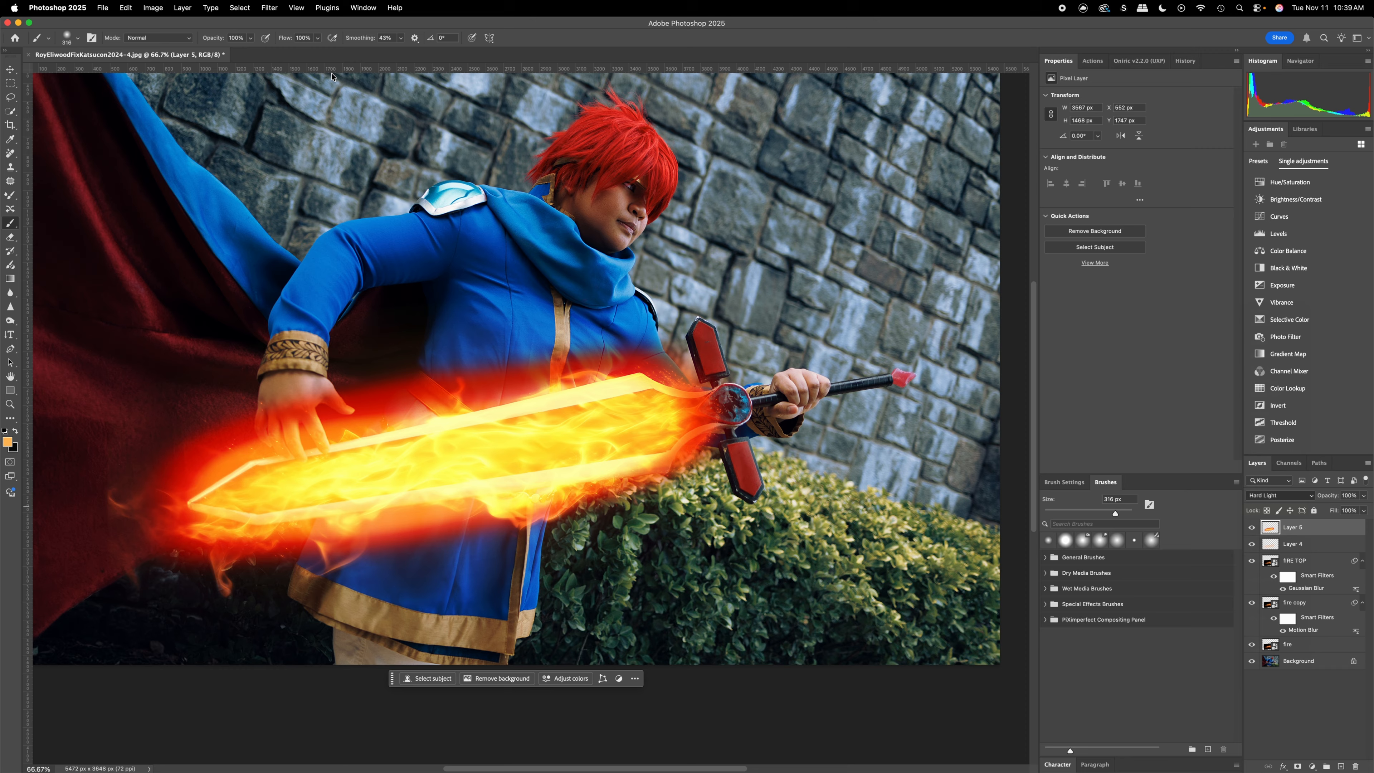
Apply a Gaussian Blur with a 144.2-pixel radius to the painted glow on Layer 5
{"action": "left_click", "coordinate": [269, 7]}
{"action": "mouse_move", "coordinate": [355, 144]}
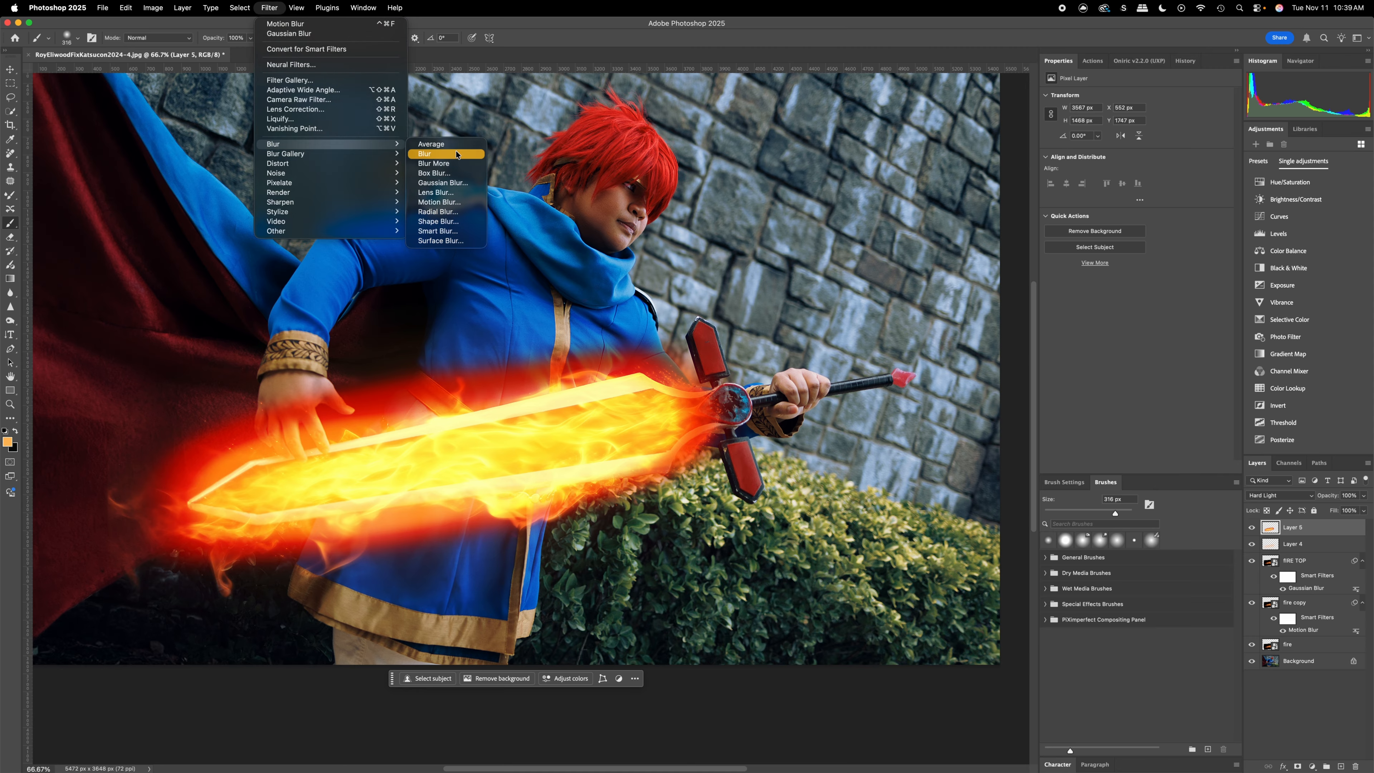
{"action": "left_click", "coordinate": [436, 183]}
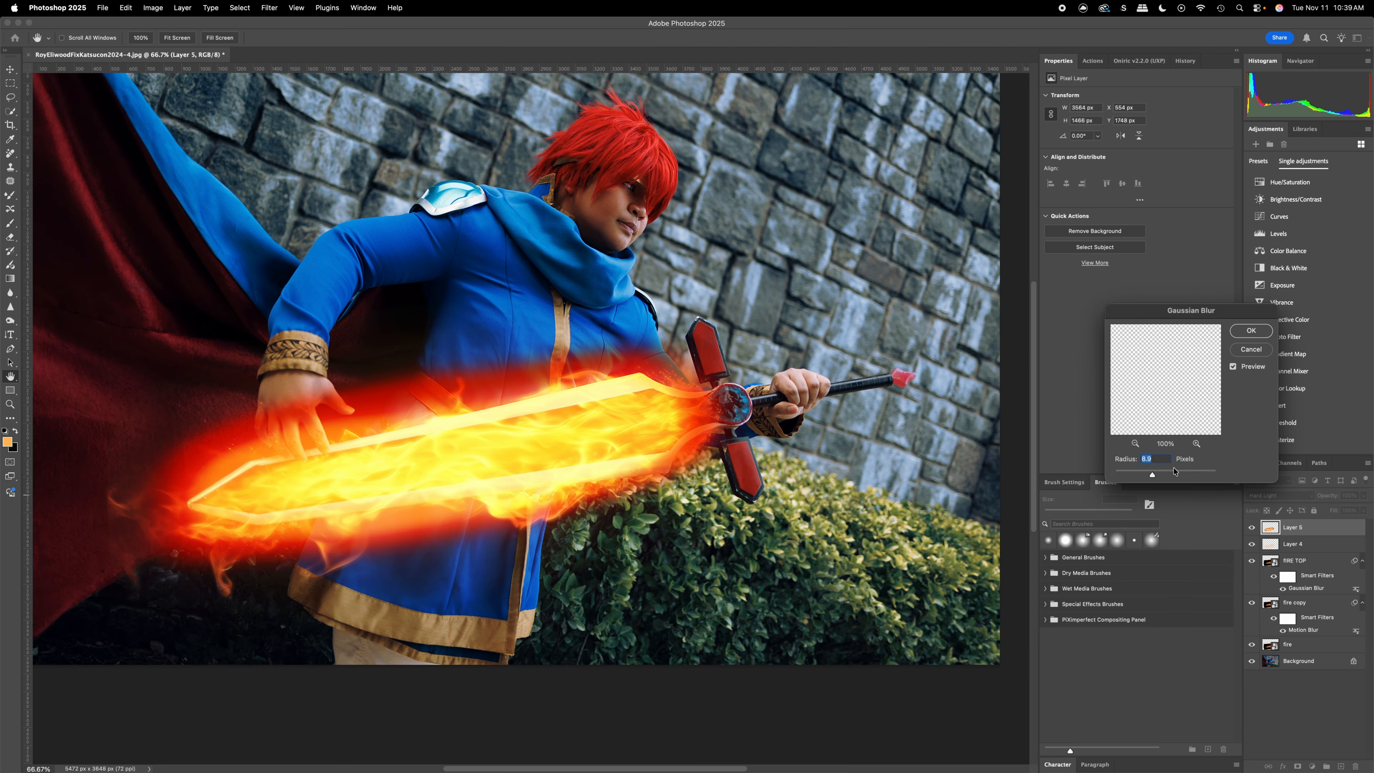
{"action": "left_click_drag", "start_coordinate": [1175, 474], "coordinate": [1188, 473]}
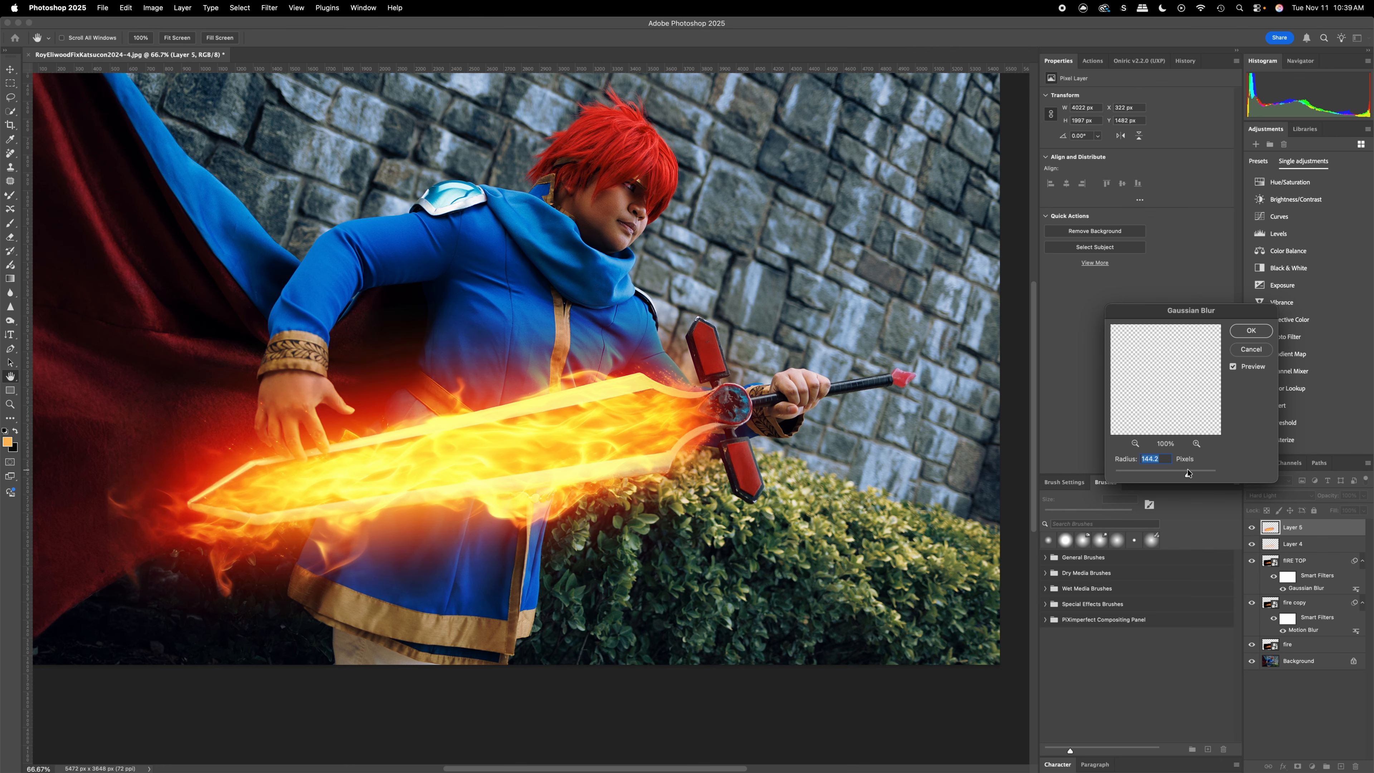
{"action": "left_click", "coordinate": [1235, 333]}
Warp Layer 5 with Free Transform, pulling the glow in around the blade and out towards the sword guard, and apply it
{"action": "key", "text": "super+t"}
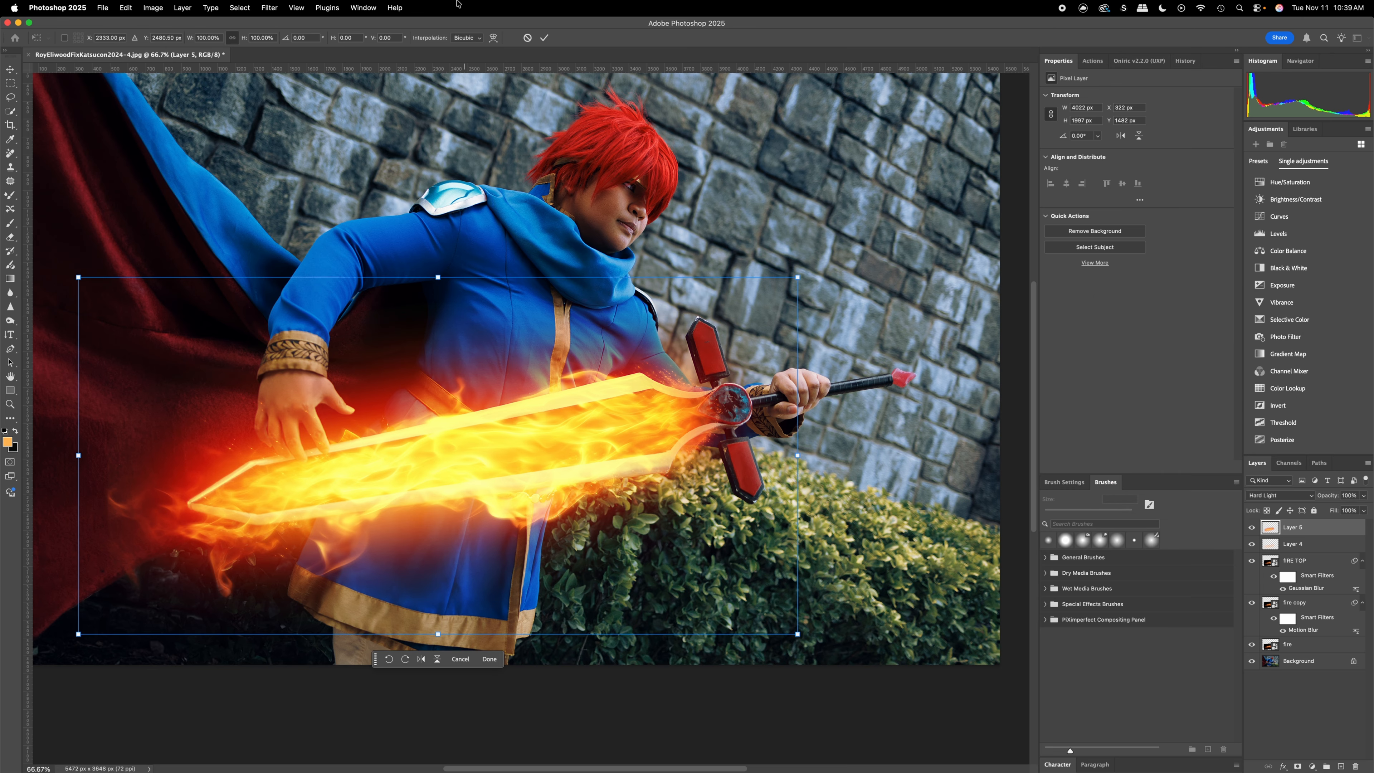
{"action": "left_click", "coordinate": [495, 42]}
{"action": "left_click_drag", "start_coordinate": [179, 477], "coordinate": [204, 491]}
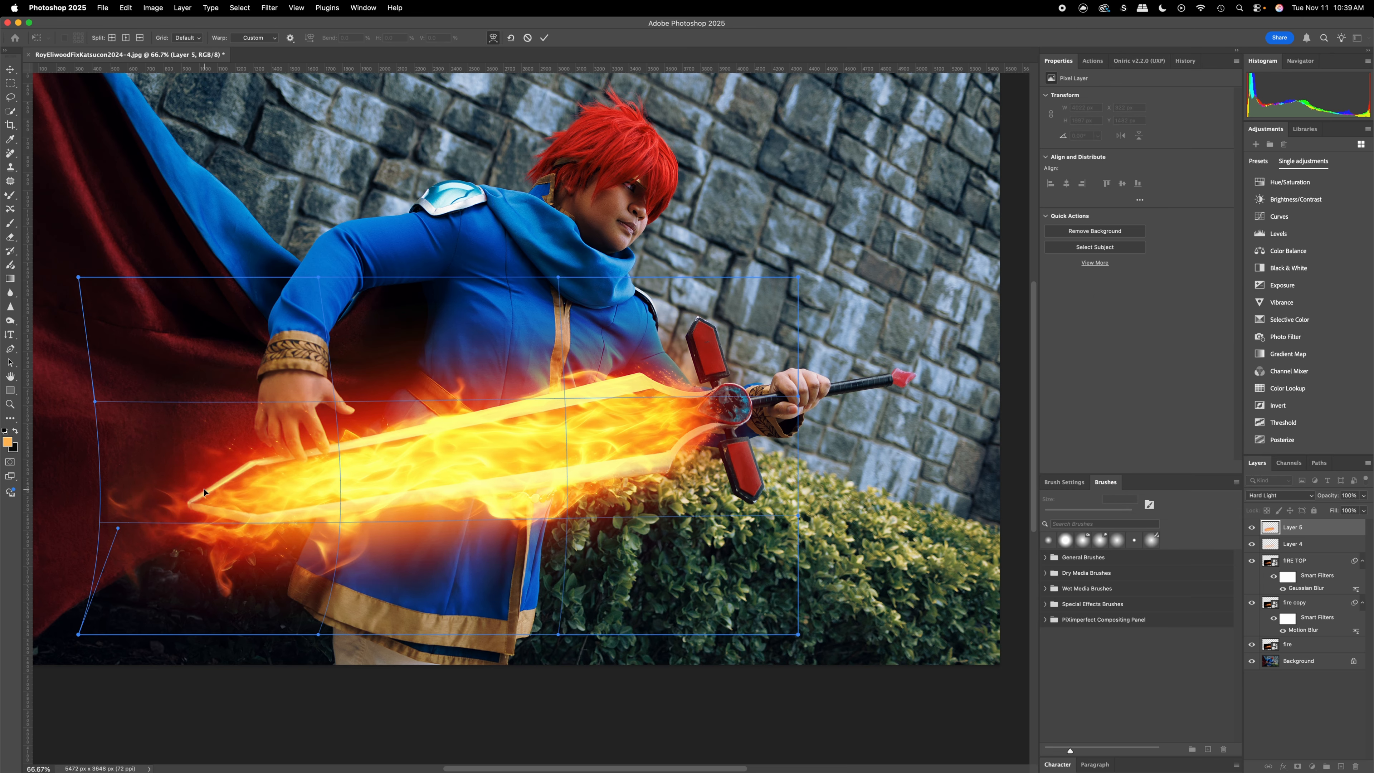
{"action": "left_click_drag", "start_coordinate": [541, 374], "coordinate": [539, 398]}
{"action": "left_click_drag", "start_coordinate": [390, 428], "coordinate": [397, 442]}
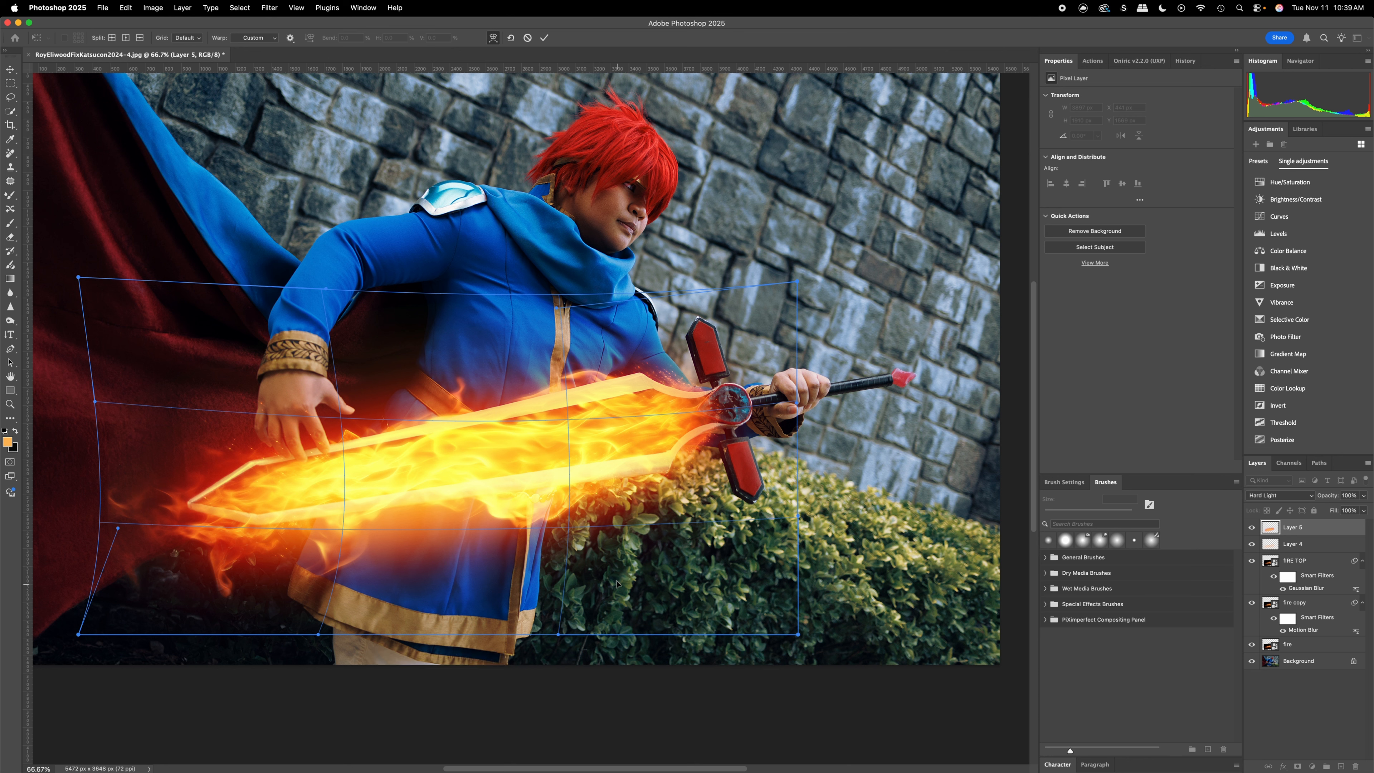
{"action": "left_click_drag", "start_coordinate": [616, 581], "coordinate": [611, 552]}
{"action": "left_click_drag", "start_coordinate": [758, 558], "coordinate": [747, 536]}
{"action": "left_click_drag", "start_coordinate": [282, 584], "coordinate": [291, 562]}
{"action": "left_click_drag", "start_coordinate": [118, 552], "coordinate": [126, 570]}
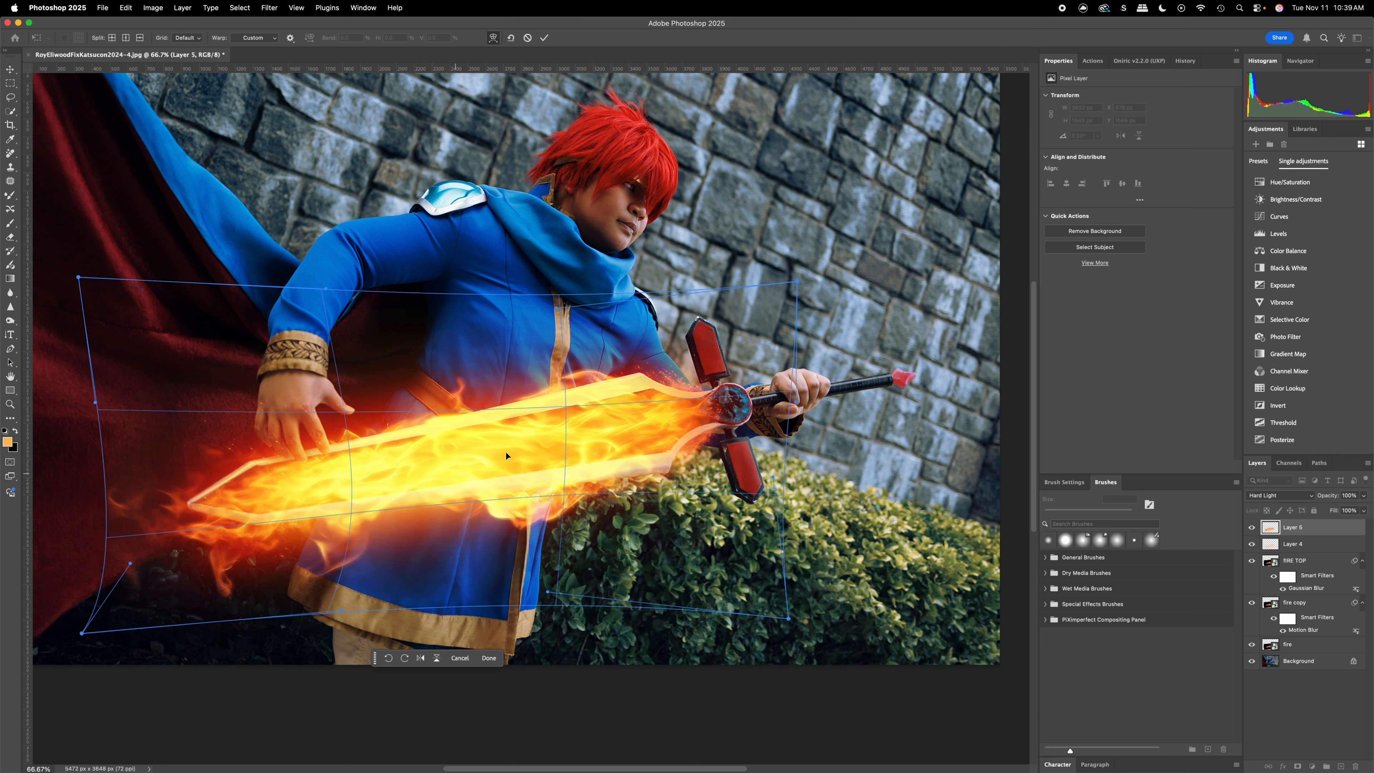
{"action": "mouse_move", "coordinate": [669, 406]}
{"action": "left_mouse_down"}
{"action": "mouse_move", "coordinate": [670, 390]}
{"action": "mouse_move", "coordinate": [687, 396]}
{"action": "left_mouse_up"}
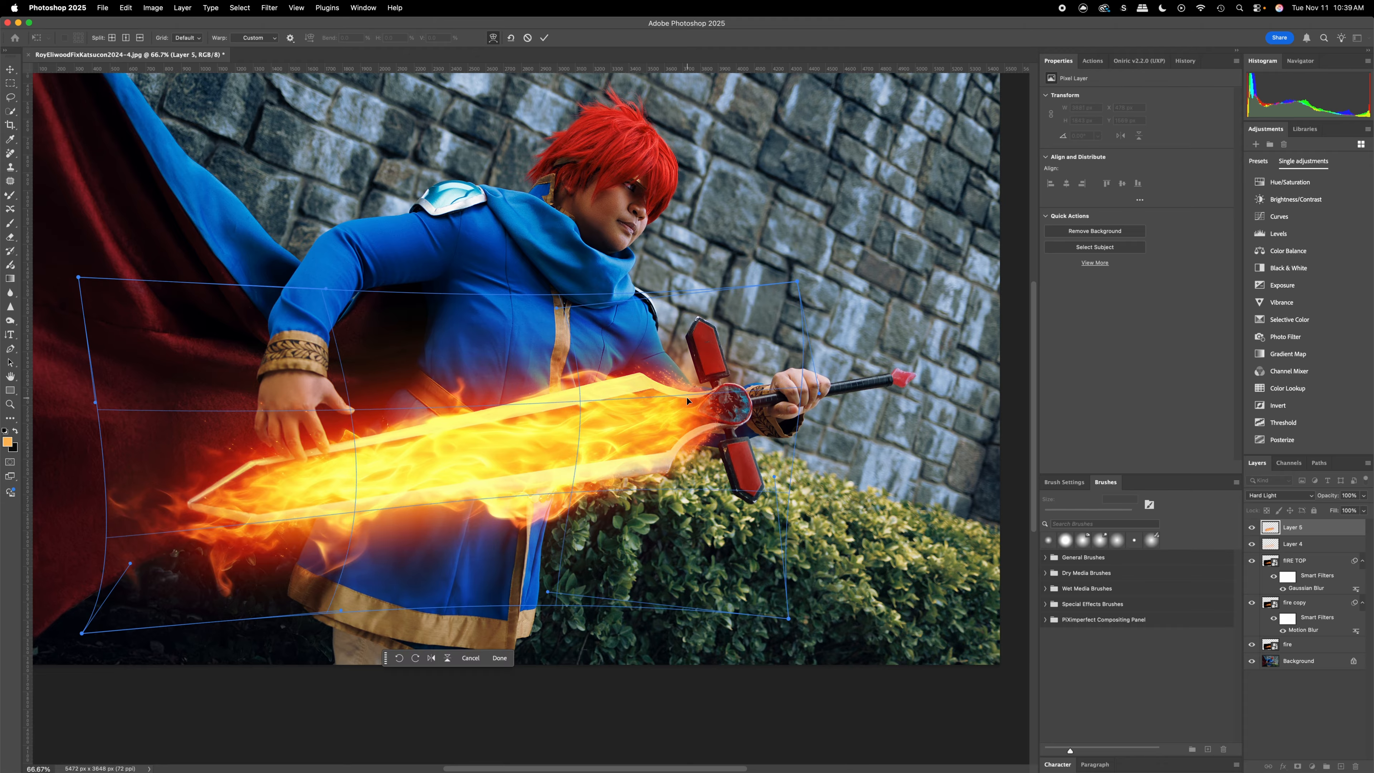
{"action": "key", "text": "Return"}
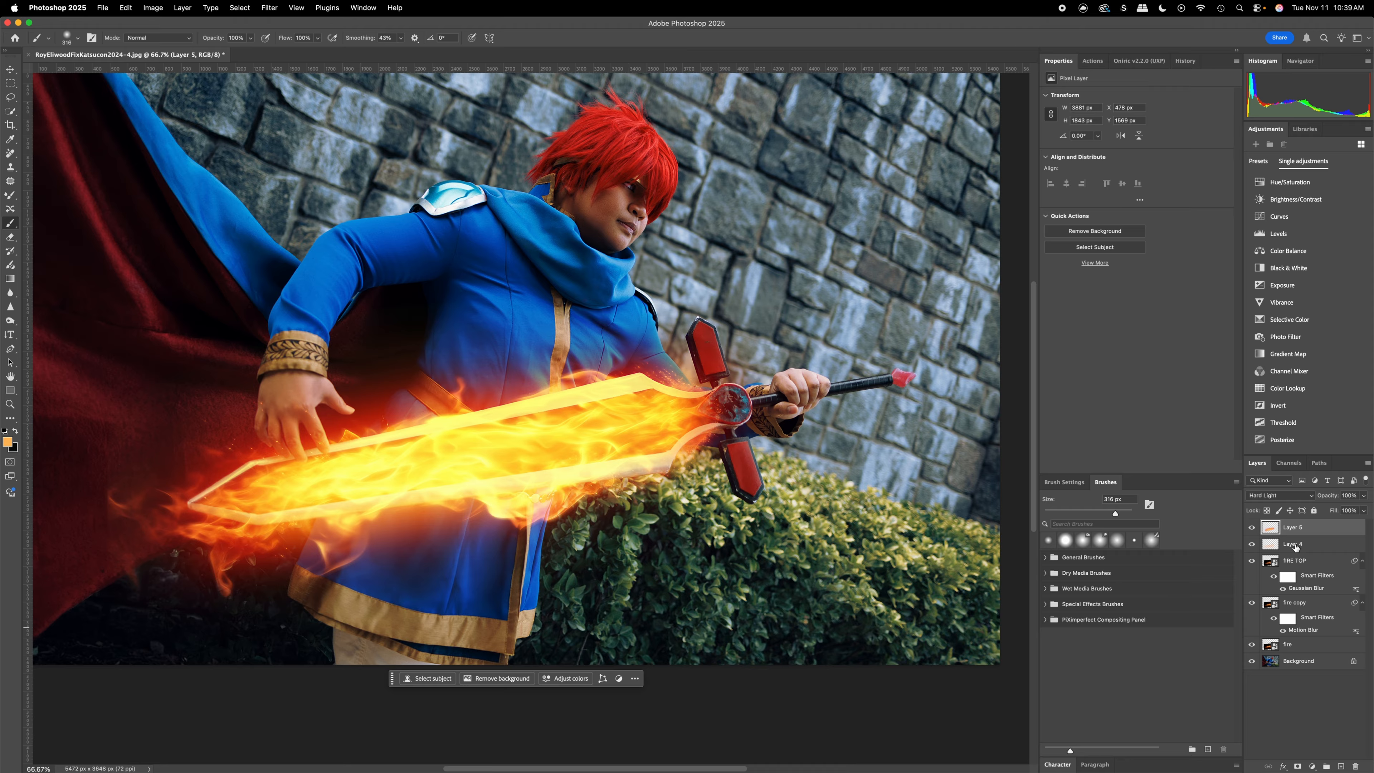
Hide Layer 4, lower Layer 5's opacity to about 50%, and toggle Layer 5's visibility to check the glow
{"action": "left_click", "coordinate": [1251, 544]}
{"action": "left_click", "coordinate": [1362, 510]}
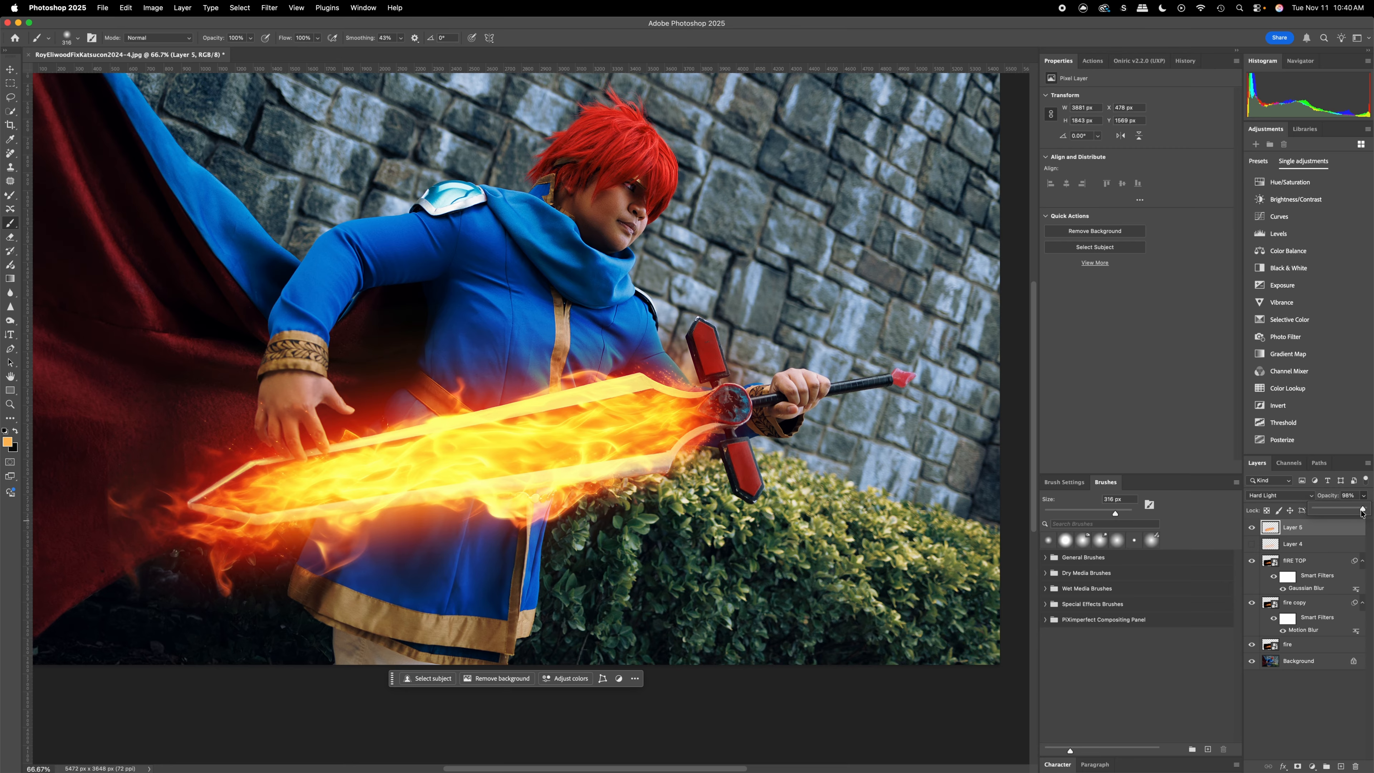
{"action": "mouse_move", "coordinate": [1331, 512]}
{"action": "left_mouse_down"}
{"action": "mouse_move", "coordinate": [1367, 507]}
{"action": "mouse_move", "coordinate": [1320, 511]}
{"action": "mouse_move", "coordinate": [1336, 509]}
{"action": "left_mouse_up"}
{"action": "left_click", "coordinate": [1251, 527]}
{"action": "left_click", "coordinate": [1252, 527]}
{"action": "left_click", "coordinate": [1363, 498]}
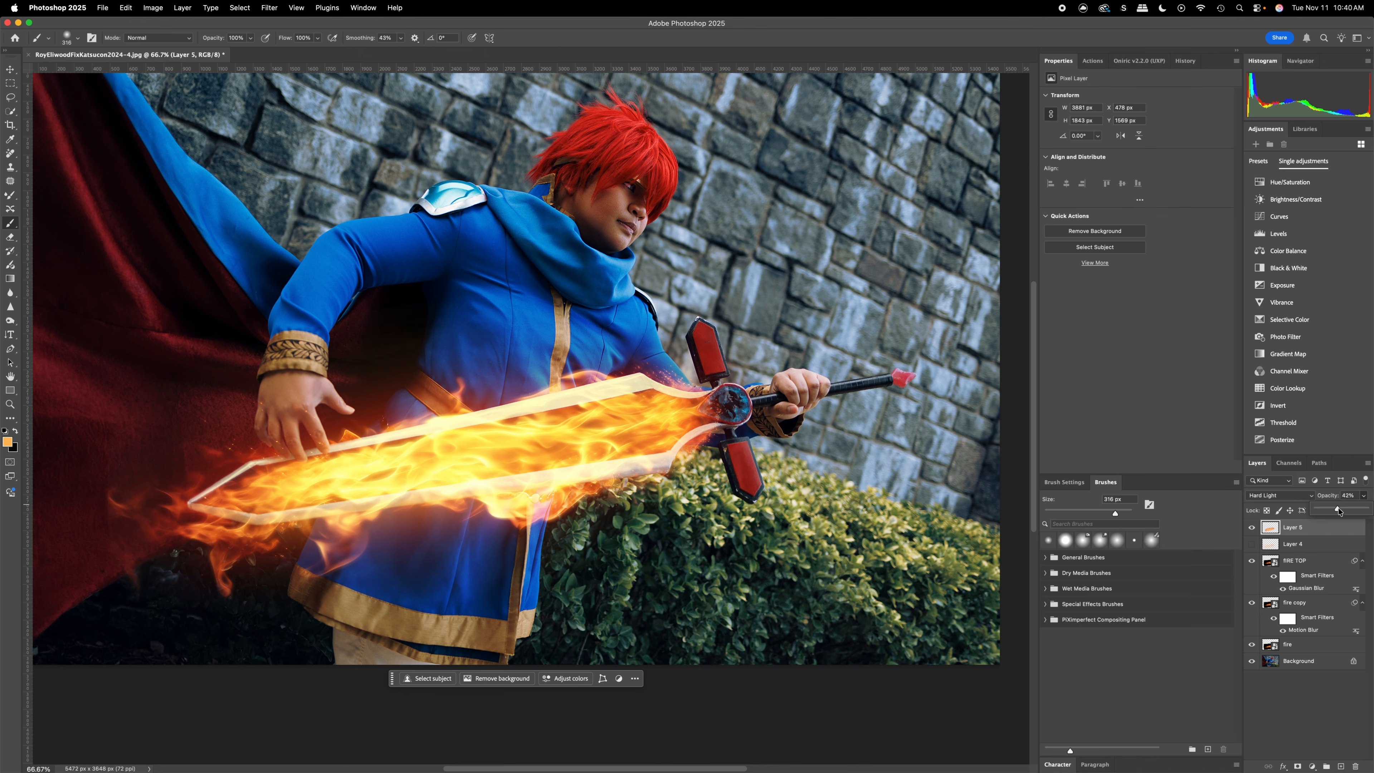
{"action": "left_click", "coordinate": [1297, 536]}
Enlarge Layer 5 to about 150% with Free Transform and reposition the glow so it spreads around the sword and cape
{"action": "key", "text": "super+t"}
{"action": "left_click_drag", "start_coordinate": [800, 288], "coordinate": [1005, 195]}
{"action": "left_click_drag", "start_coordinate": [620, 476], "coordinate": [563, 490]}
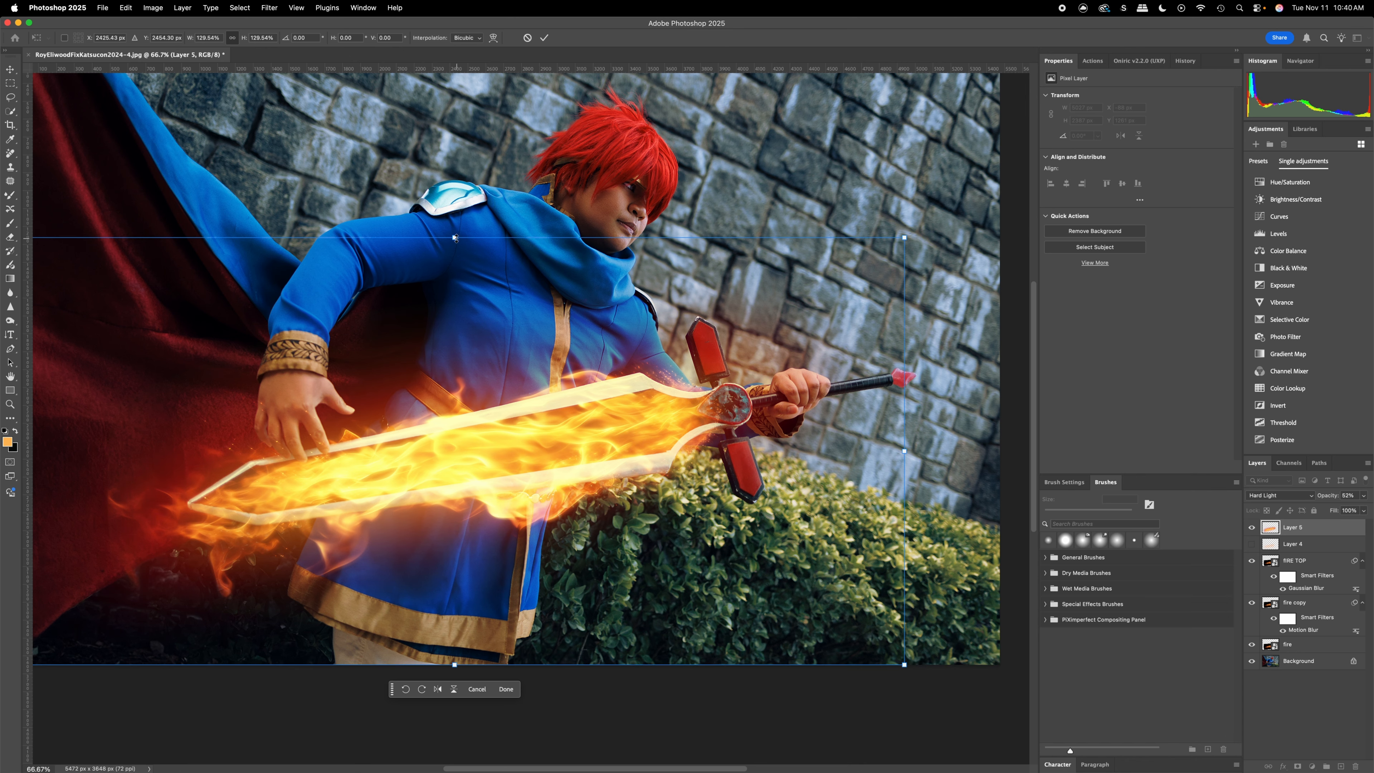
{"action": "left_click_drag", "start_coordinate": [456, 238], "coordinate": [456, 172]}
{"action": "left_click_drag", "start_coordinate": [513, 351], "coordinate": [483, 386]}
{"action": "left_click_drag", "start_coordinate": [477, 389], "coordinate": [497, 400]}
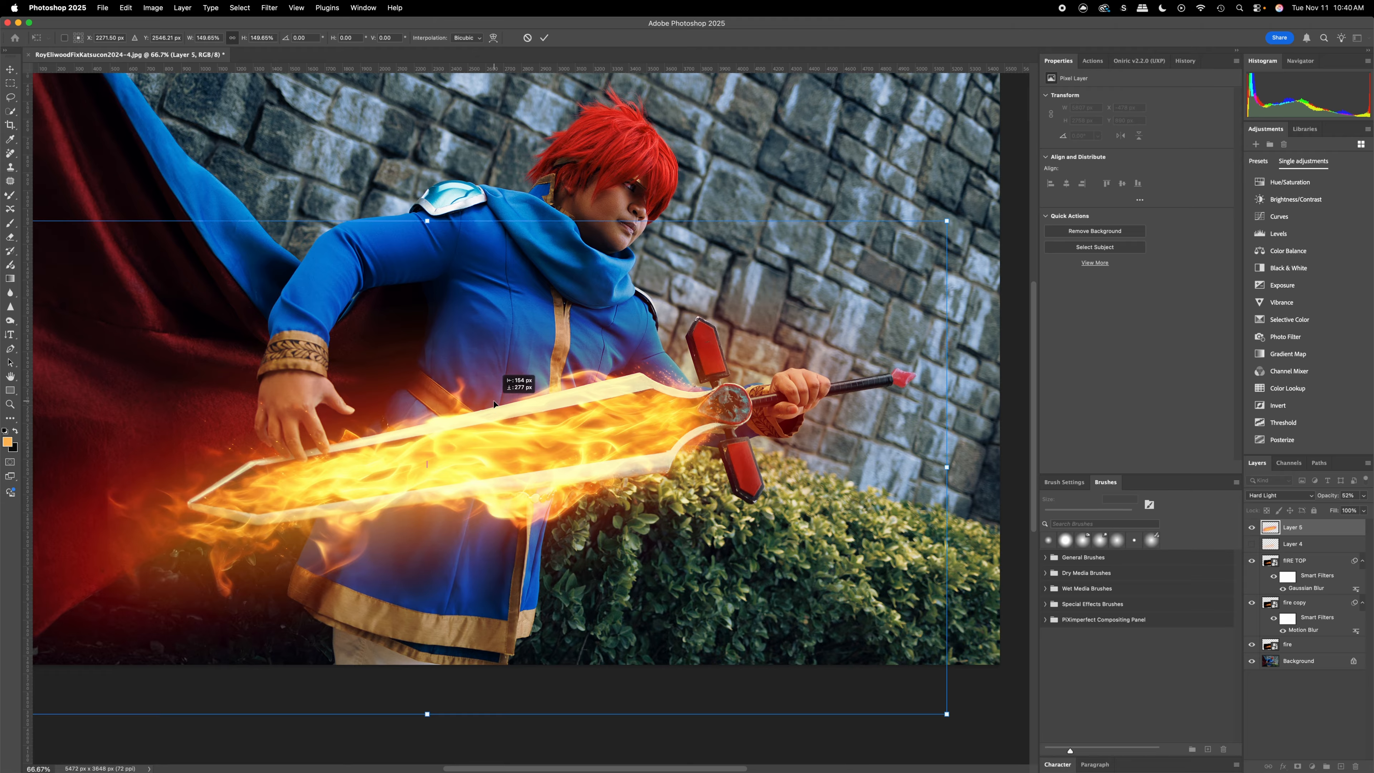
Toggle the fire and glow layers off and on to compare with the original photo, leaving Layer 4 shown again
{"action": "key", "text": "super+minus"}
{"action": "key", "text": "super+minus"}
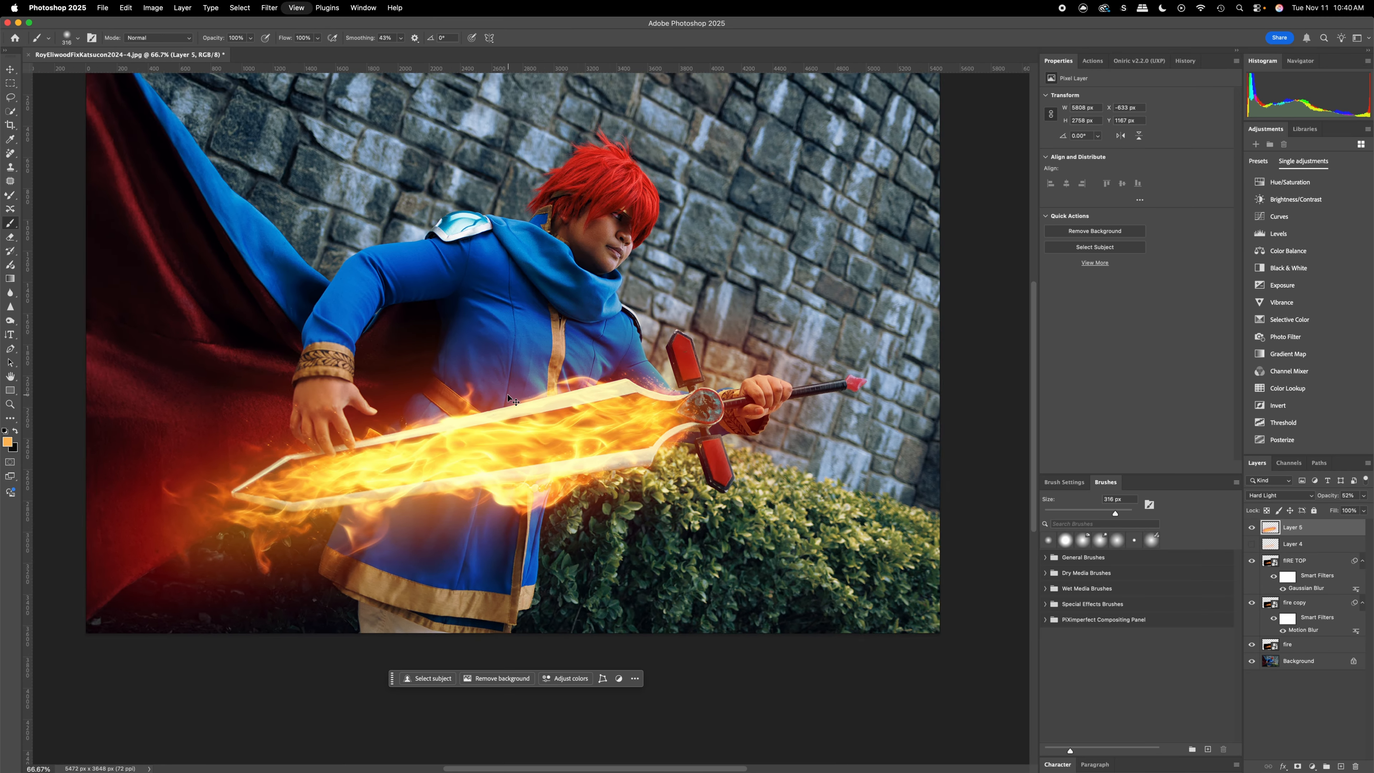
{"action": "key", "text": "super+equal"}
{"action": "key", "text": "super+equal"}
{"action": "key", "text": "super+minus"}
{"action": "key", "text": "super+minus"}
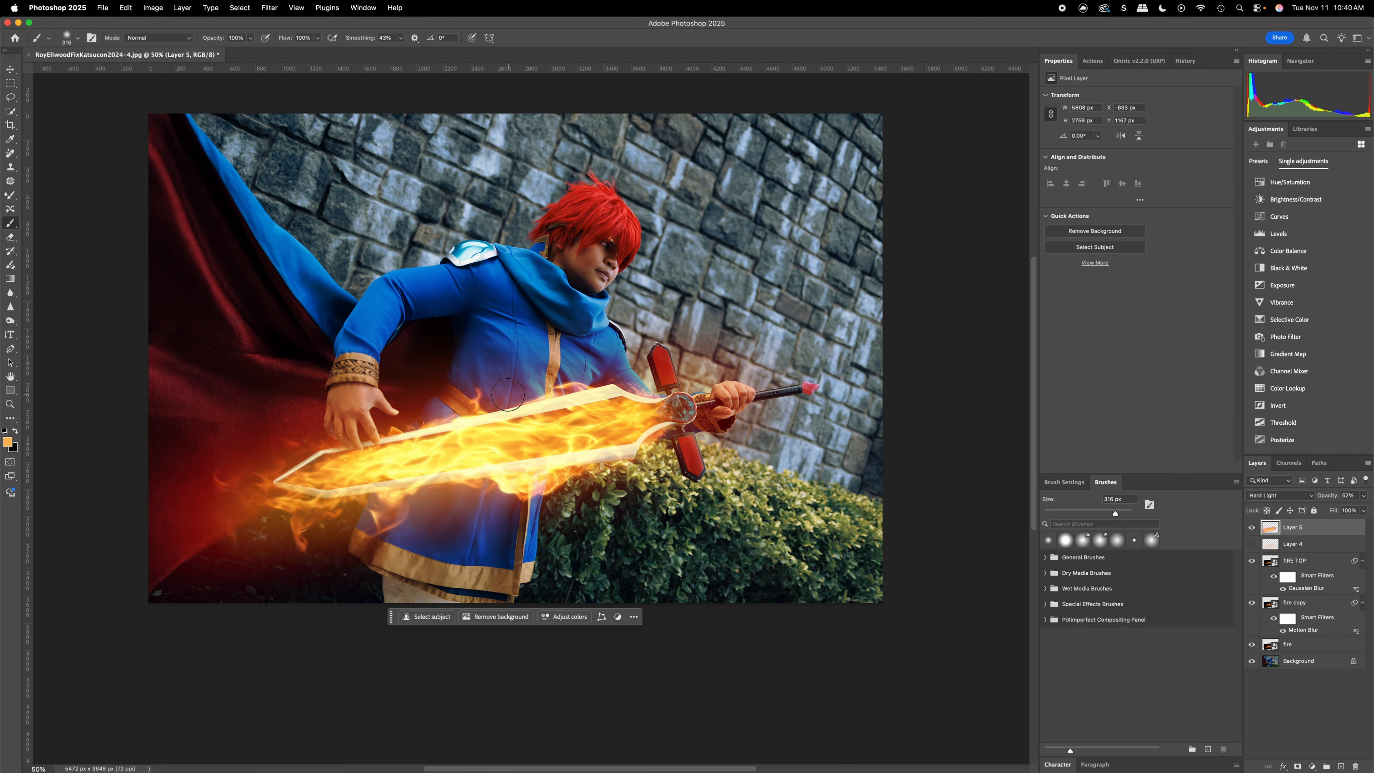
{"action": "left_click_drag", "start_coordinate": [1252, 527], "coordinate": [1251, 645]}
{"action": "left_click_drag", "start_coordinate": [1251, 544], "coordinate": [1250, 526]}
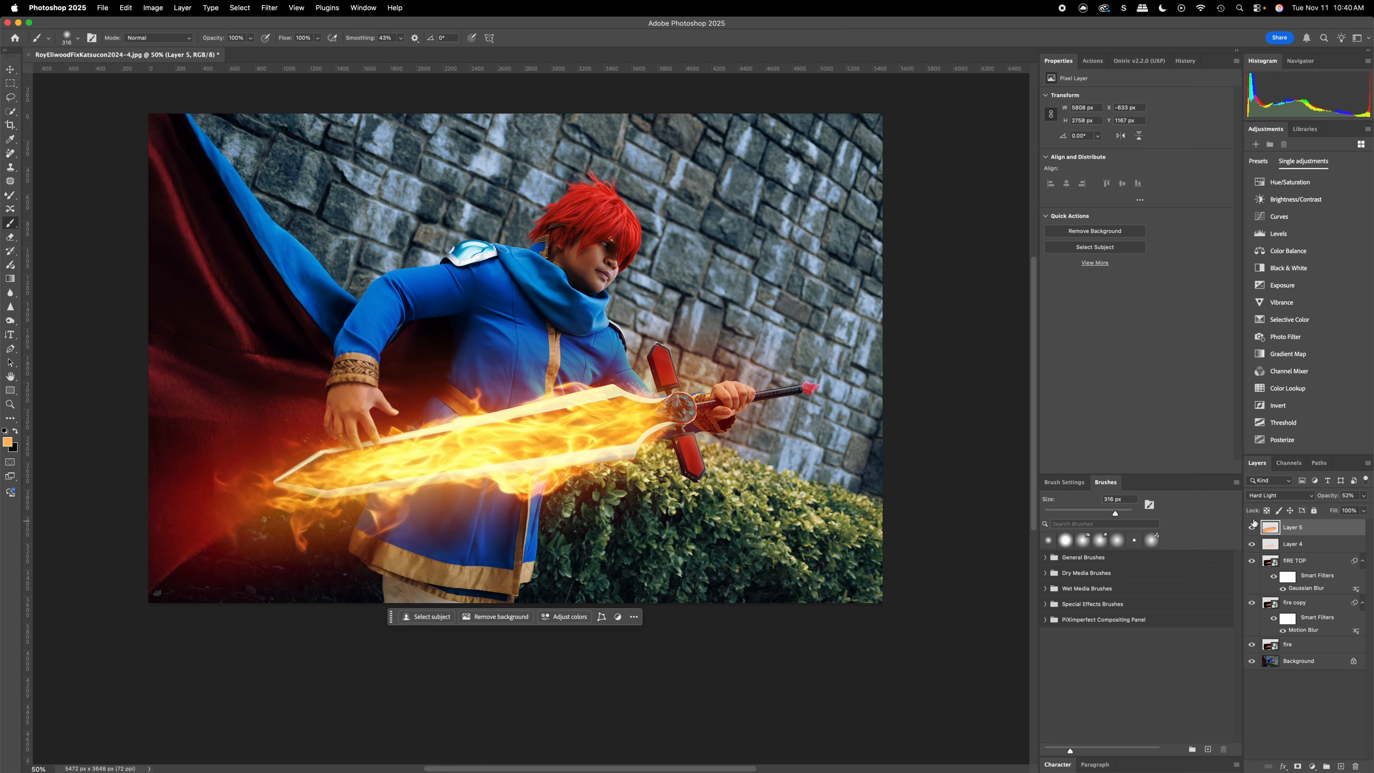
{"action": "left_click", "coordinate": [1252, 527]}
{"action": "left_click", "coordinate": [1252, 527]}
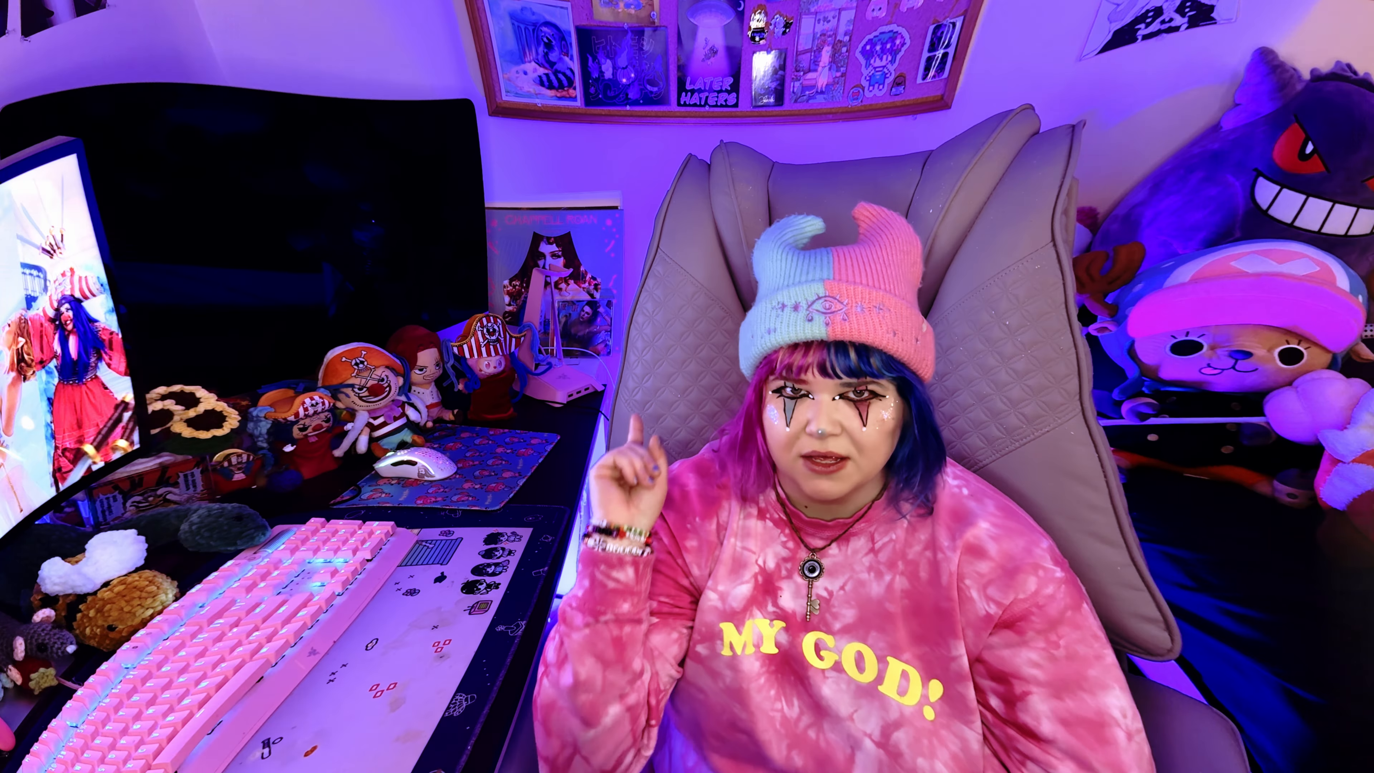